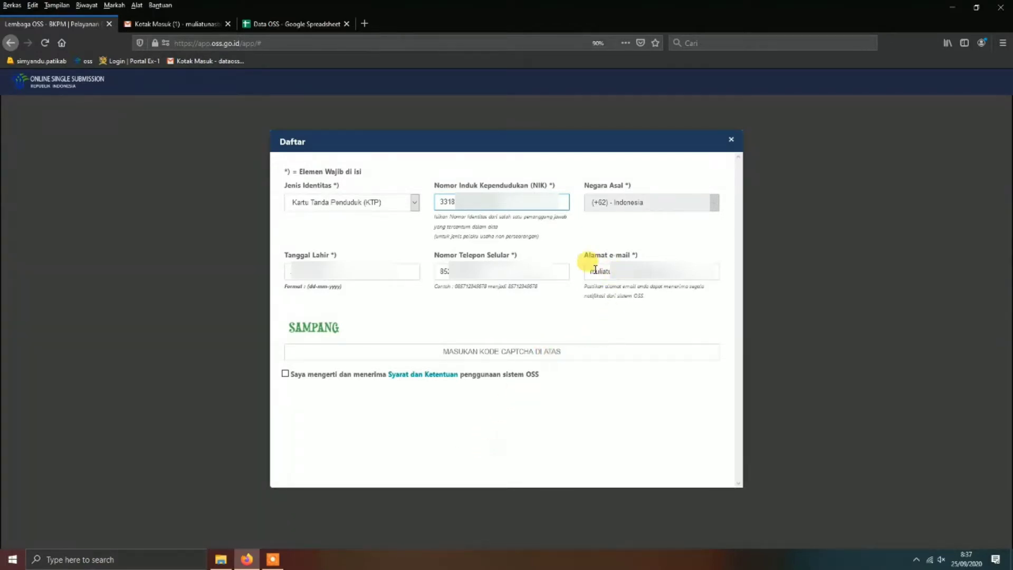
Enter the captcha code SAMPANG on the filled registration form and tick the terms-and-conditions checkbox.
drag(589, 272, 687, 283)
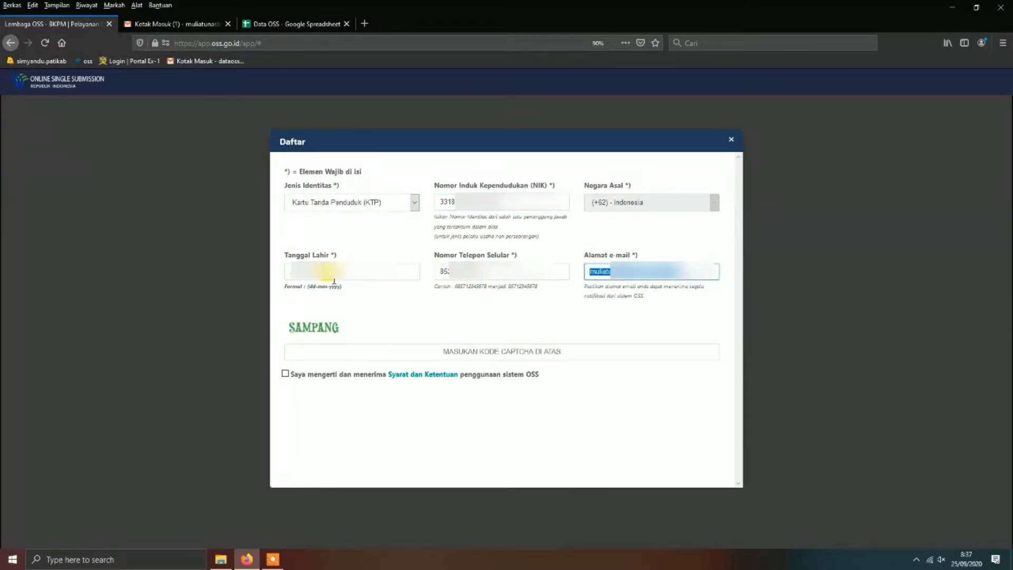
click(454, 349)
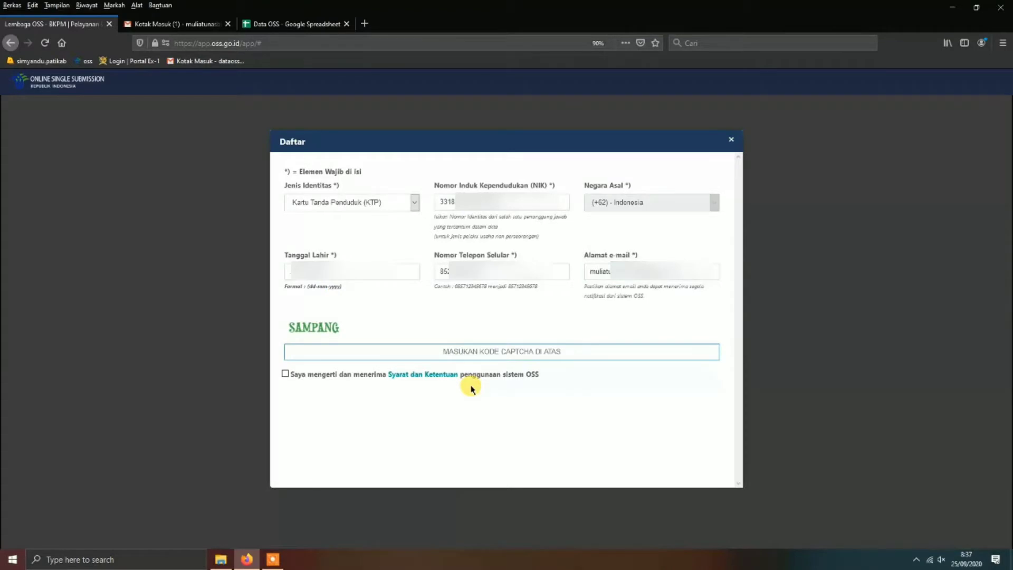
text(SAMPANG)
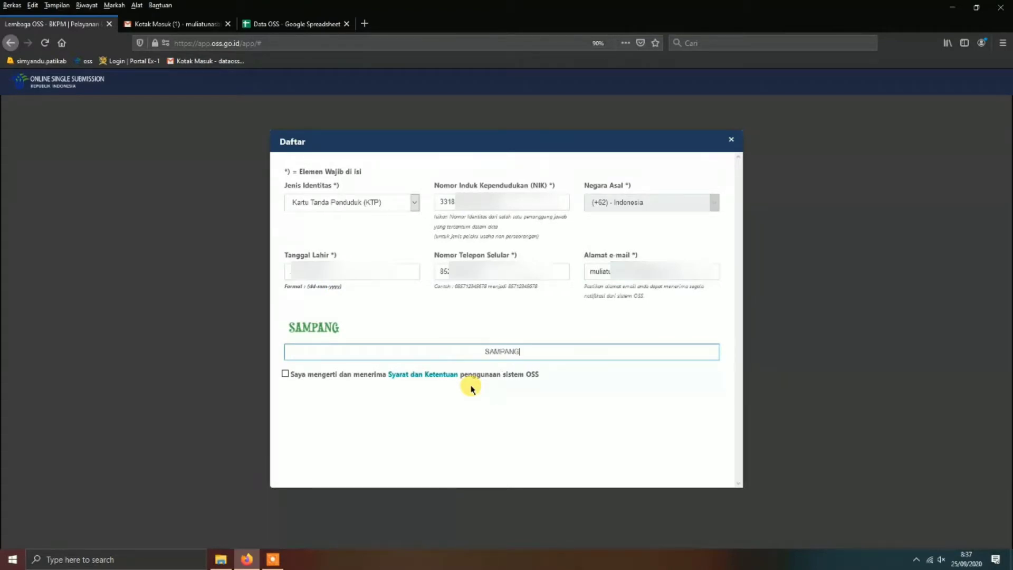
click(284, 375)
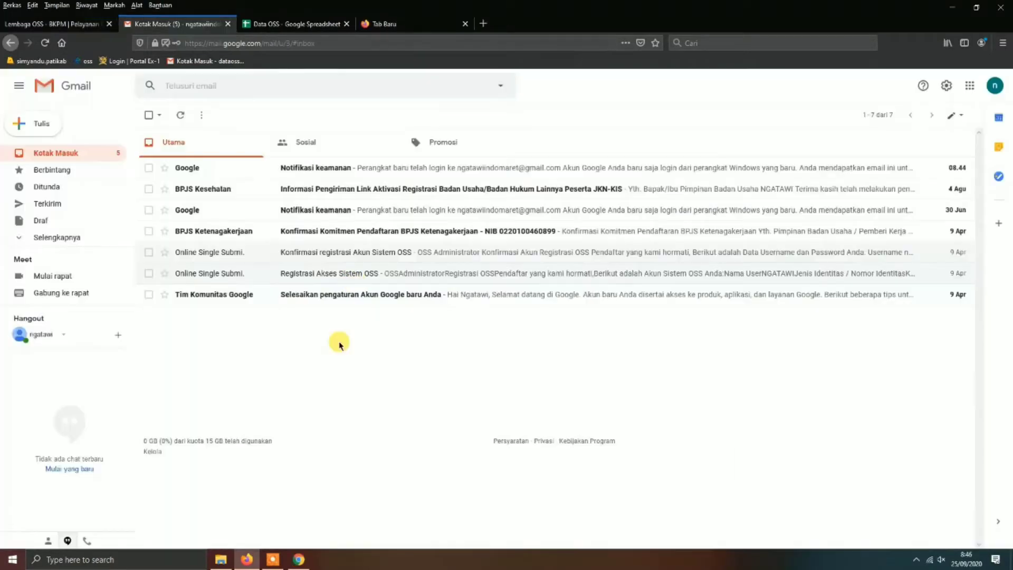
Open the 'Konfirmasi registrasi Akun Sistem OSS' e-mail in Gmail.
click(368, 273)
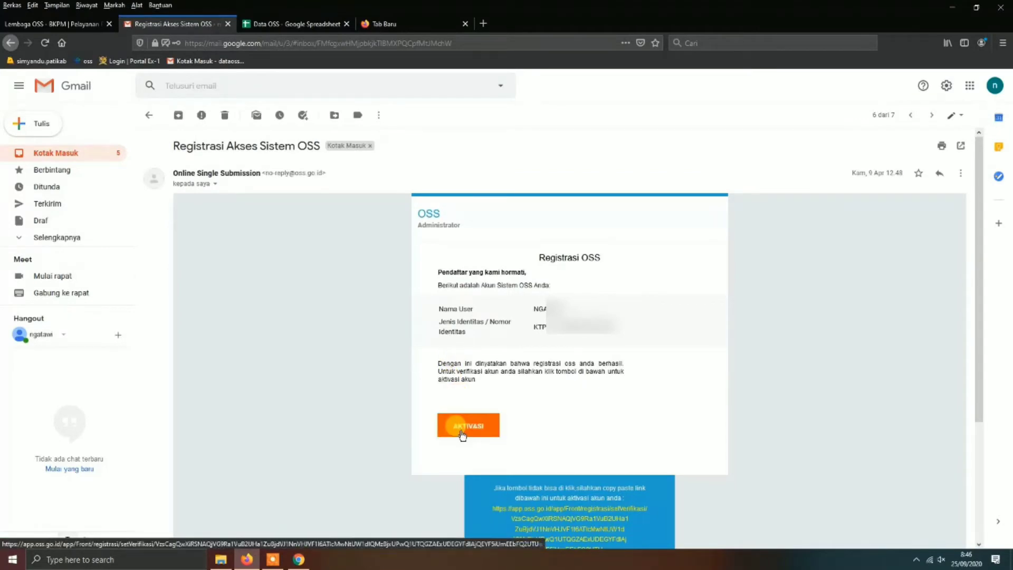
click(58, 154)
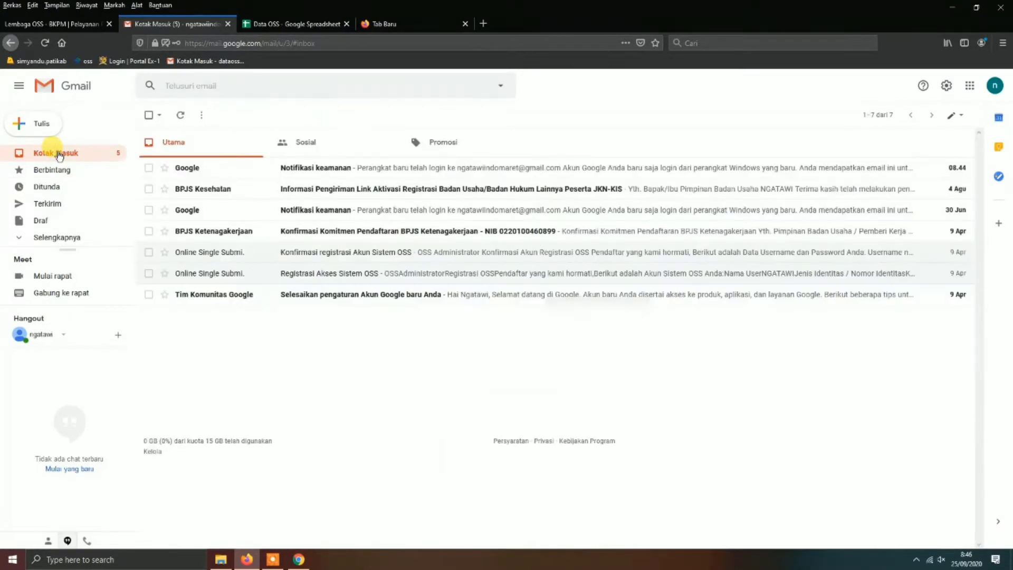
click(311, 254)
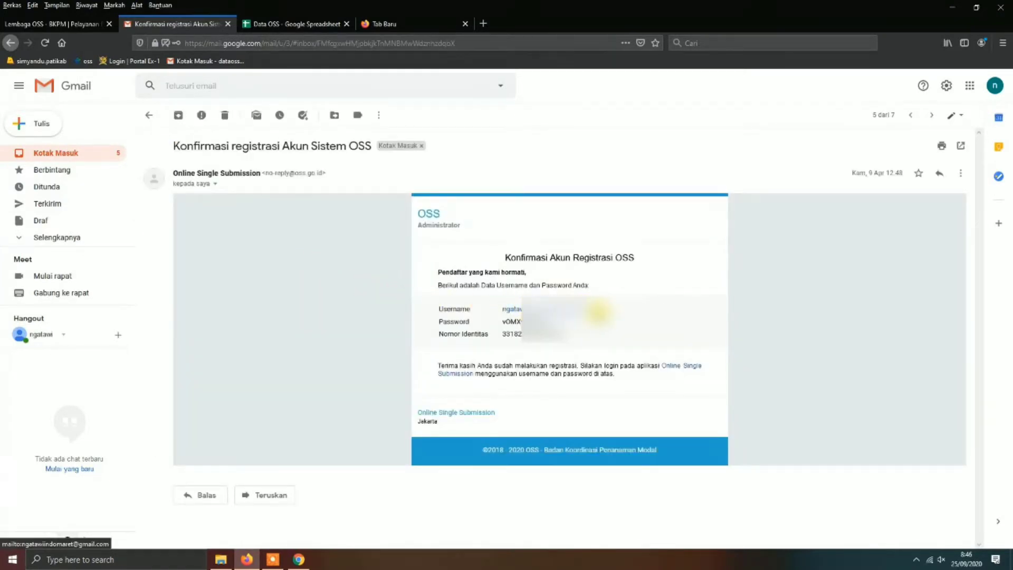
Copy the OSS username and password from the e-mail, then return to the OSS login form.
drag(550, 302, 501, 310)
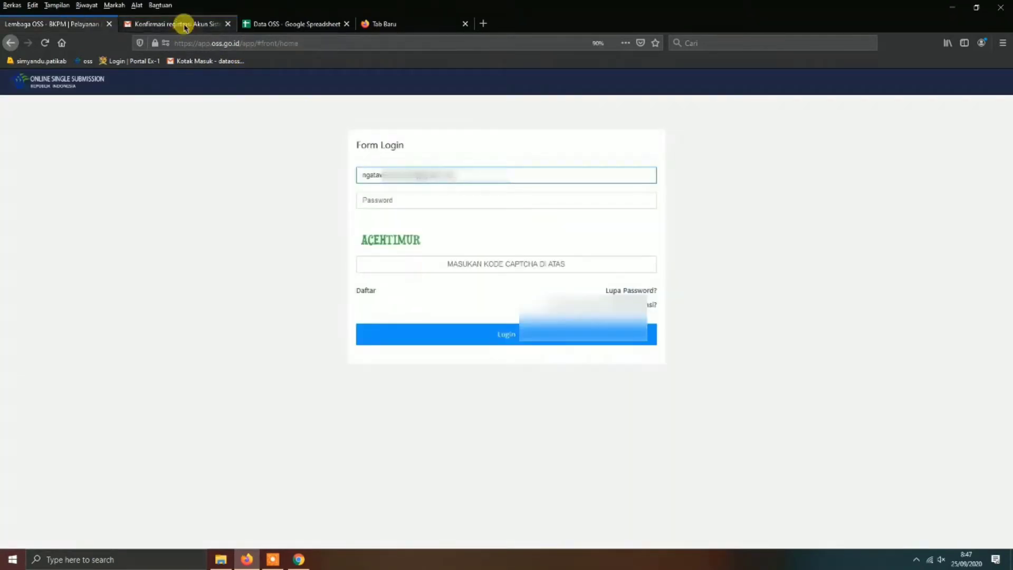
click(184, 23)
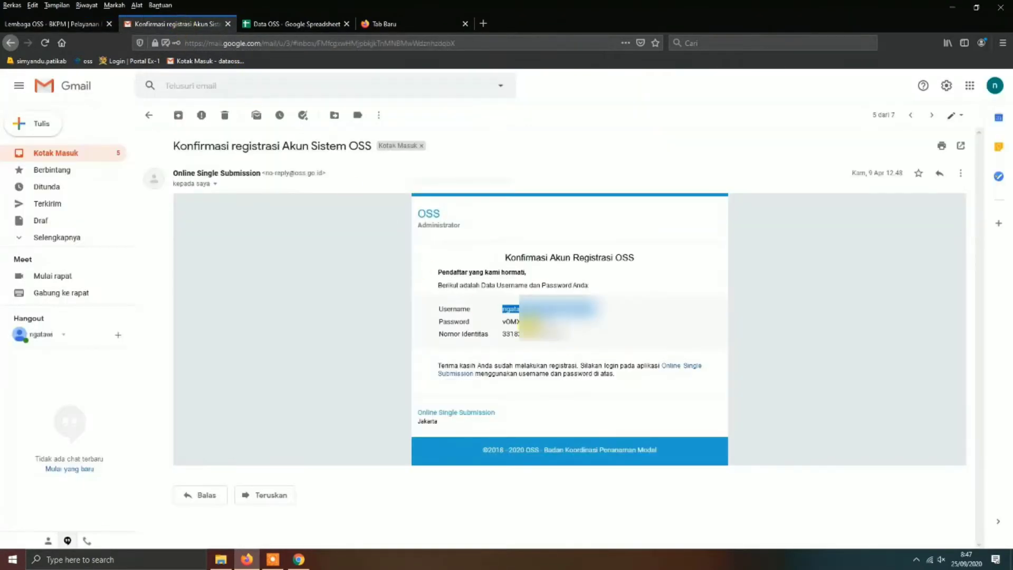
drag(527, 322, 502, 322)
click(53, 25)
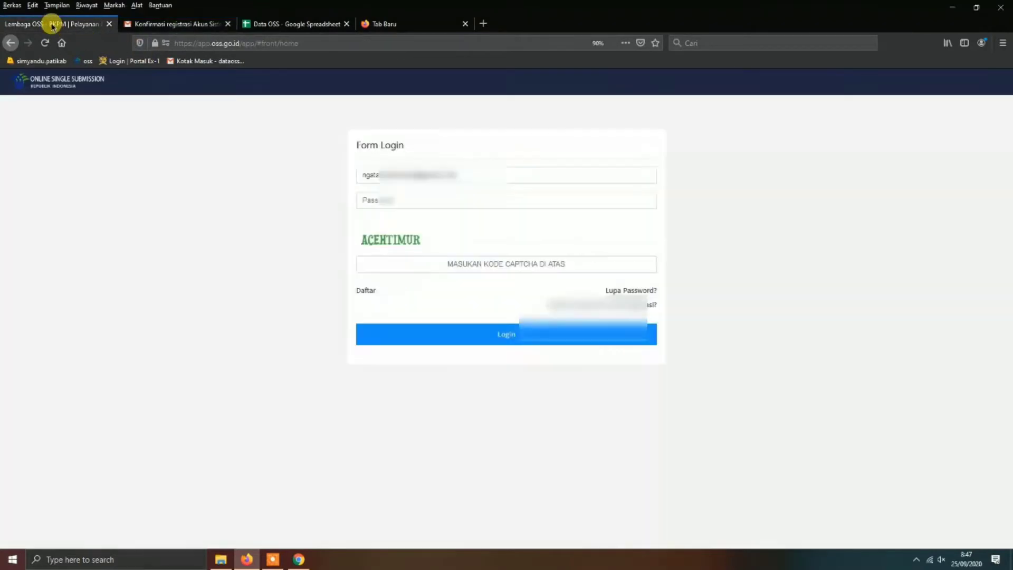
Log in to OSS with the pasted password and the captcha code.
click(369, 200)
key(ctrl+v)
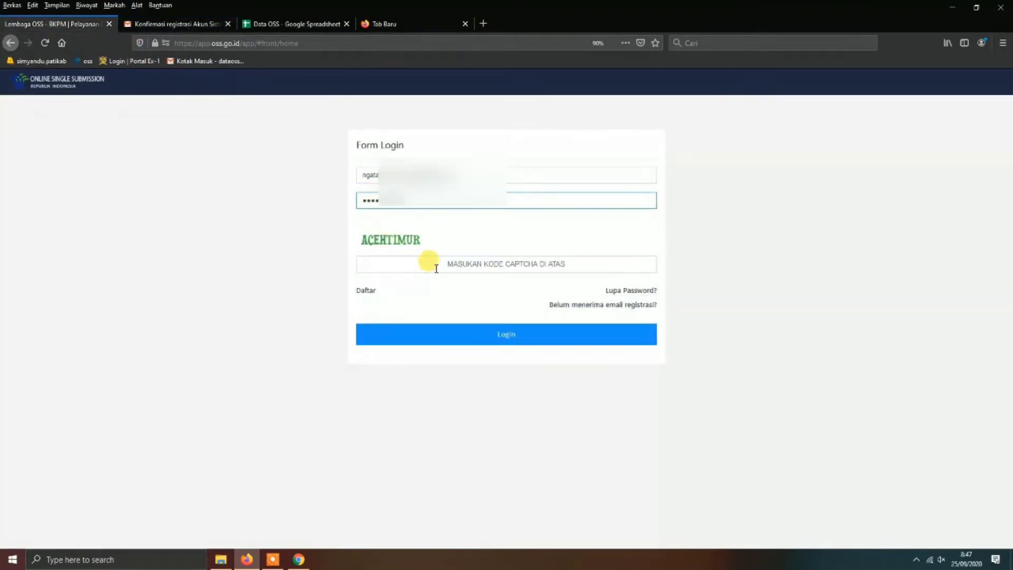
click(446, 263)
text(ACEHTIMUR)
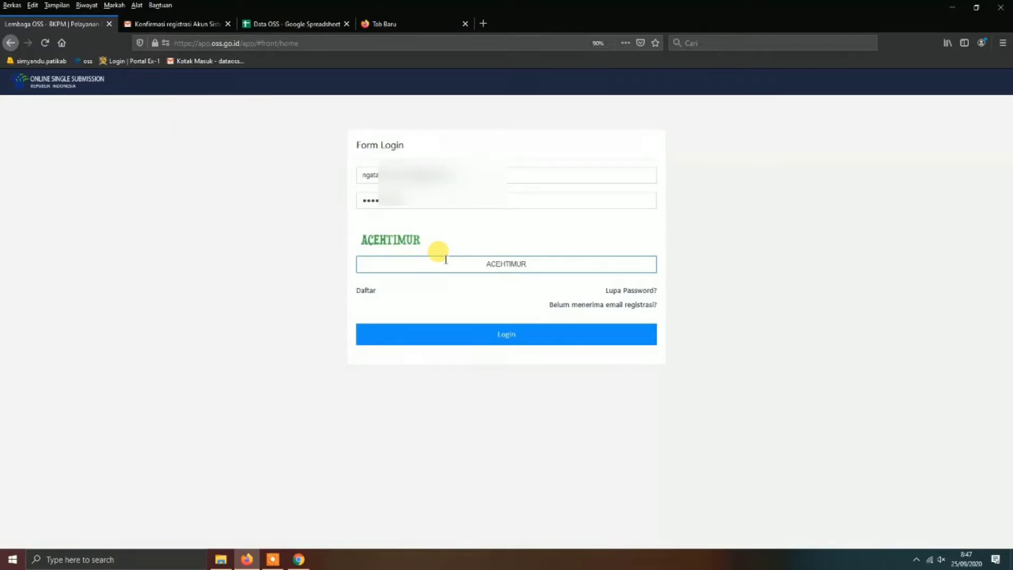
key(Return)
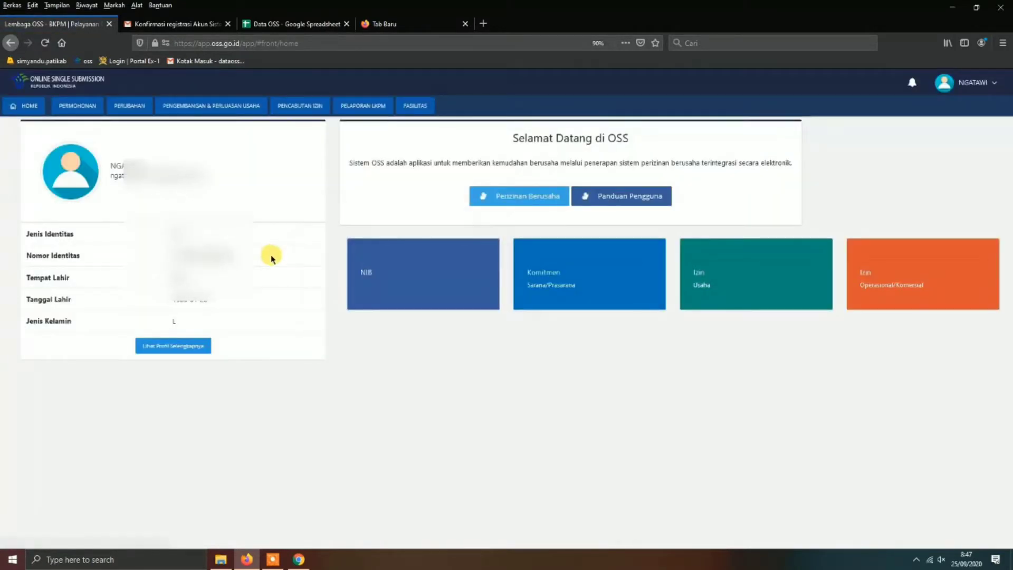
Go to PERMOHONAN > NON PERSEORANGAN > LEGALITAS > Dokumen Legal.
mouse_move(82, 116)
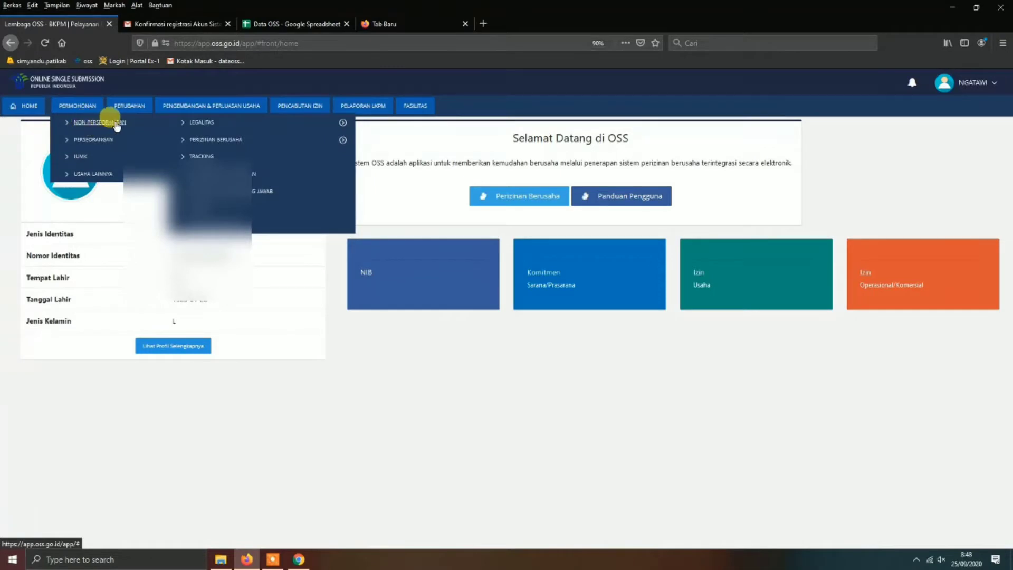
mouse_move(194, 127)
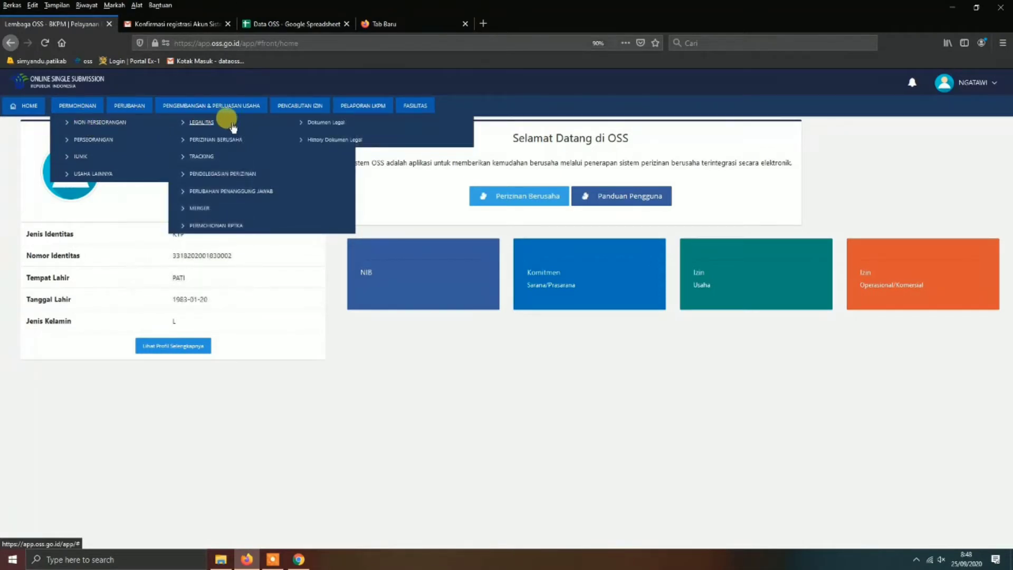
click(325, 125)
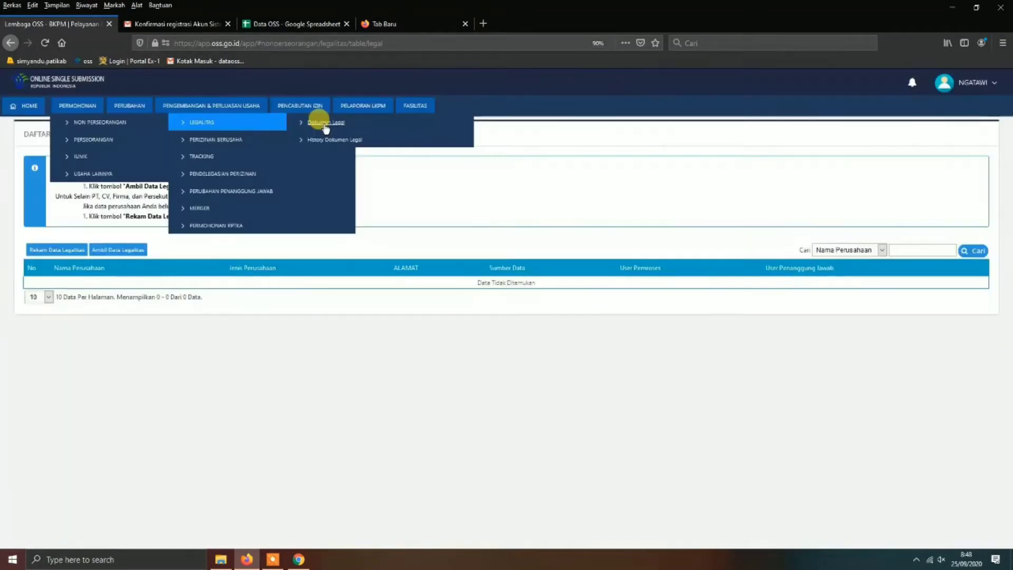
In Ambil Data Legalitas, choose Persekutuan Komanditer (CV) and enter the company name.
click(126, 251)
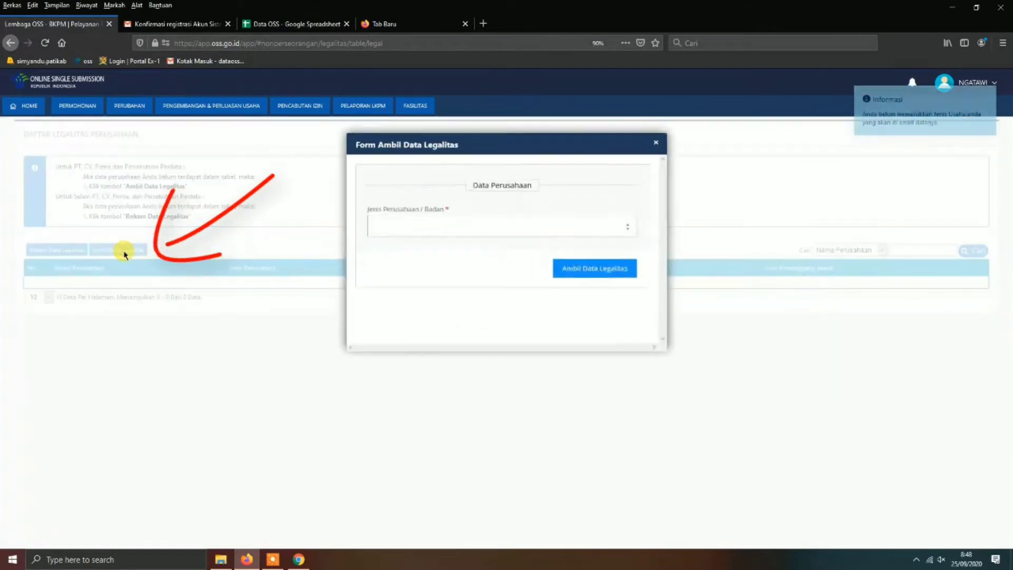
click(438, 227)
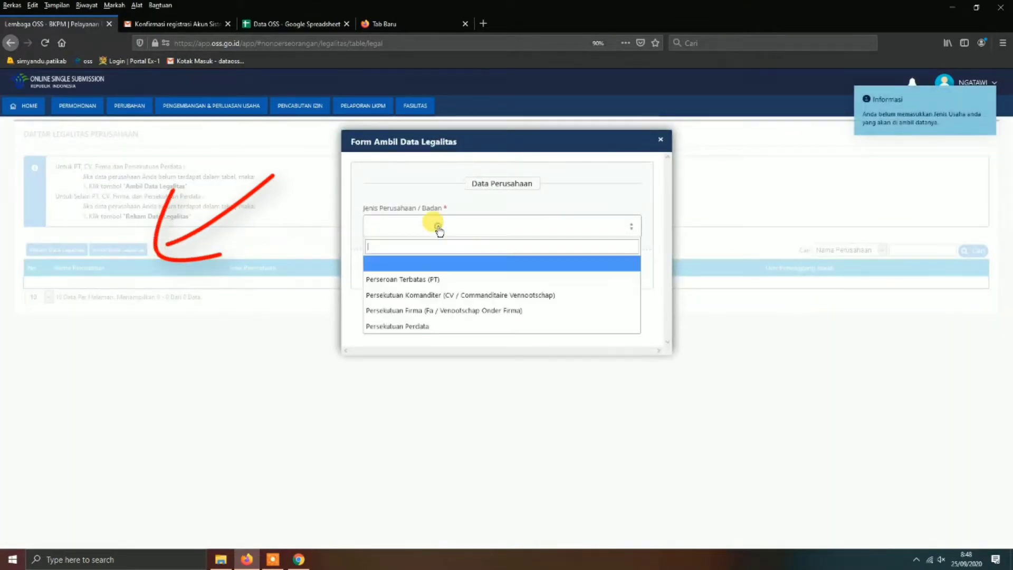
click(443, 294)
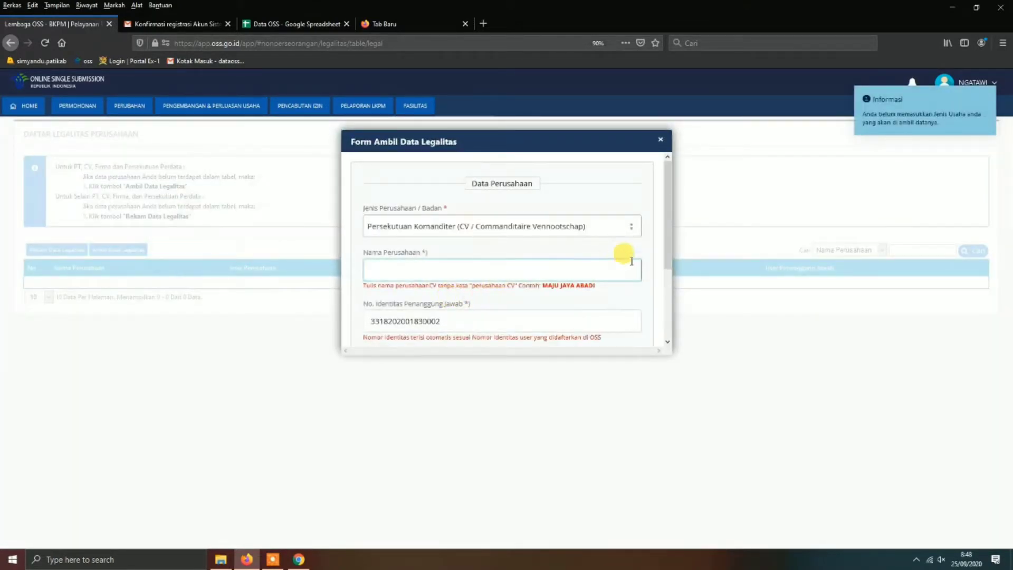
mouse_move(664, 252)
mouse_down()
mouse_move(660, 307)
mouse_move(672, 268)
mouse_up()
click(394, 241)
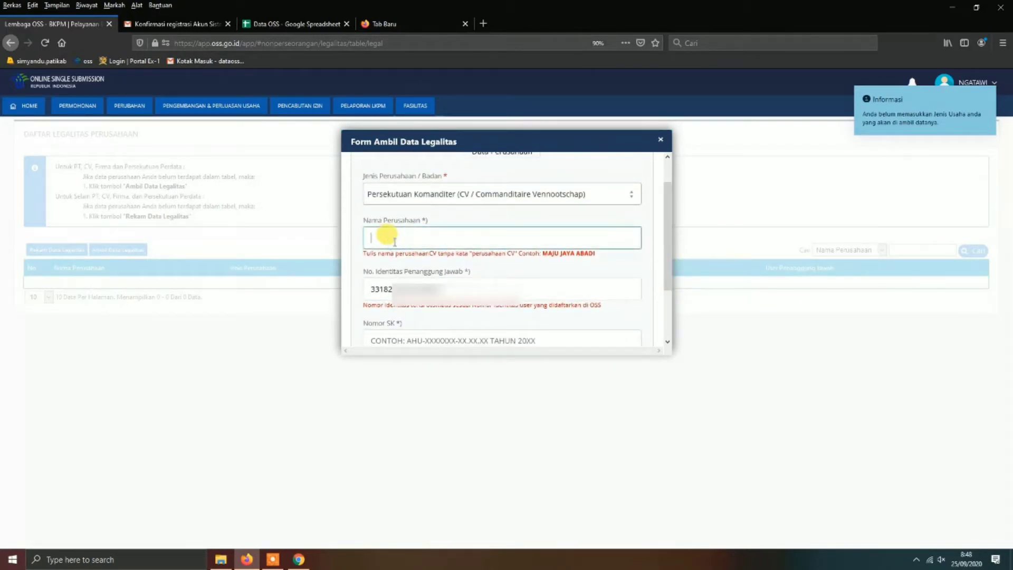
text(MULIA)
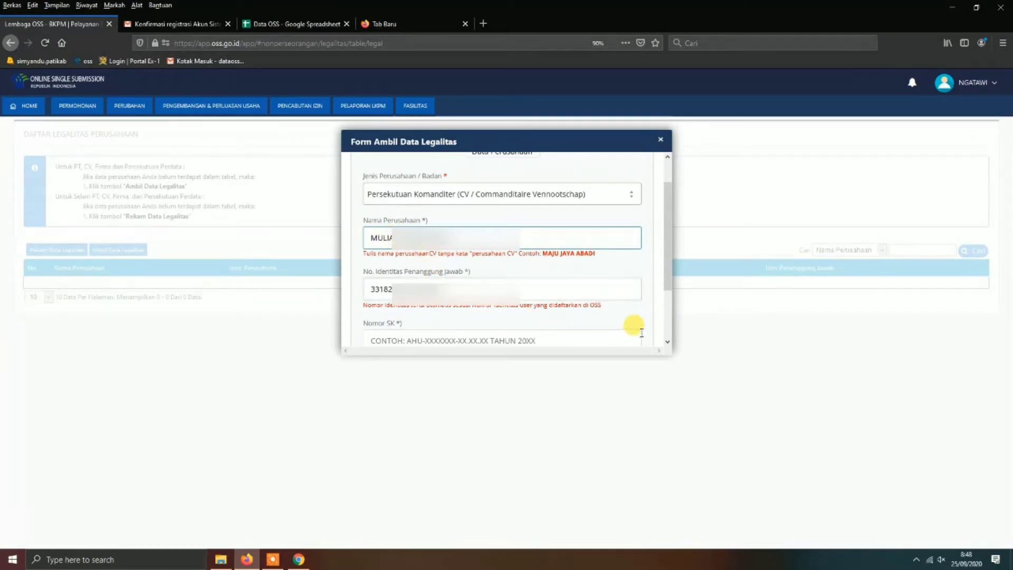
Paste the SK decree number and fetch the company's legality data.
drag(666, 277, 510, 312)
click(375, 281)
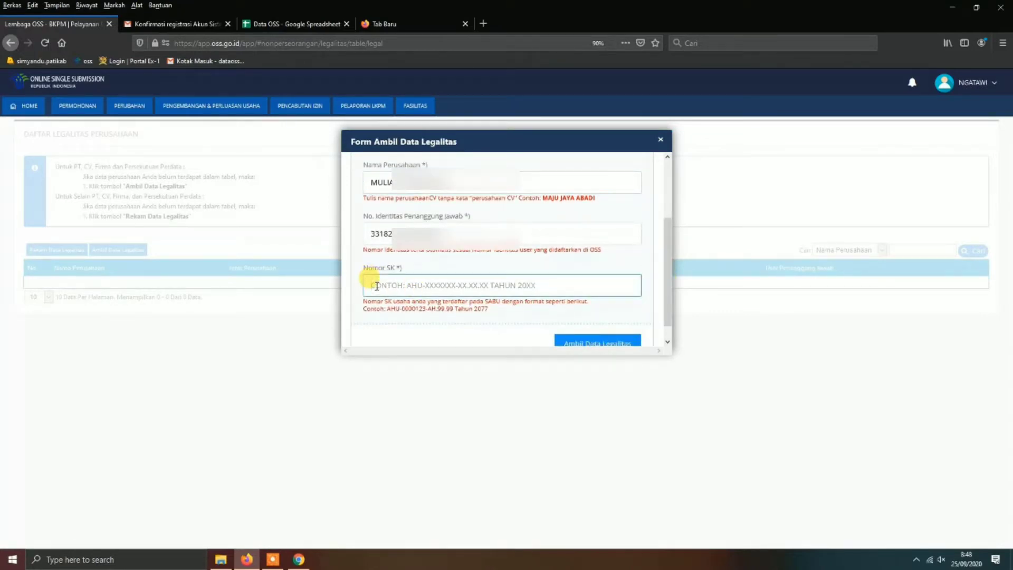
text(AHU-0051484-AH.01.14 TAHUN 2020)
scroll(488, 300, down, 1)
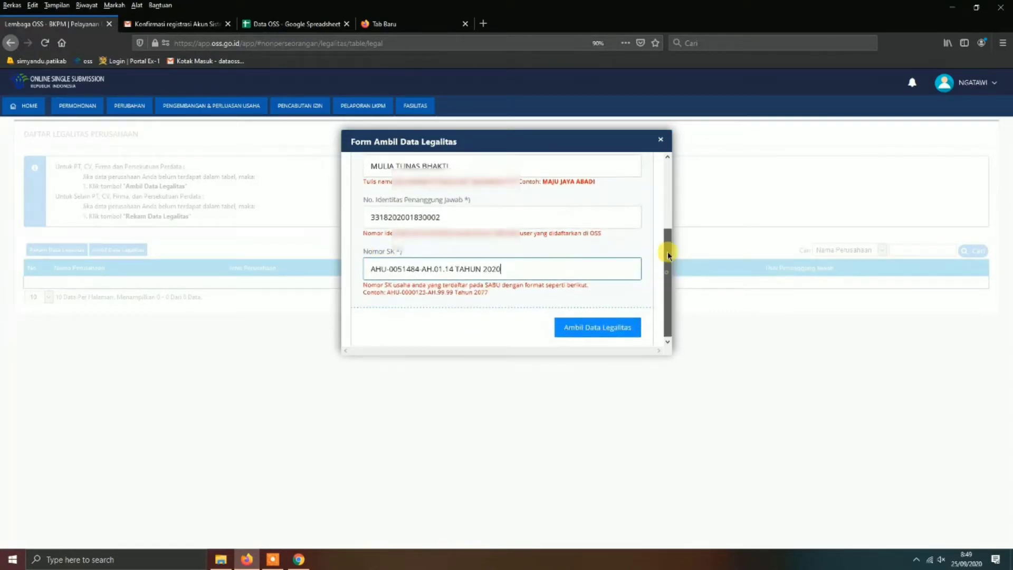
click(572, 327)
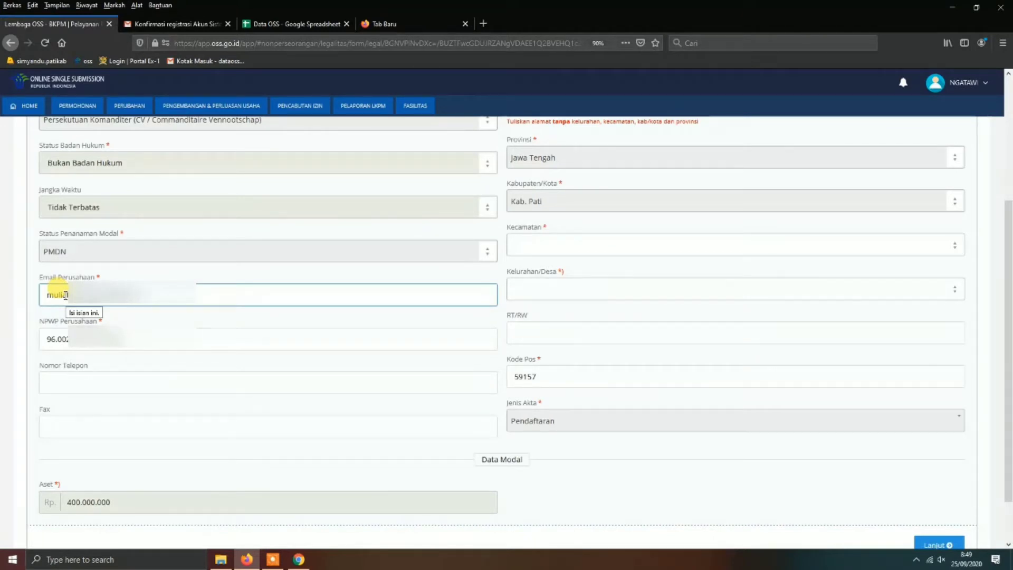
Set the company's district to Cluwak and village to Sirahan.
click(533, 245)
text(cluw)
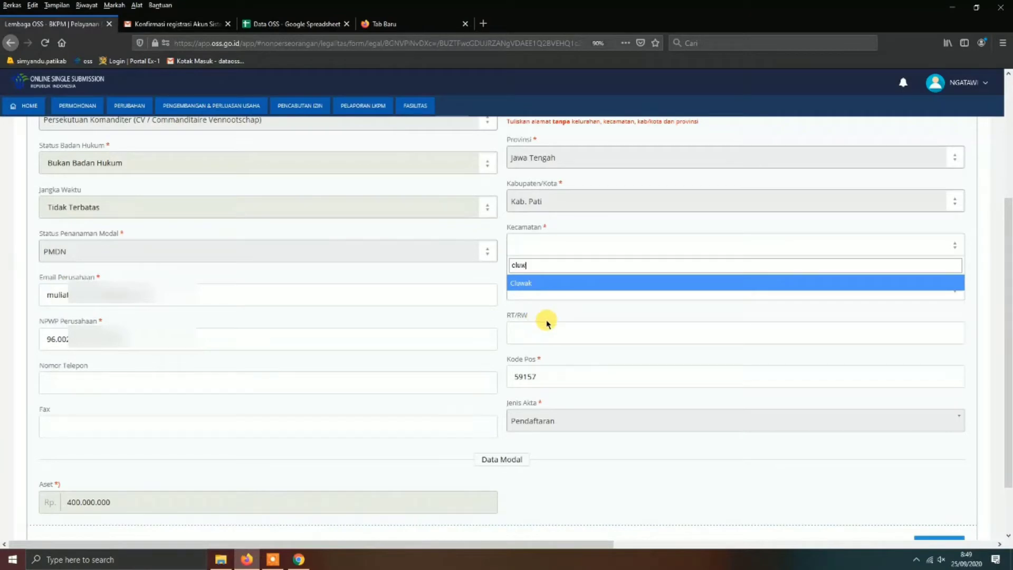
click(543, 285)
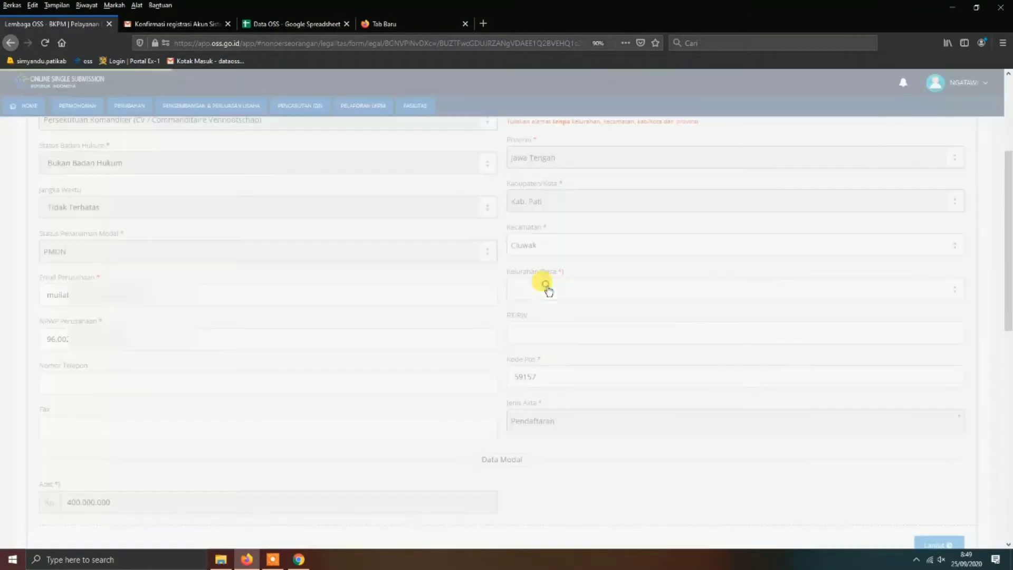
click(532, 289)
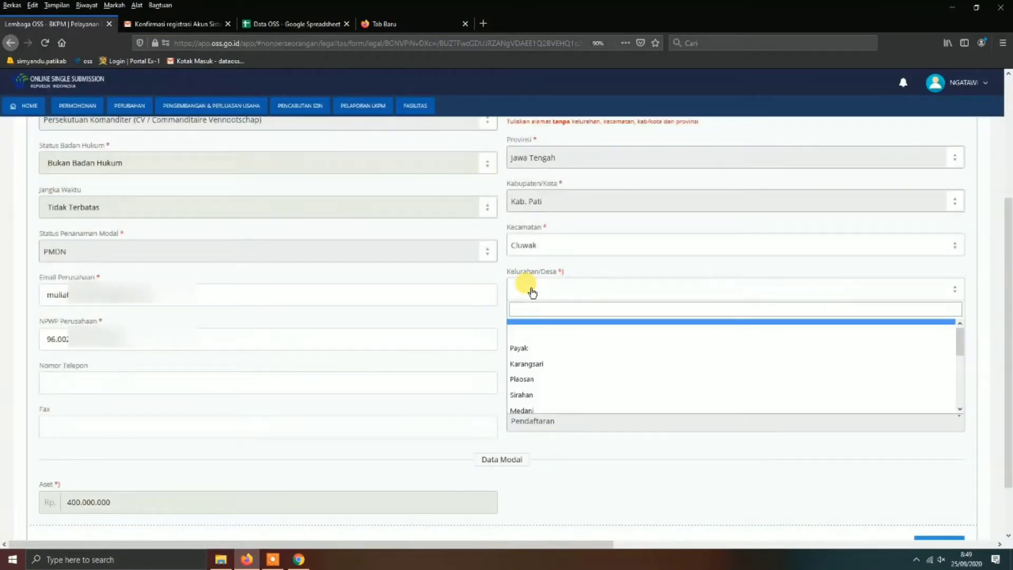
click(529, 394)
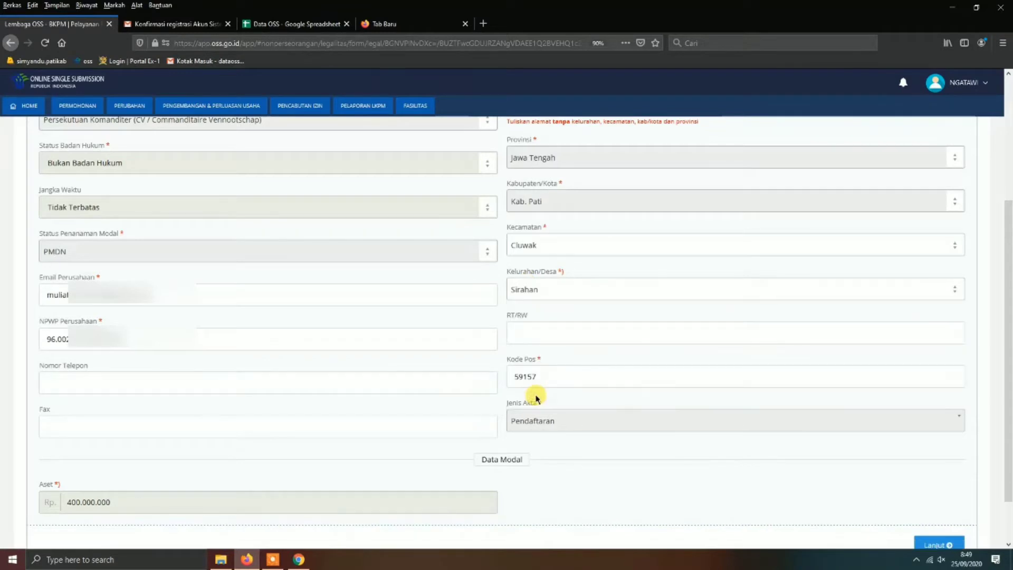
Enter RT/RW 005/003, the phone number and a fax dash, then submit with Lanjut.
click(516, 331)
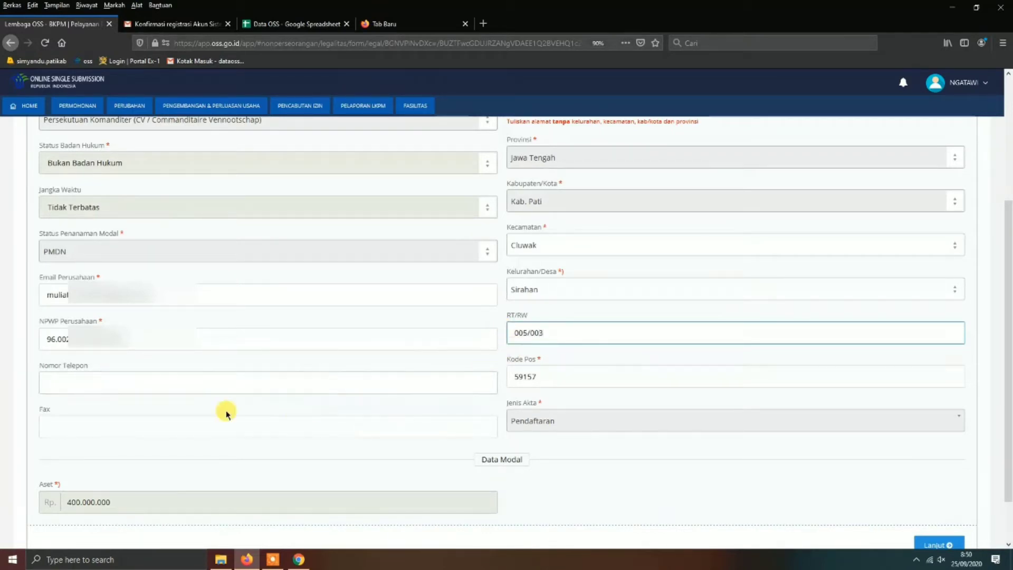
click(42, 382)
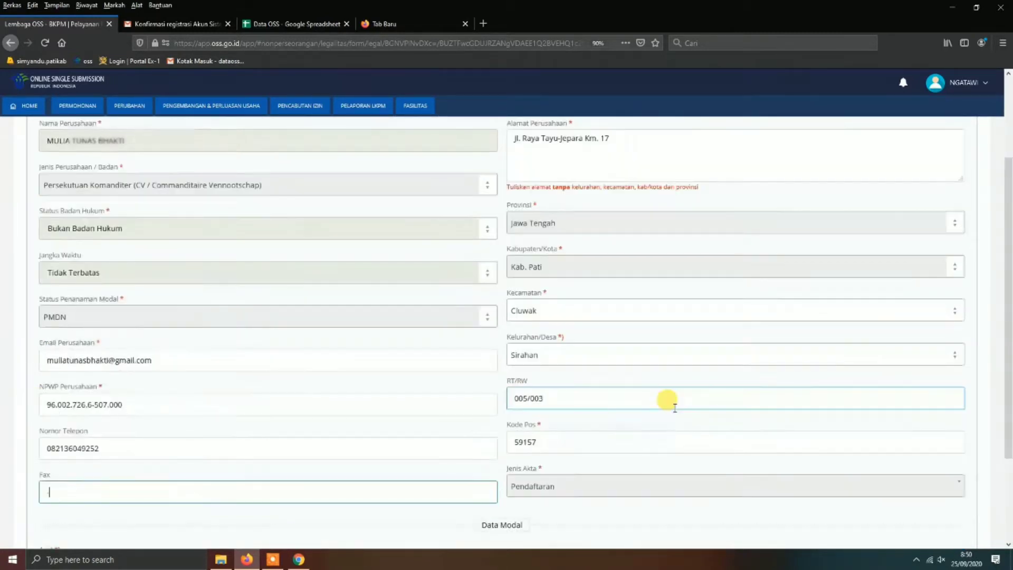
scroll(1007, 437, down, 3)
click(938, 489)
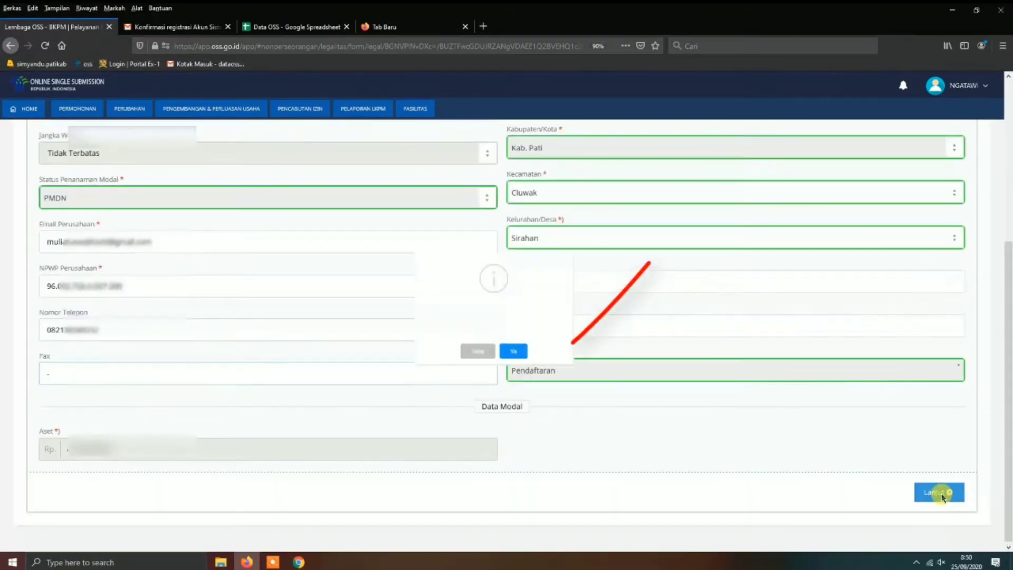
Confirm the company data, select owner row 1, and continue past the KBLI 47111 purpose step.
click(522, 371)
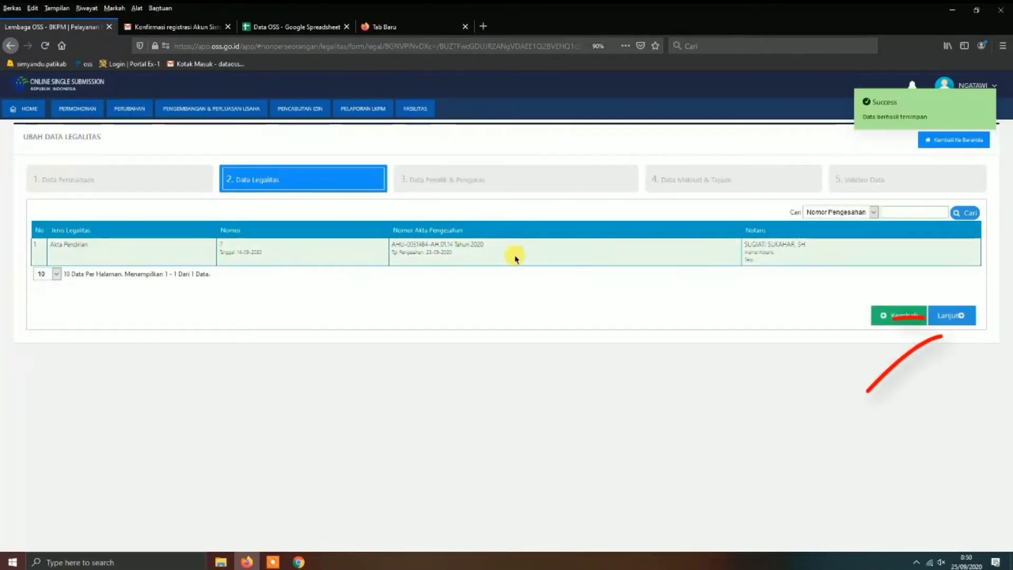
click(960, 315)
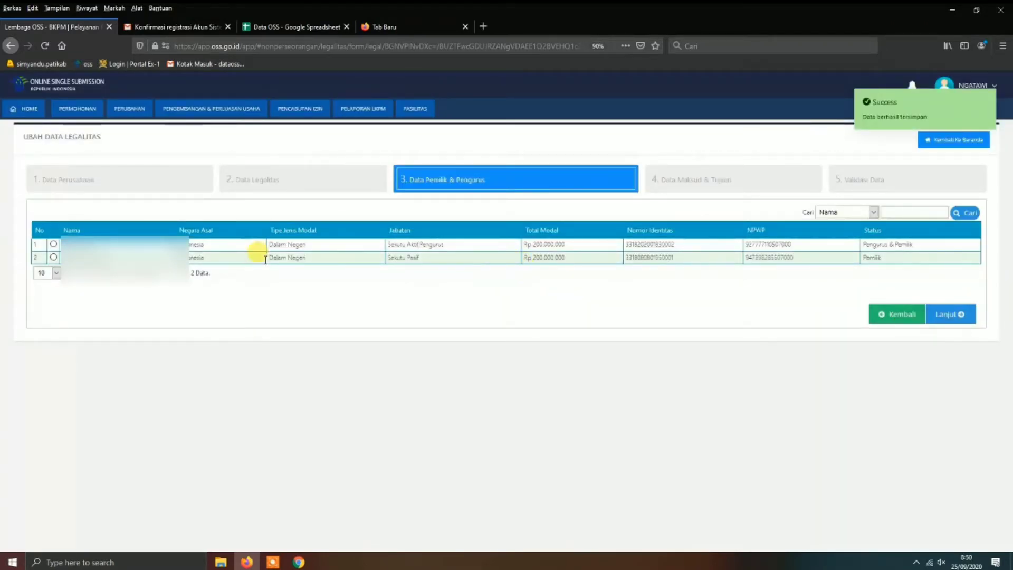
click(53, 243)
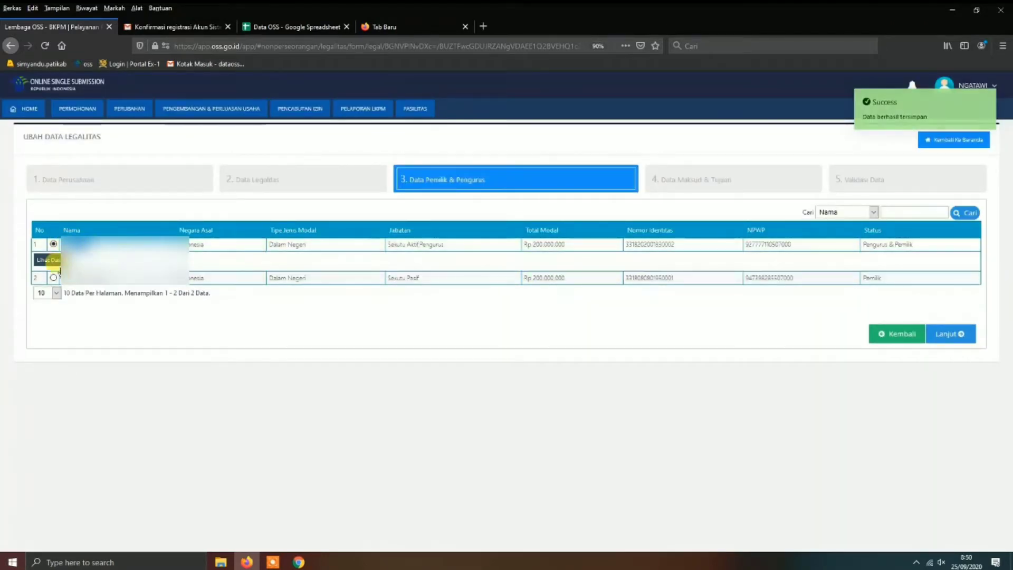
click(955, 335)
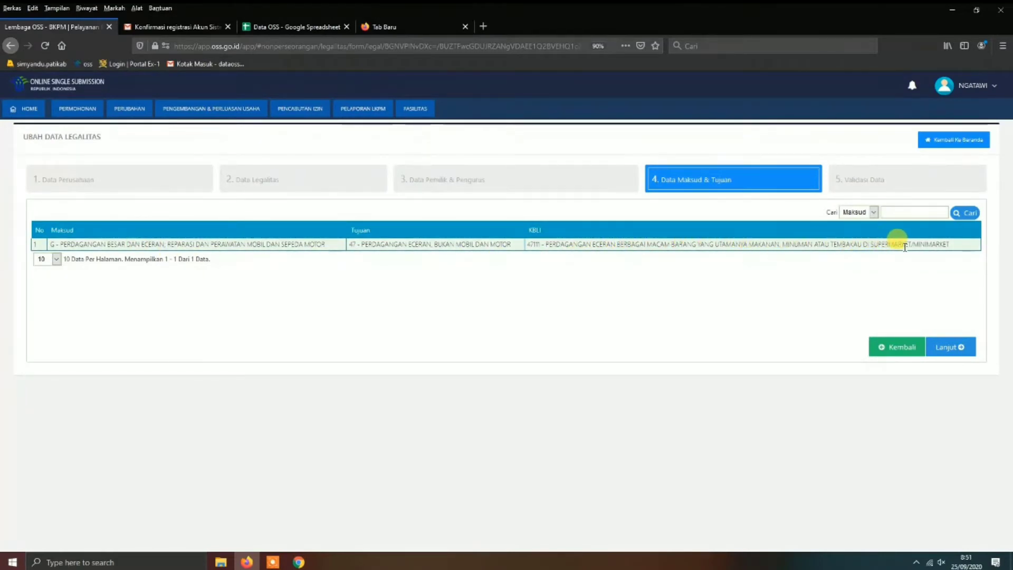
drag(904, 244, 951, 249)
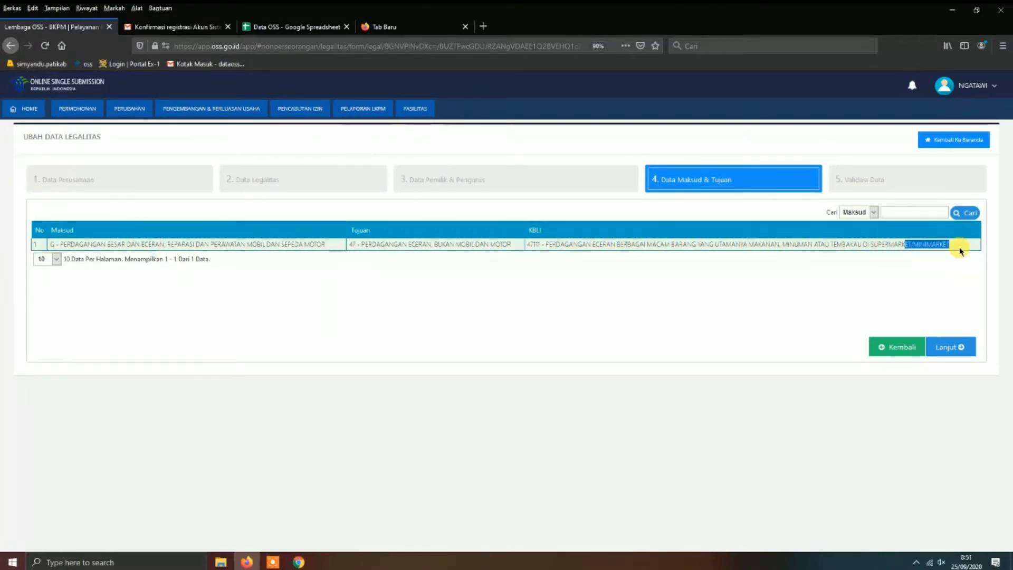
click(951, 346)
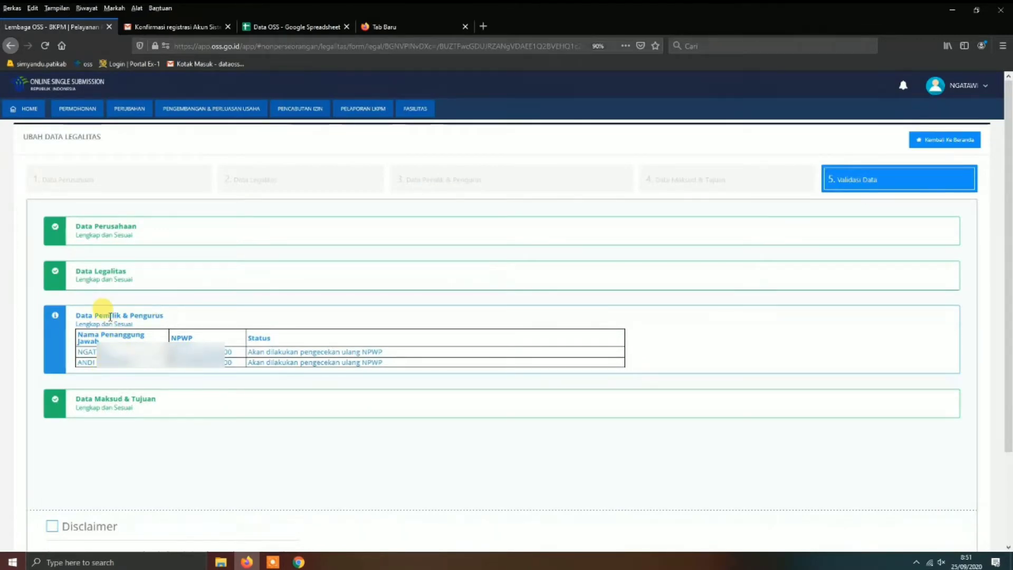
Tick the Disclaimer, start Lanjut Proses NIB, and confirm the legality data in step 1.
scroll(110, 317, down, 2)
click(50, 425)
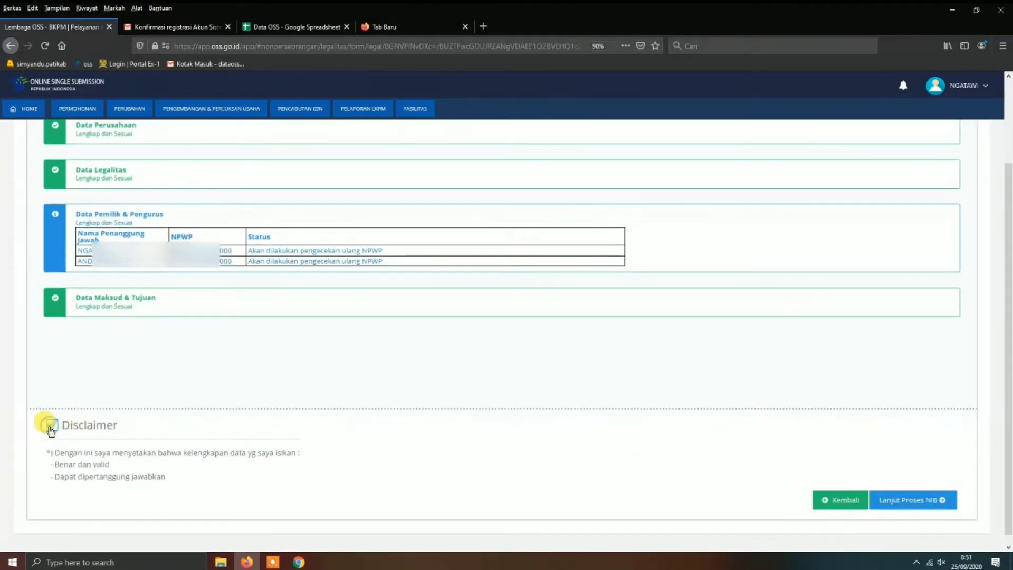
scroll(274, 440, up, 1)
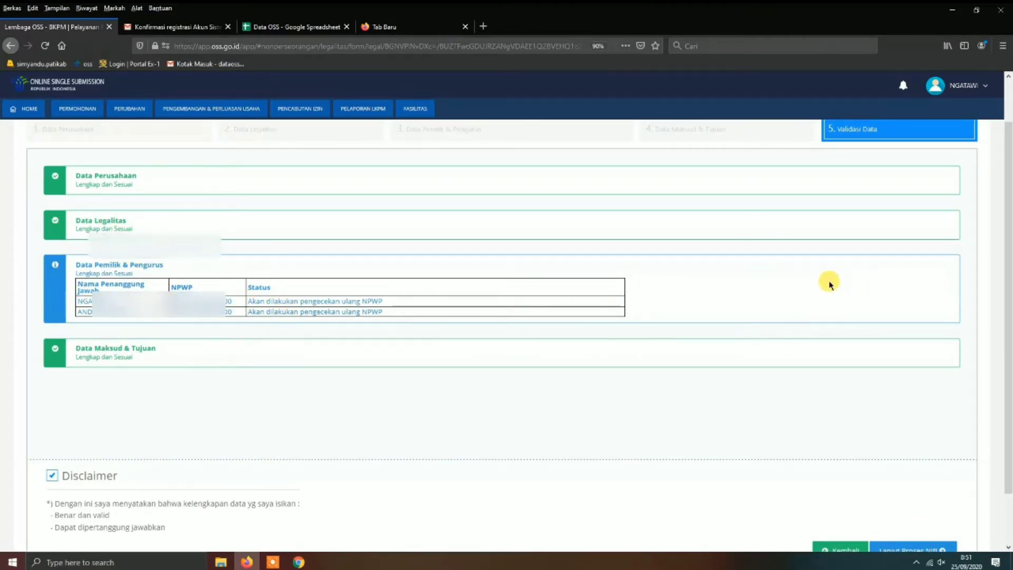
scroll(844, 295, down, 2)
click(914, 490)
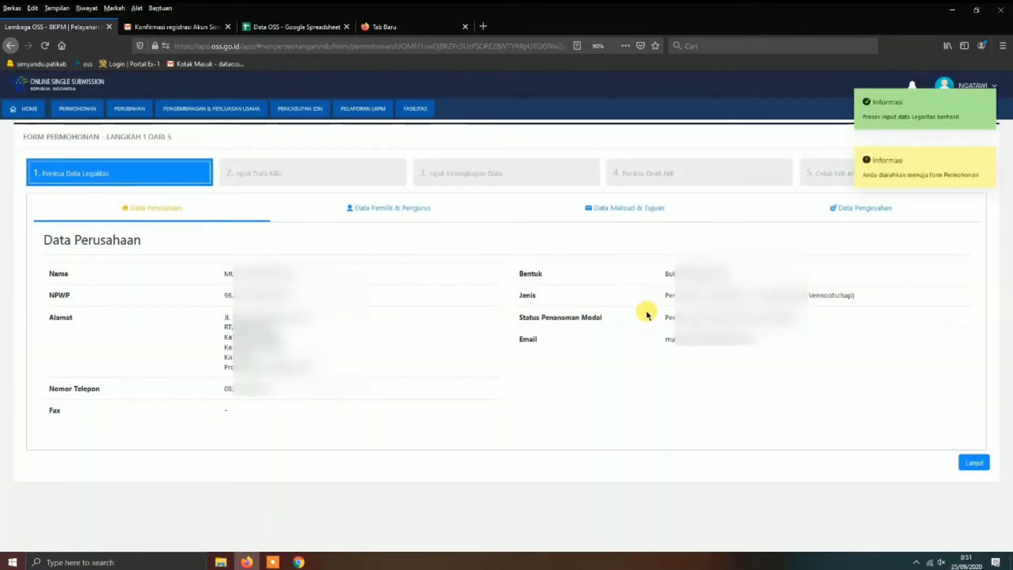
click(978, 470)
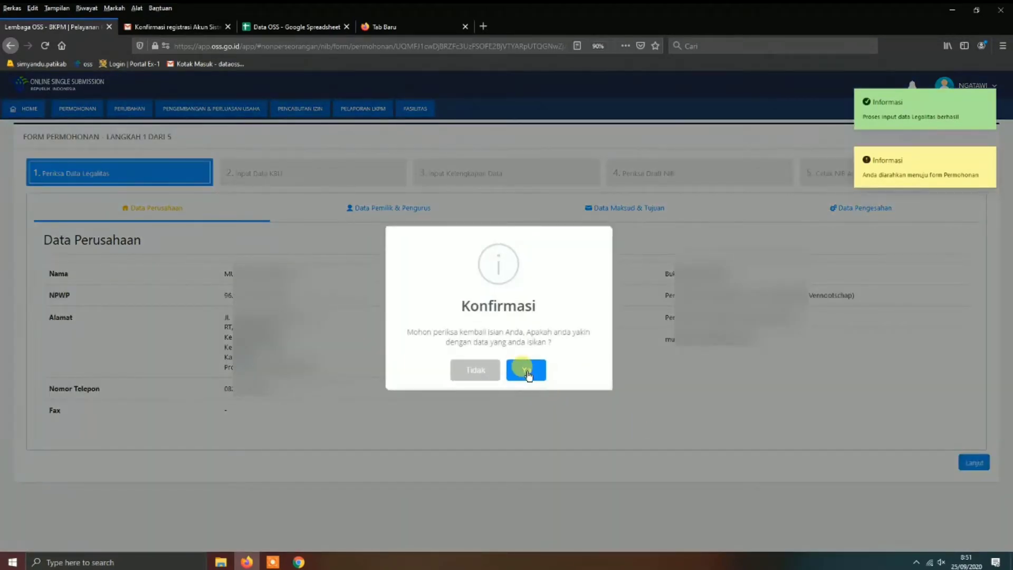
click(528, 373)
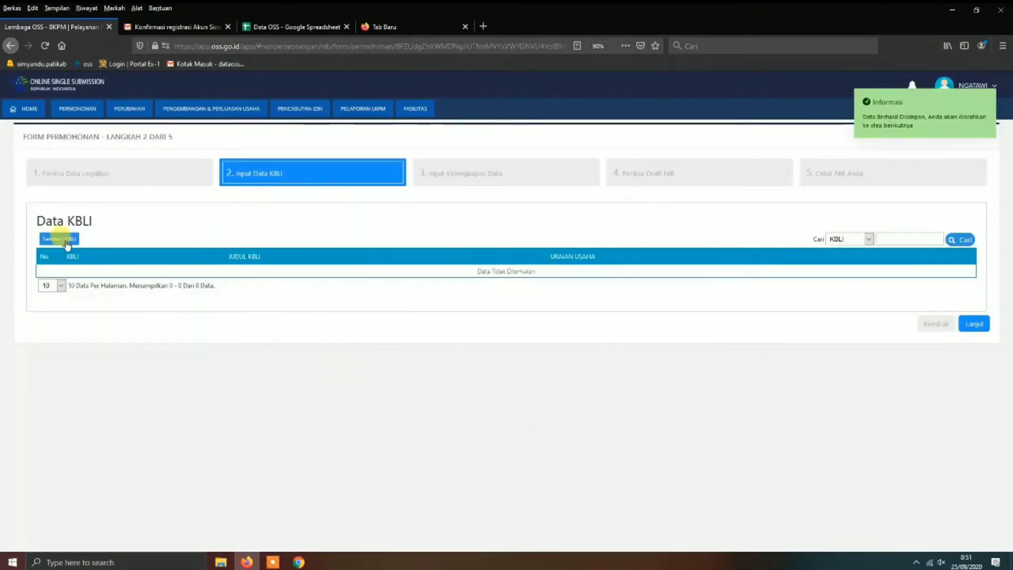
Add KBLI 47111 with the Minimarket < 400 m2 business field and save it.
click(61, 240)
click(437, 215)
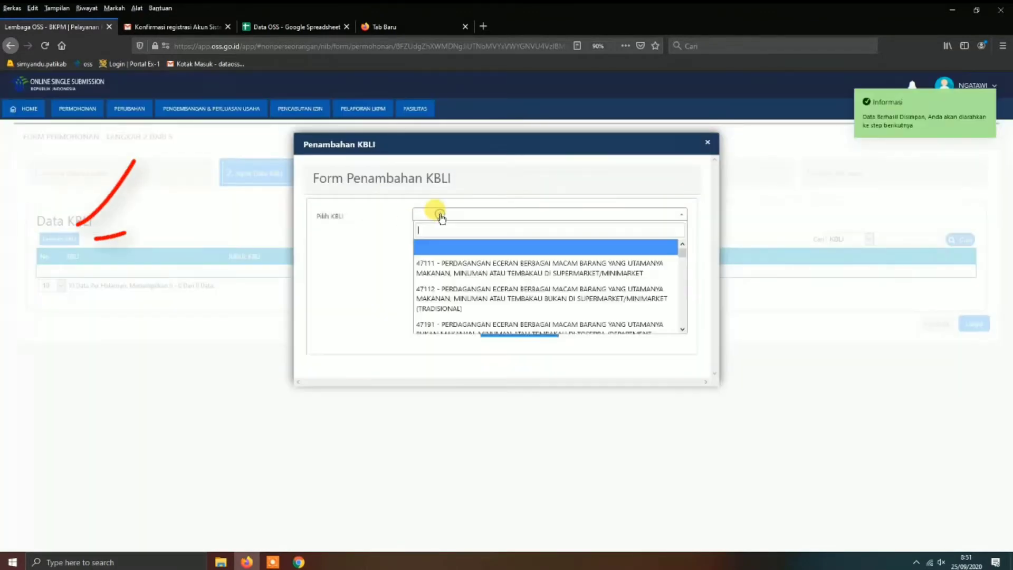
text(4)
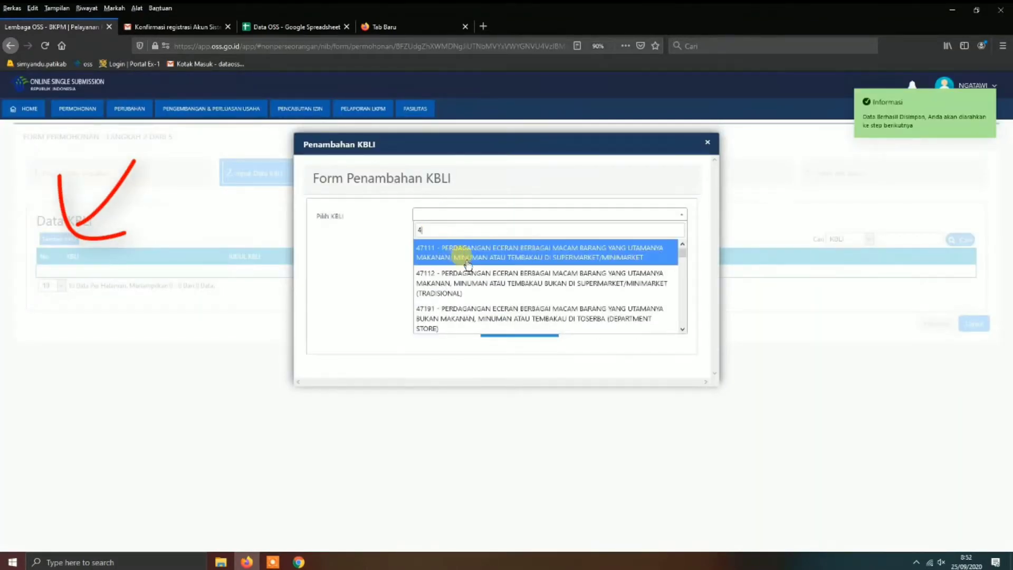
click(518, 258)
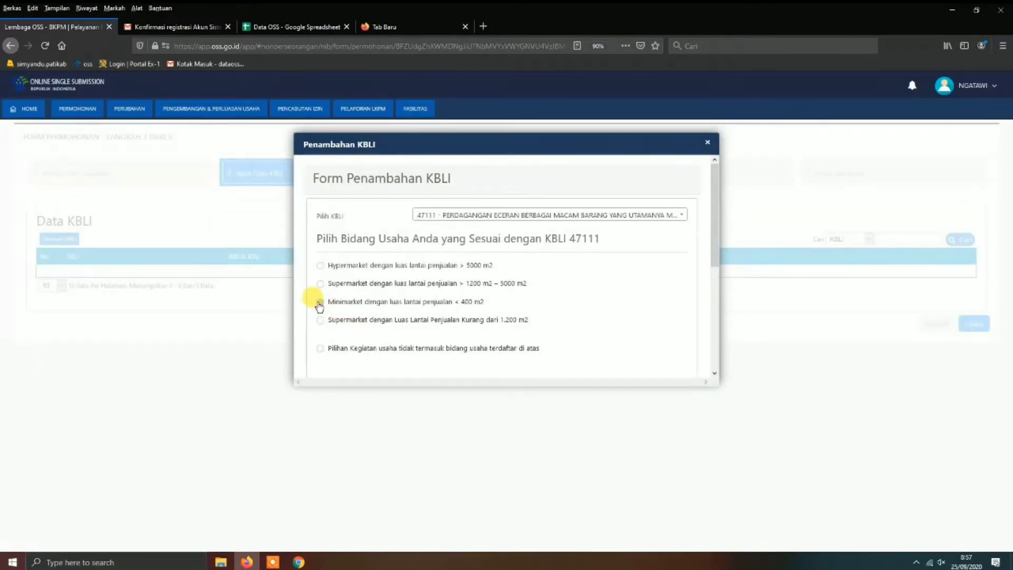
click(320, 301)
drag(716, 255, 652, 380)
click(500, 349)
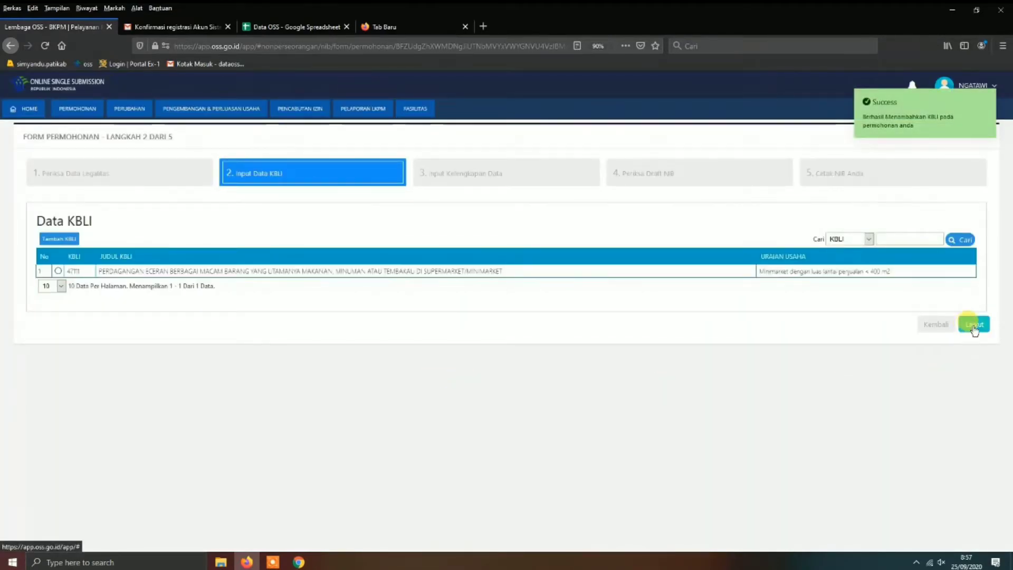
Confirm the KBLI step and the Tidak completeness answers to reach Periksa Draft NIB.
click(974, 327)
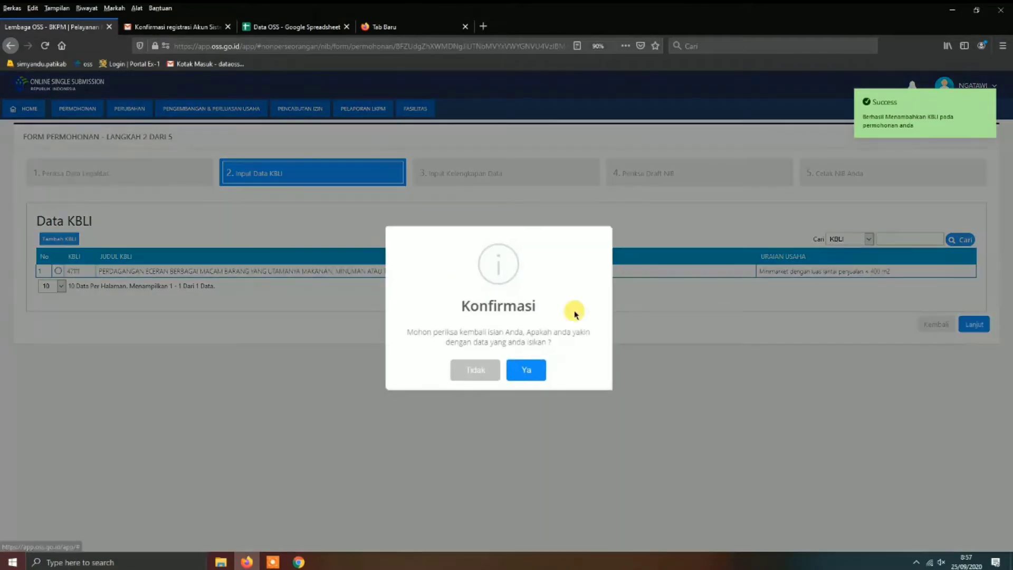
click(521, 370)
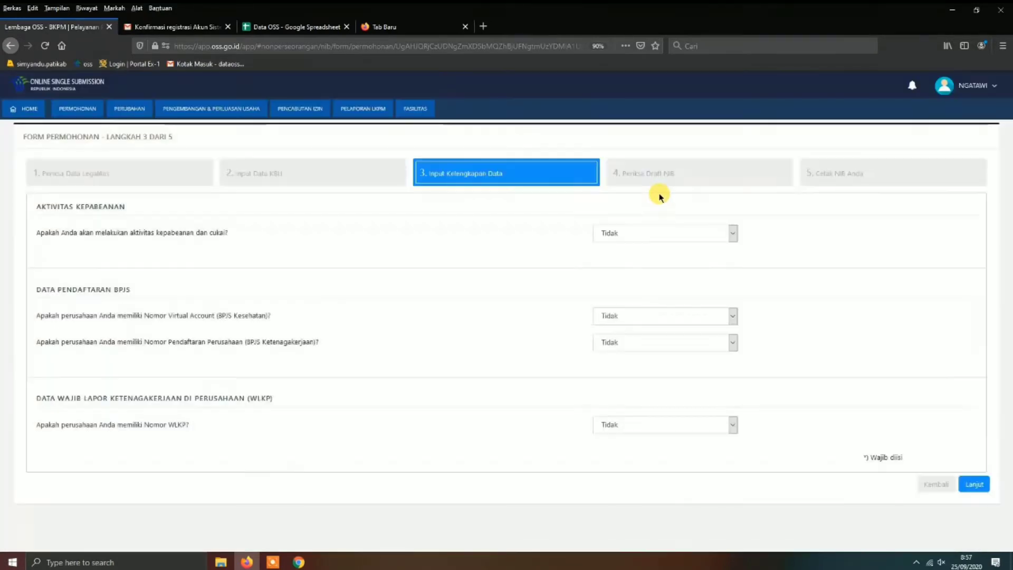
click(971, 484)
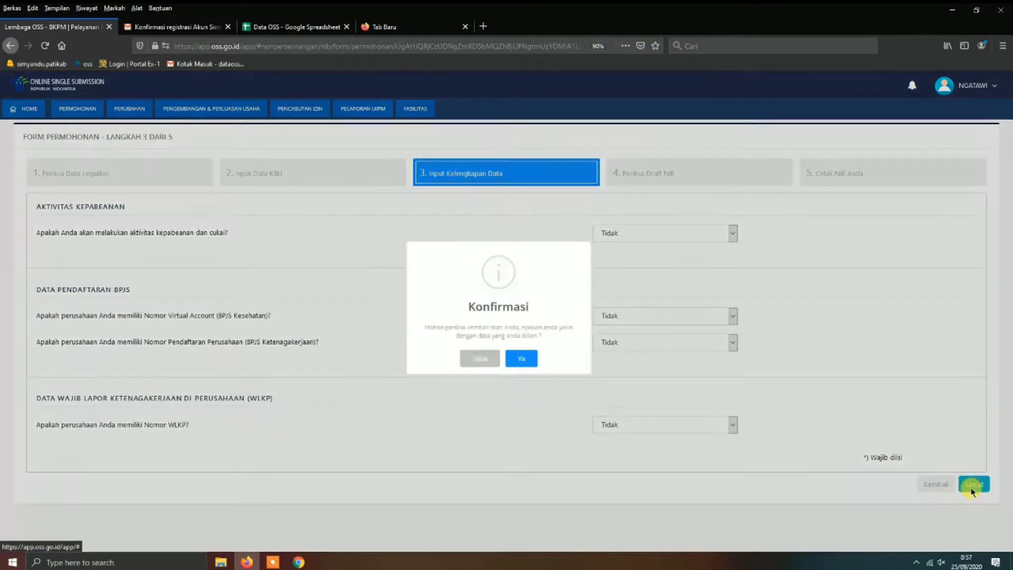
click(524, 371)
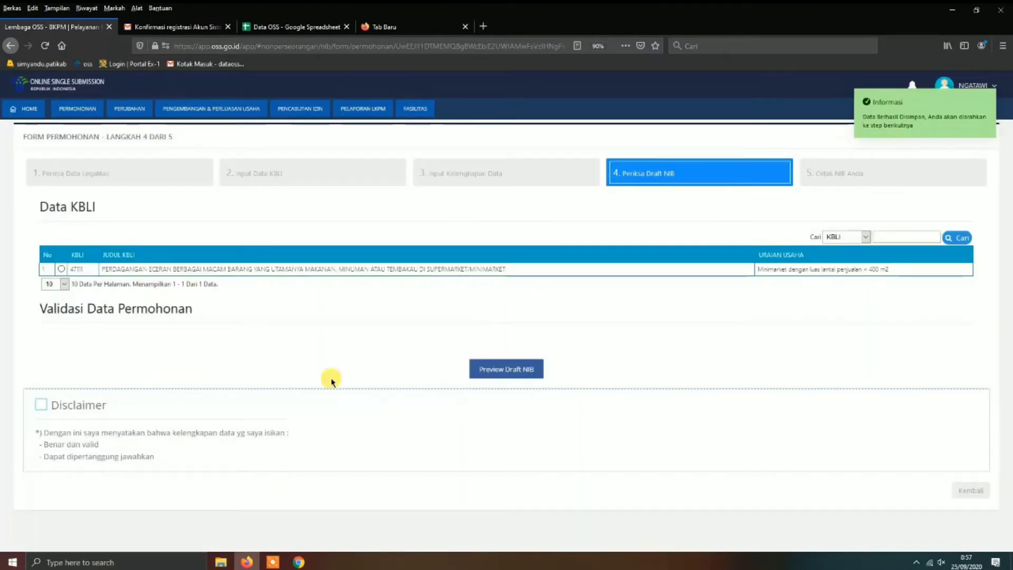
Tick the draft NIB disclaimer and confirm Proses NIB to issue the NIB.
click(40, 406)
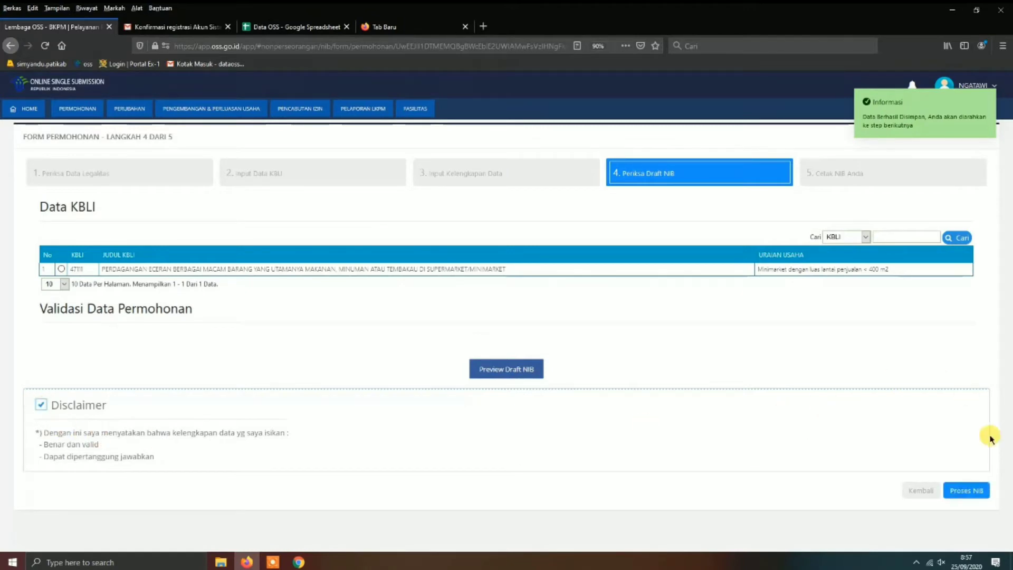
click(975, 496)
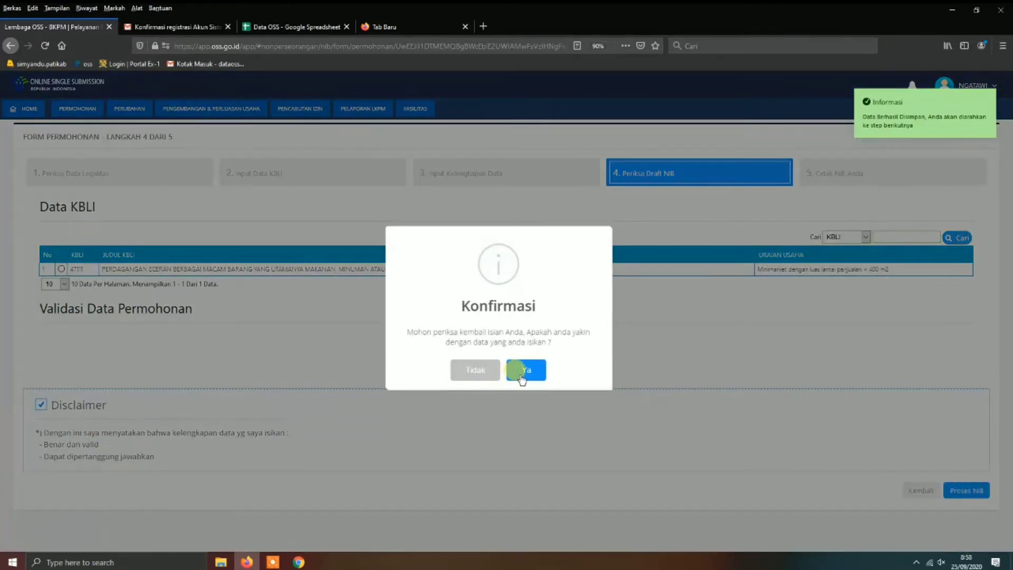
click(520, 374)
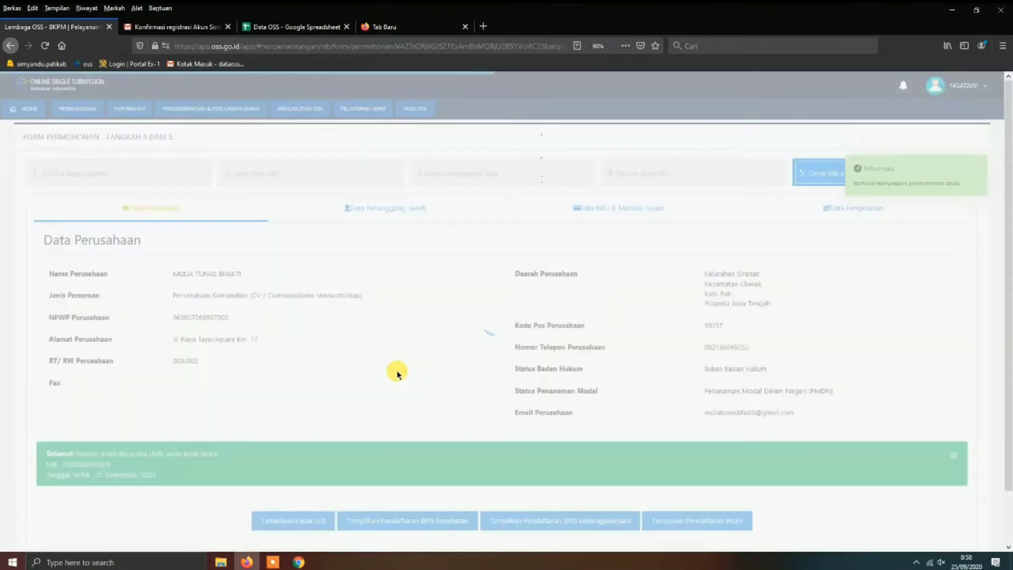
scroll(395, 372, down, 2)
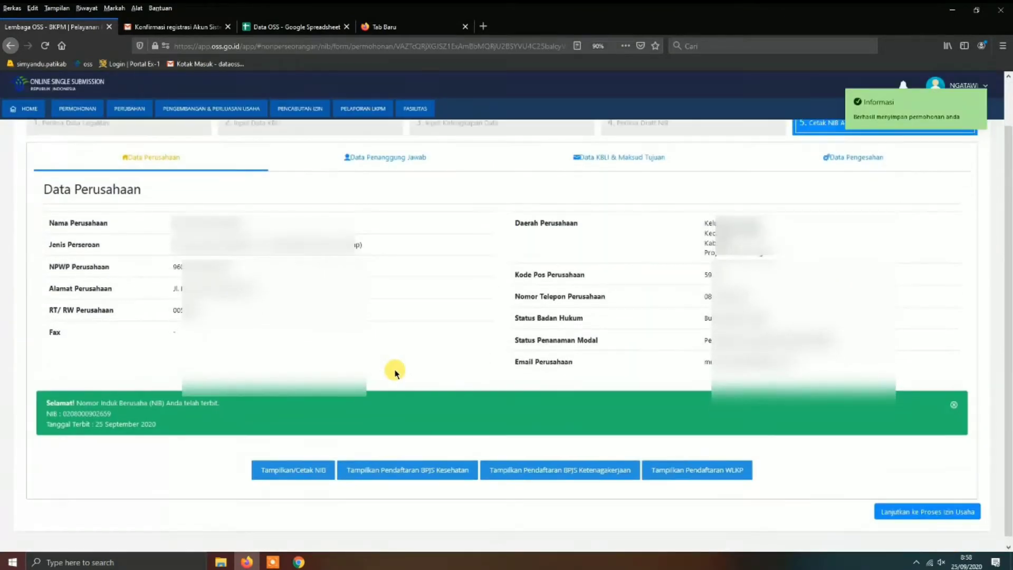
Print the NIB certificate from its PDF preview and proceed to the business permit process.
click(282, 473)
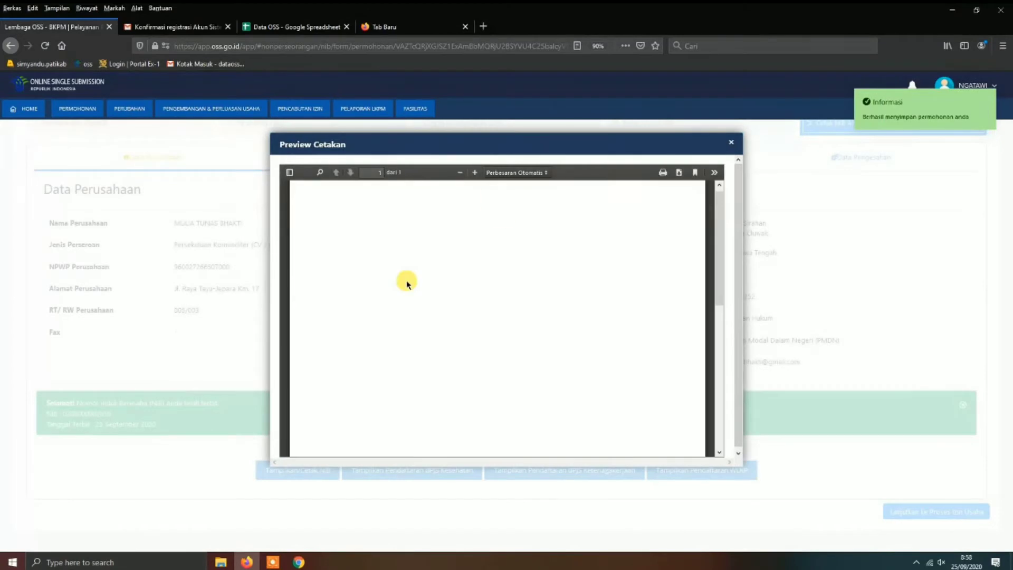
drag(715, 228, 736, 219)
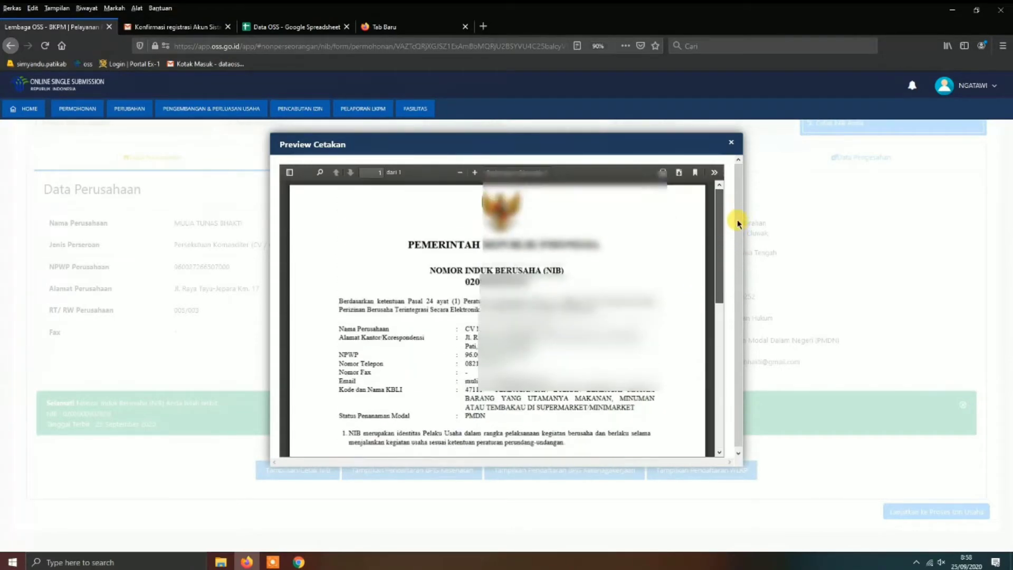
click(663, 174)
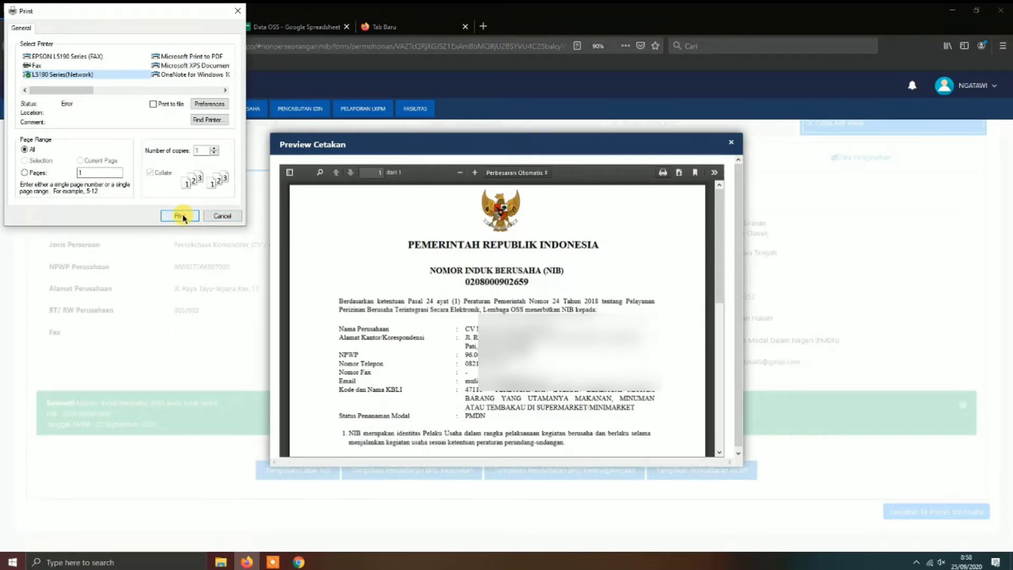
click(181, 216)
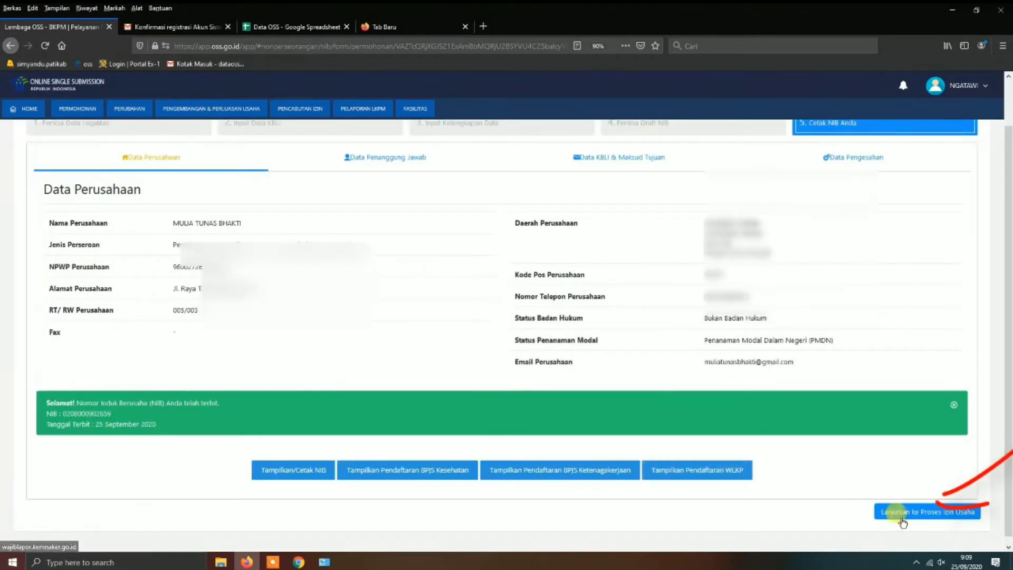
click(904, 519)
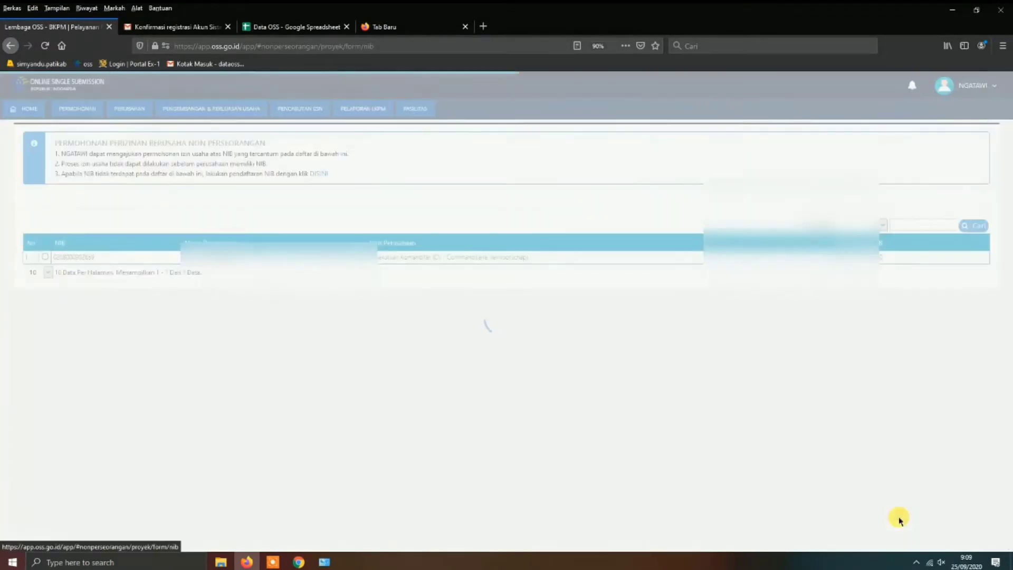
Select the registered NIB and start processing its KBLI 47111 business activity.
click(84, 257)
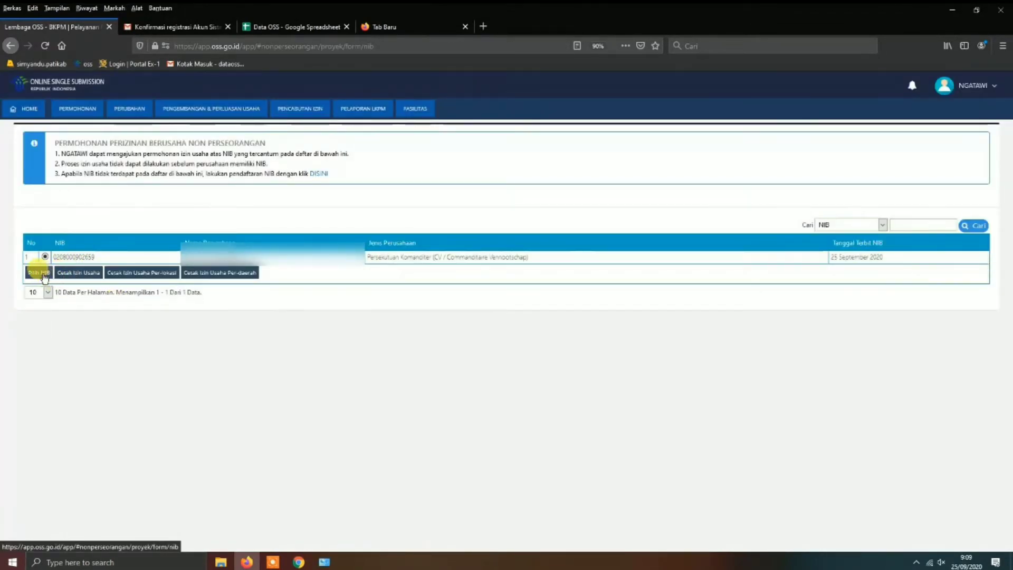
click(36, 274)
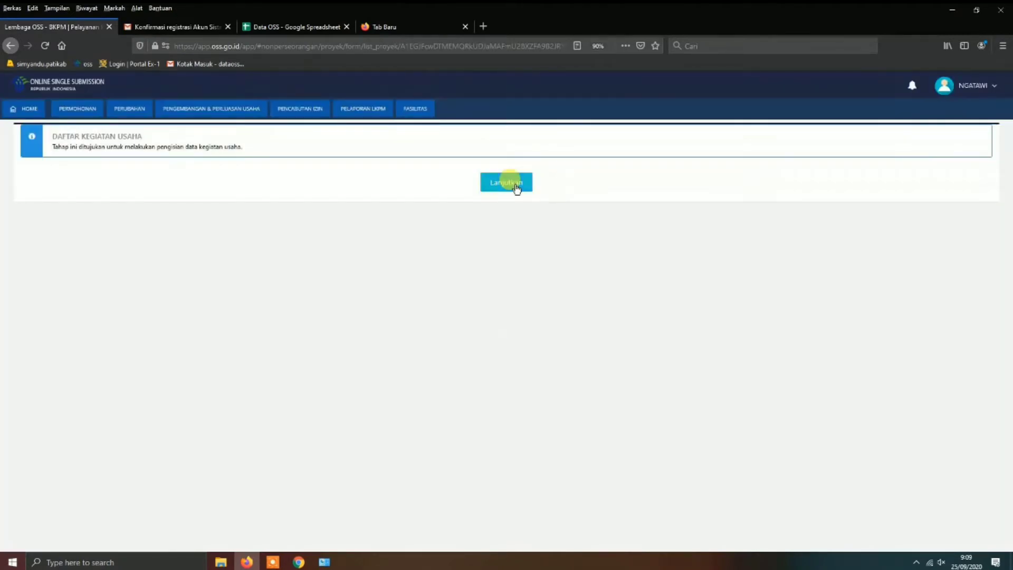
click(513, 186)
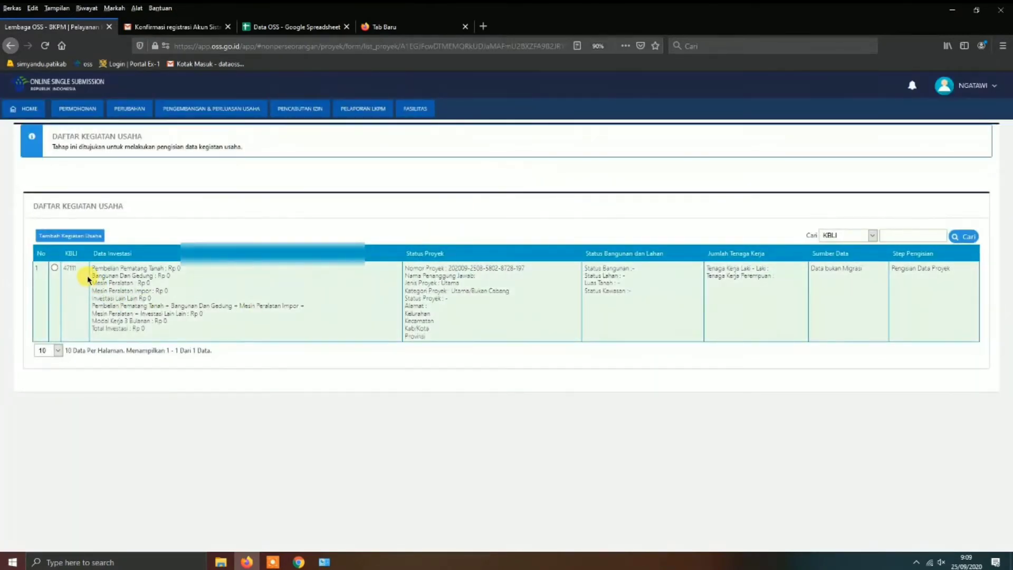
click(80, 271)
click(76, 349)
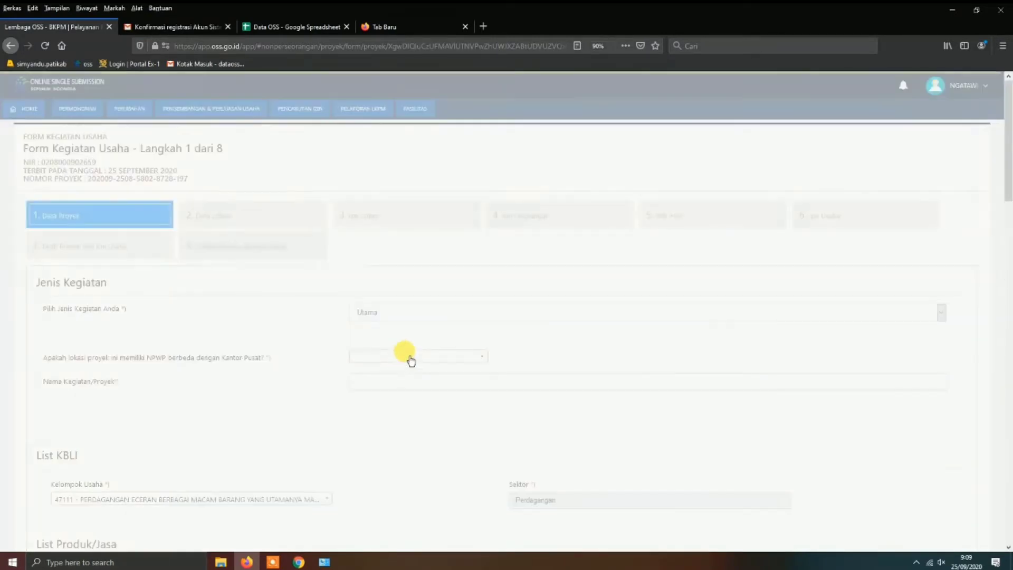
Answer Tidak to the separate project NPWP question and name the project Indomaret.
click(409, 357)
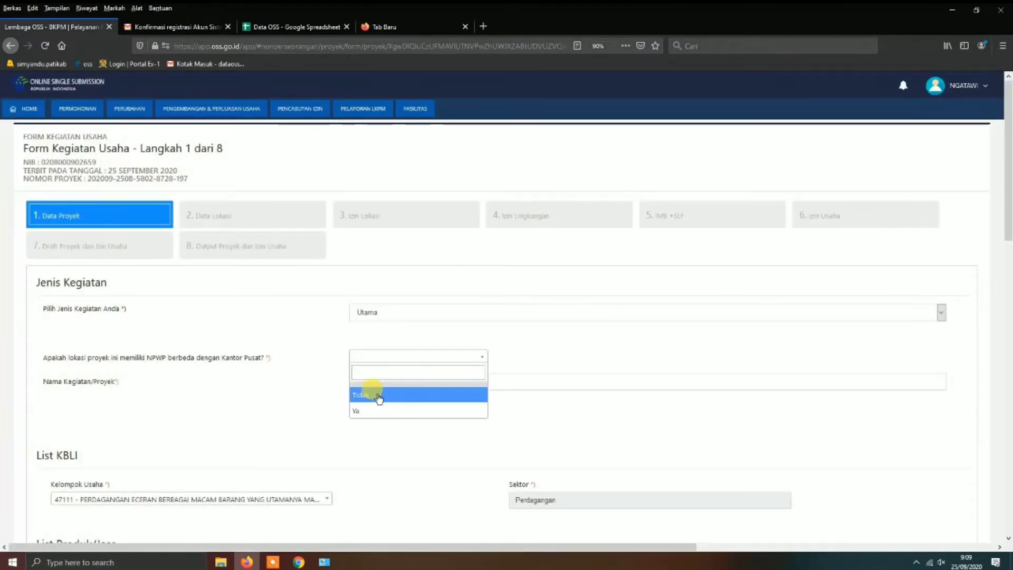
click(379, 397)
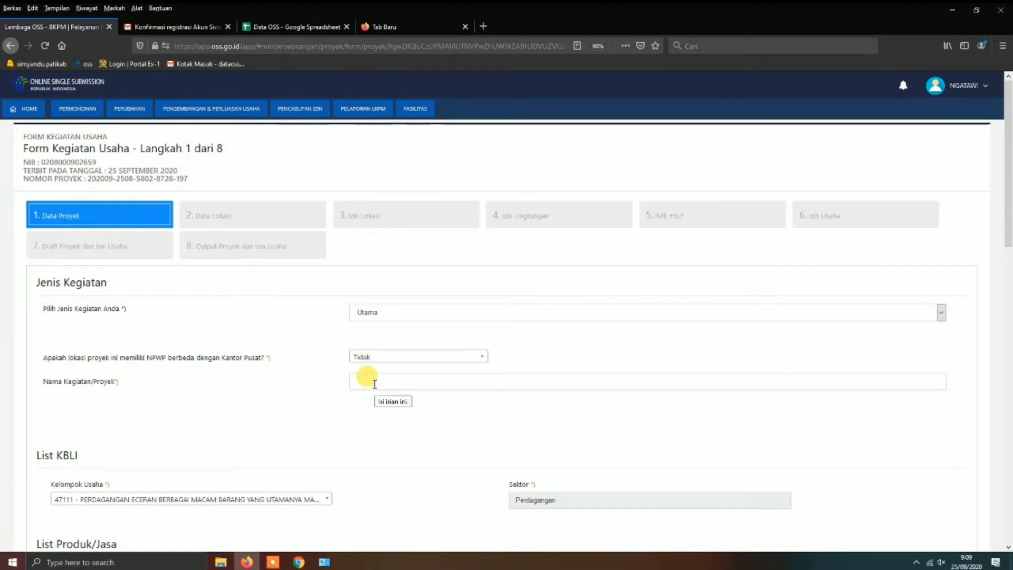
drag(1007, 235, 1008, 285)
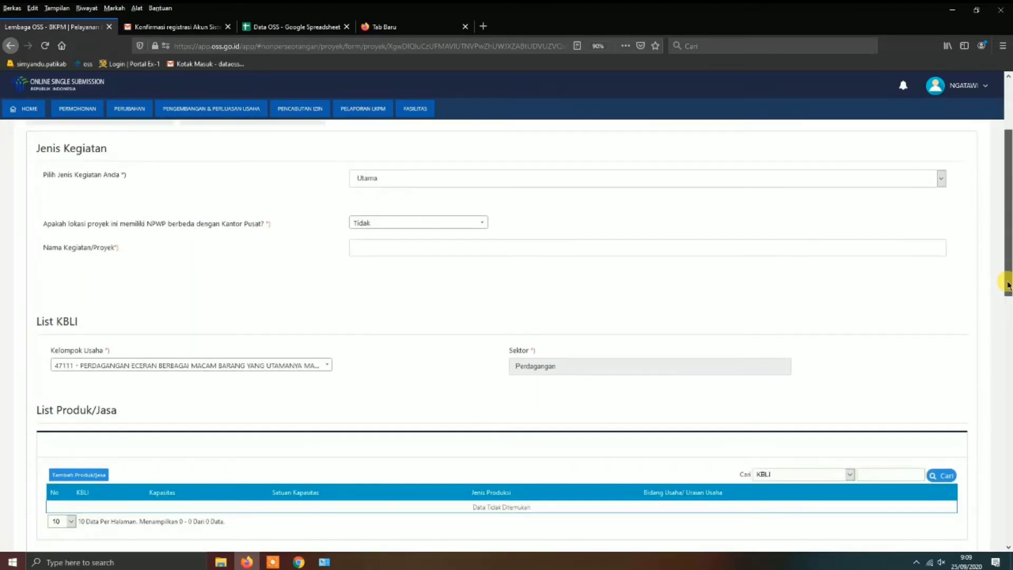
click(386, 246)
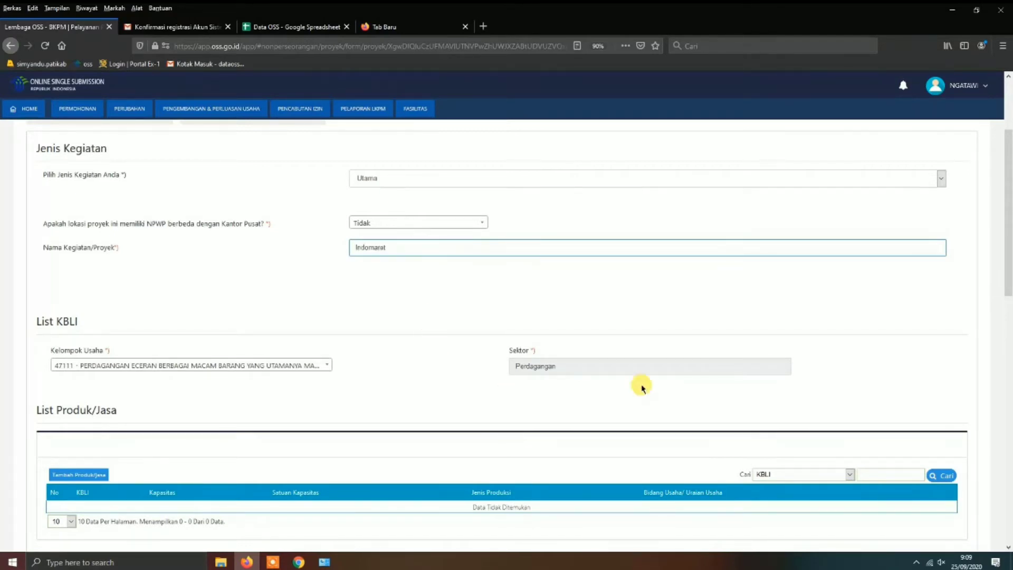
drag(1009, 274, 1009, 319)
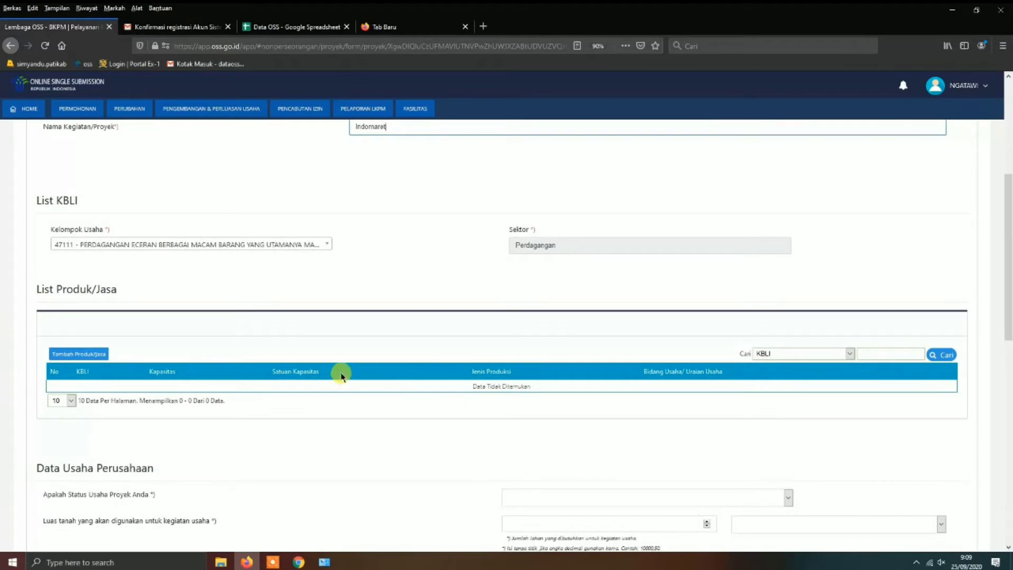
Save a new Barang Kebutuhan Sehari-hari product with capacity 180000000 Rp per year.
click(79, 354)
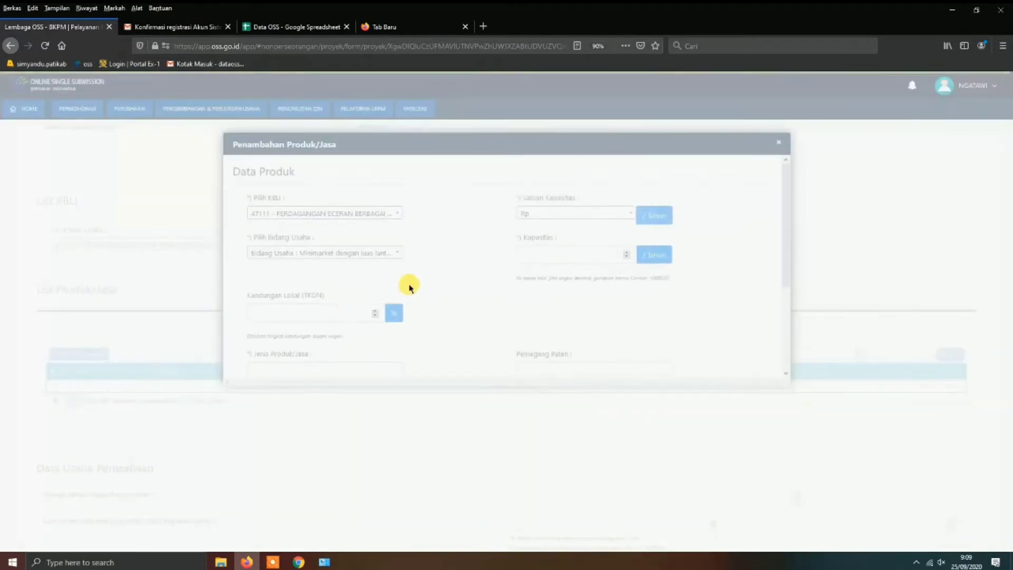
click(562, 259)
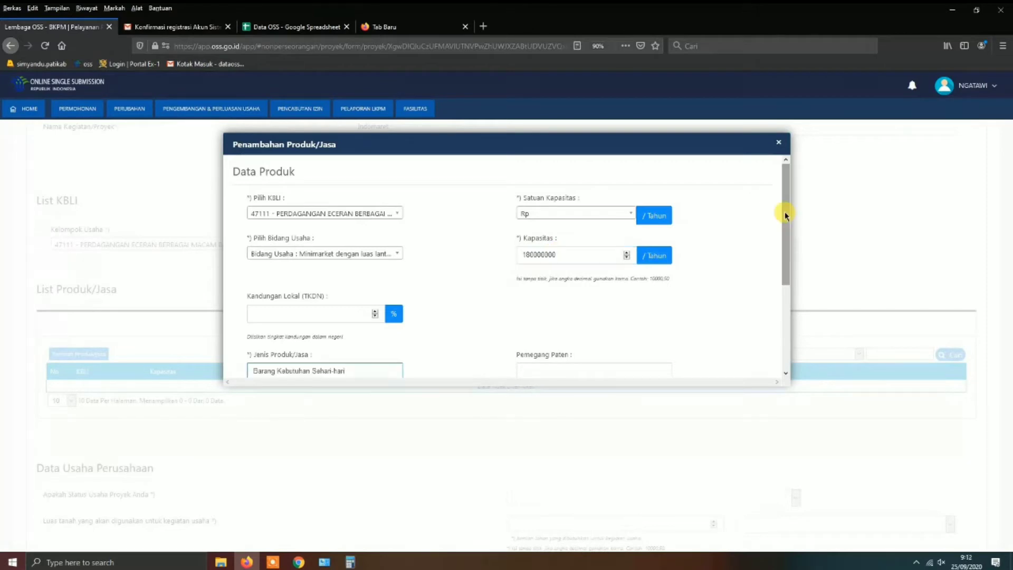
drag(784, 211, 787, 254)
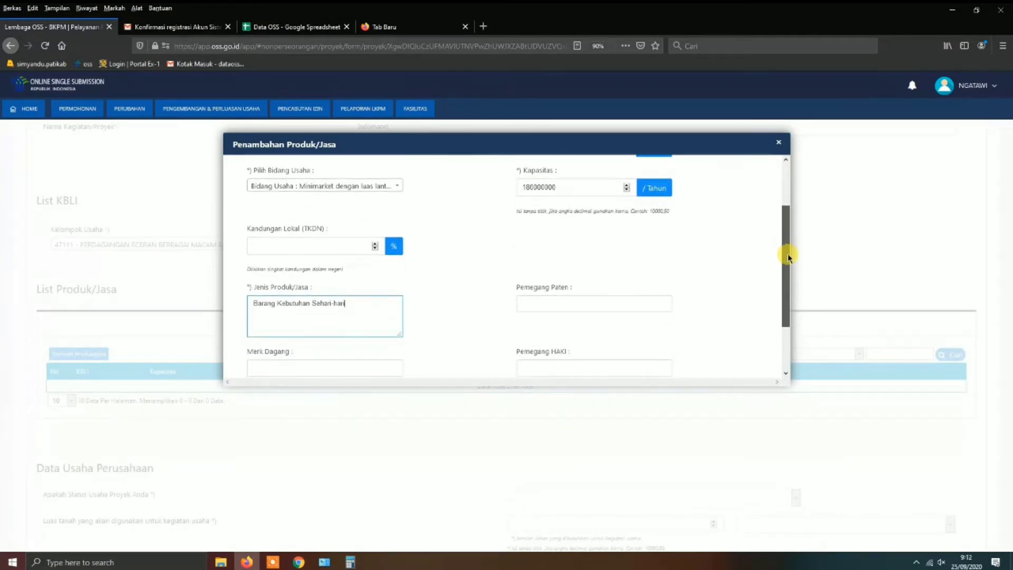
drag(345, 303, 227, 298)
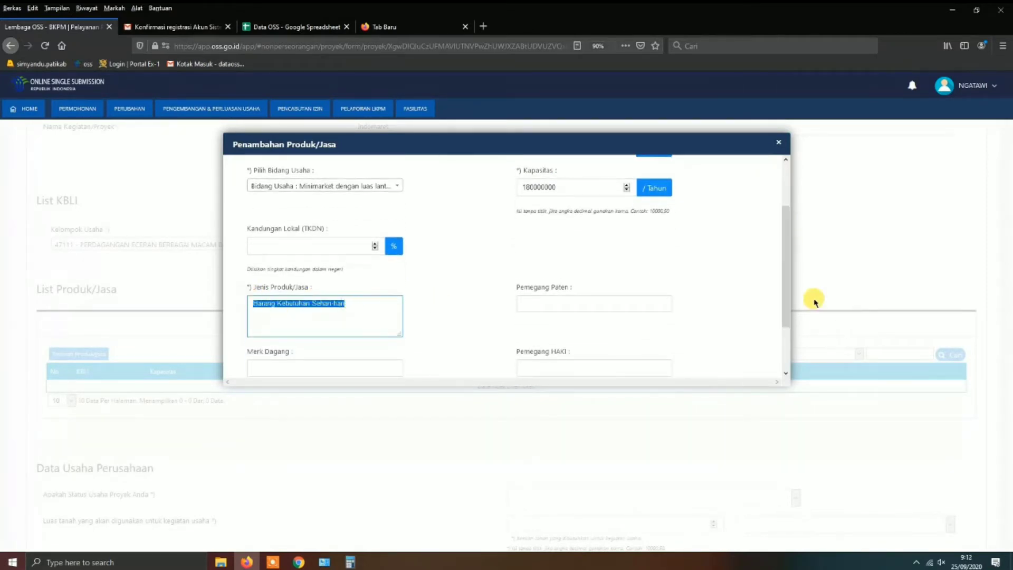
drag(787, 281, 786, 330)
click(503, 349)
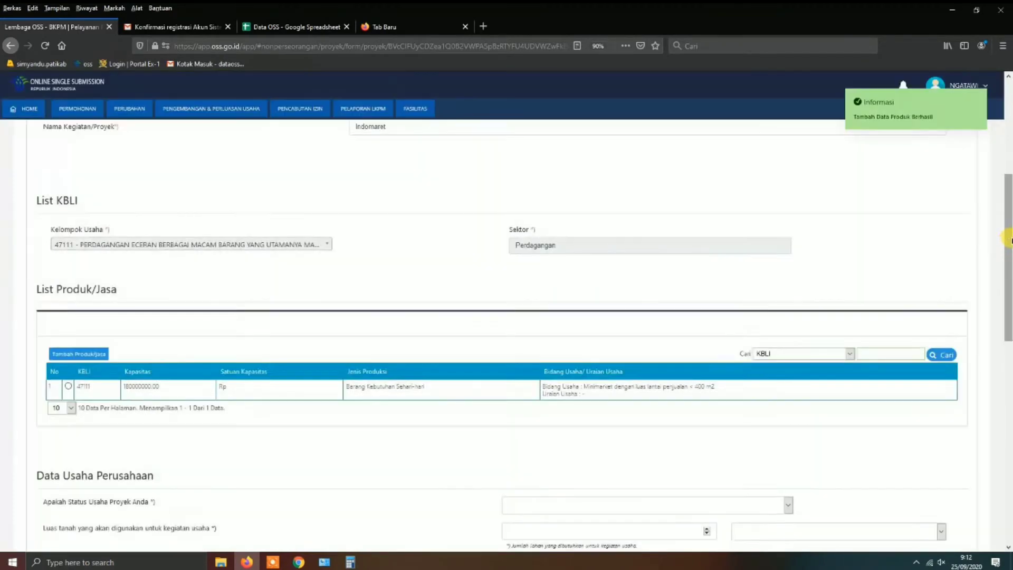
Set project status to Baru and land area to 2203 M².
drag(1005, 243, 997, 343)
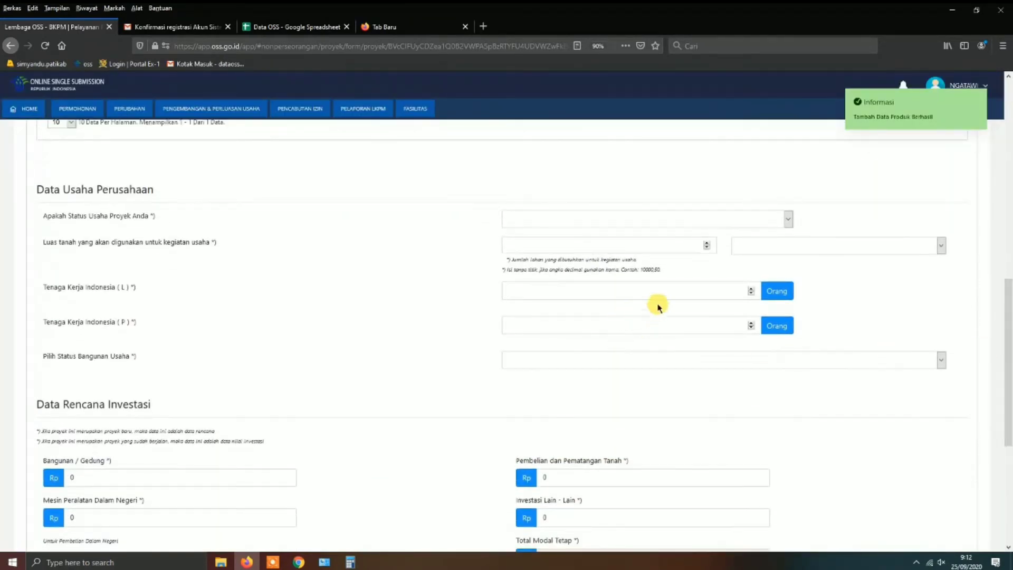
click(618, 222)
click(530, 256)
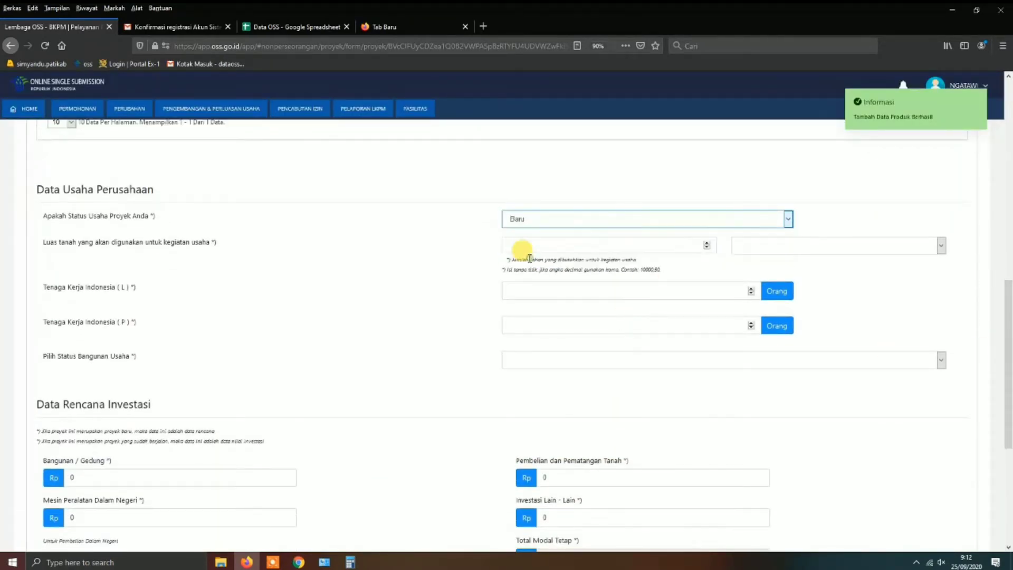
click(766, 251)
click(746, 283)
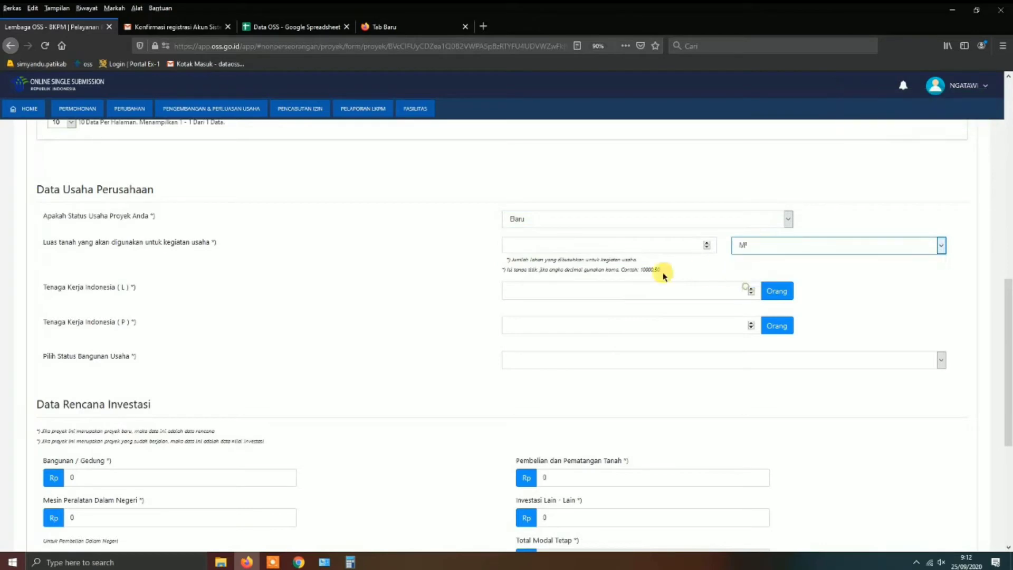
click(528, 243)
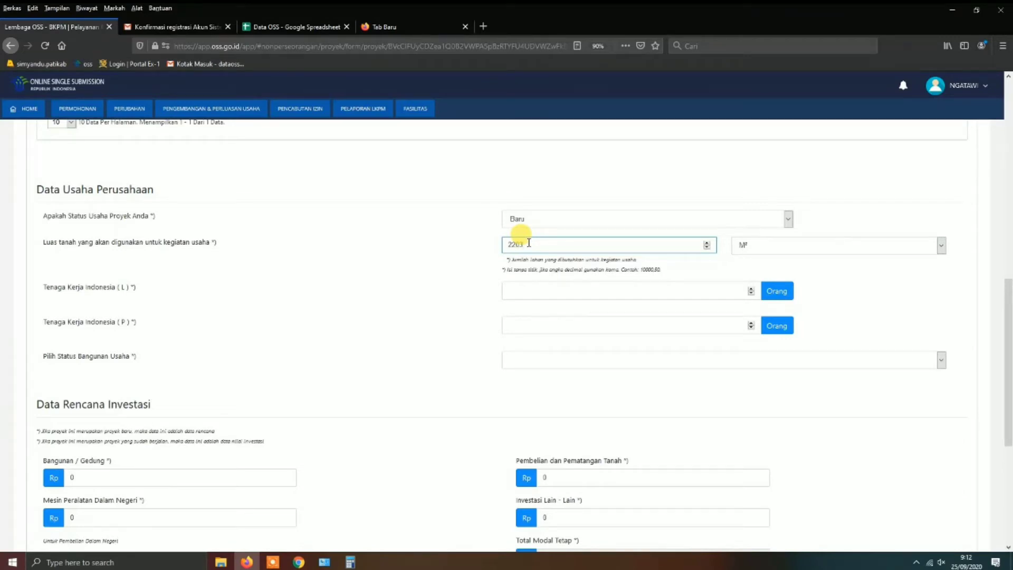
Enter 2 male and 2 female workers and choose Bukan Sewa as building status.
click(524, 292)
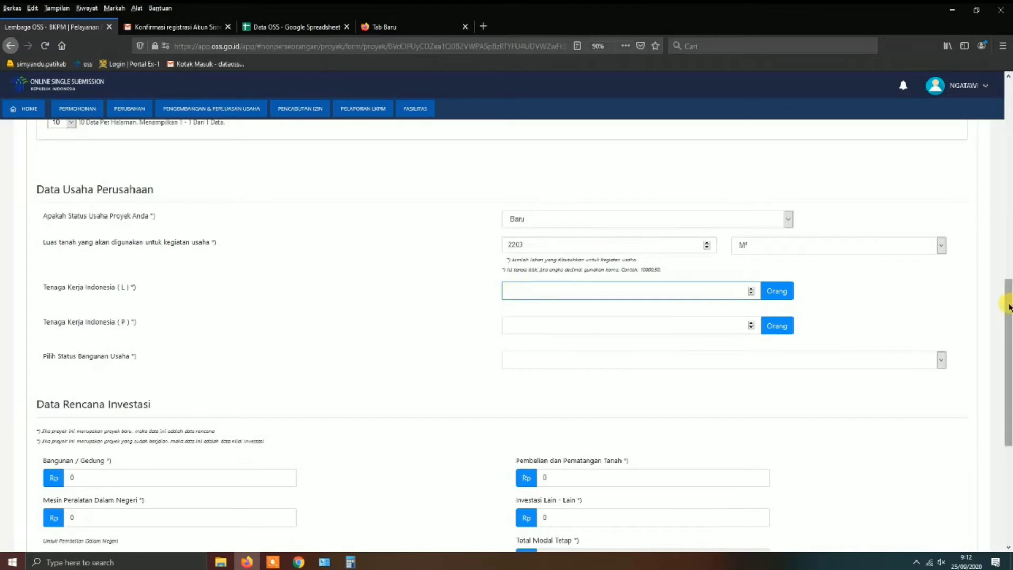
scroll(1007, 312, down, 1)
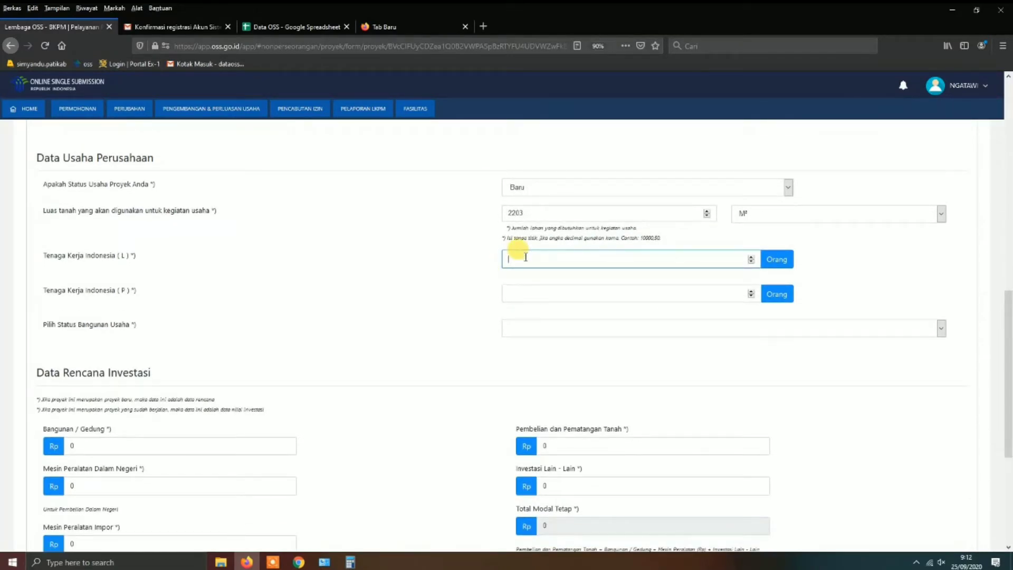
click(514, 293)
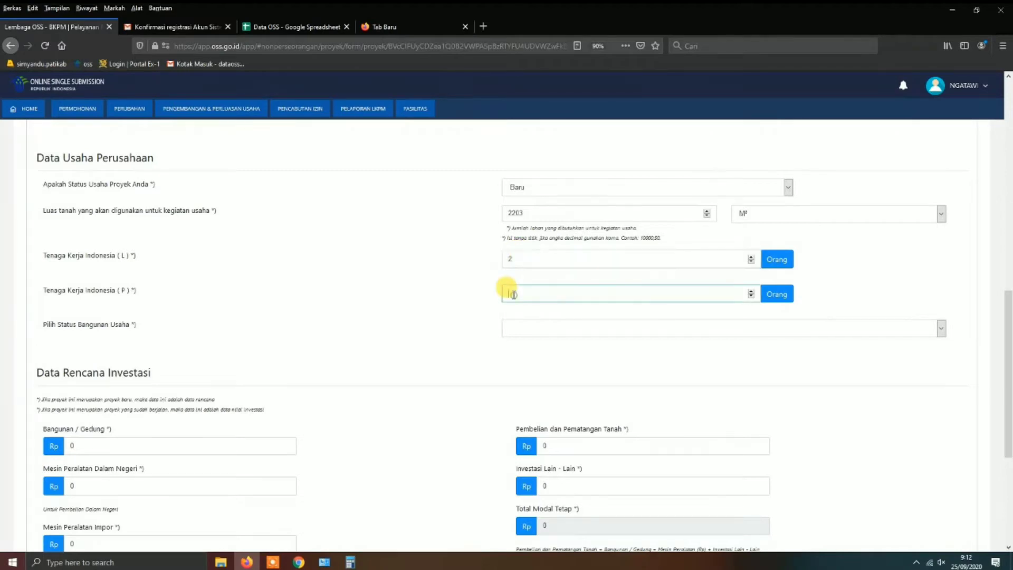
text(2)
click(526, 330)
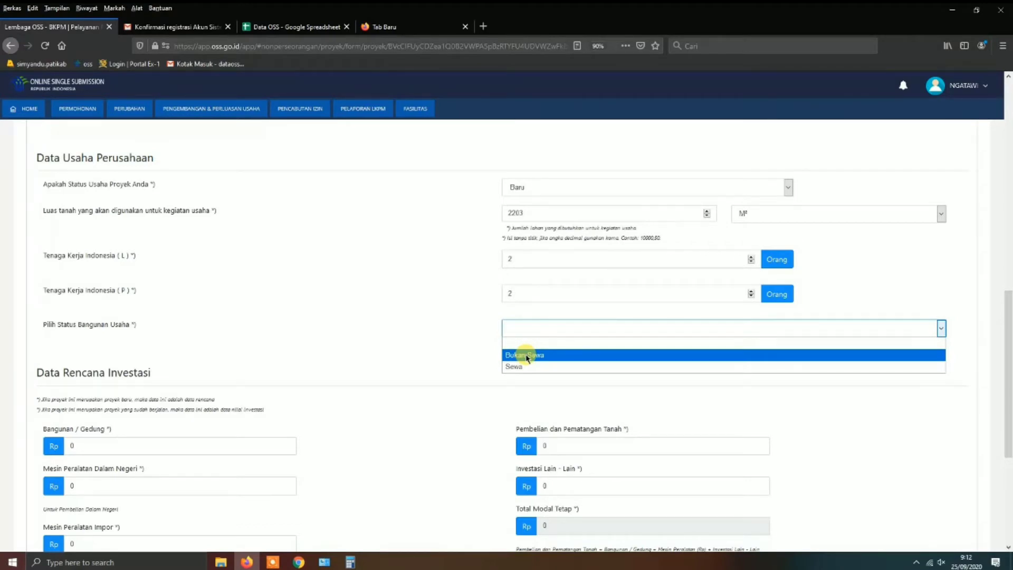
click(526, 356)
drag(1009, 344, 1009, 405)
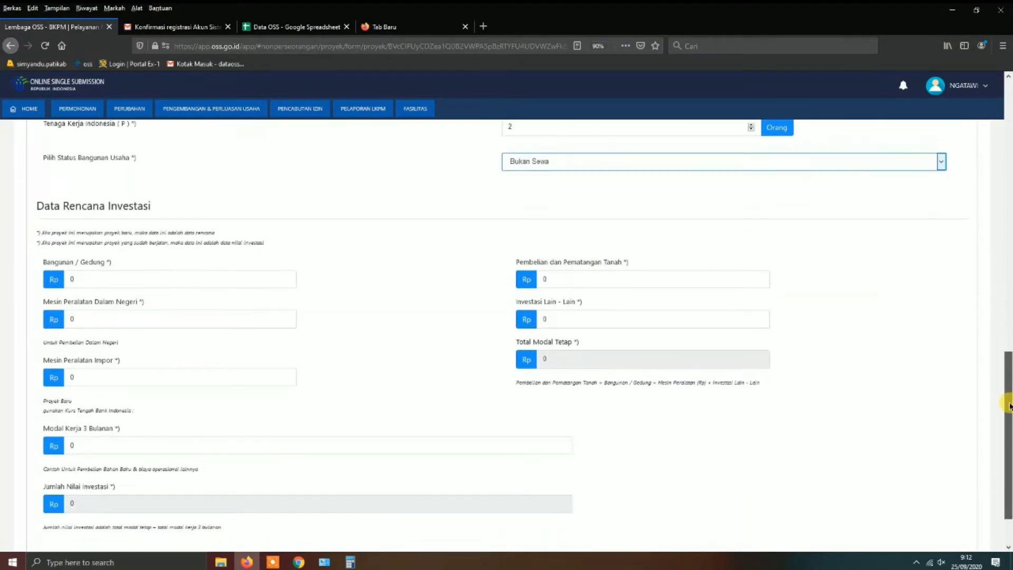
Enter 100.000.000 working capital and 500.000.000 land purchase, totalling 1.000.000.000 investment.
click(109, 272)
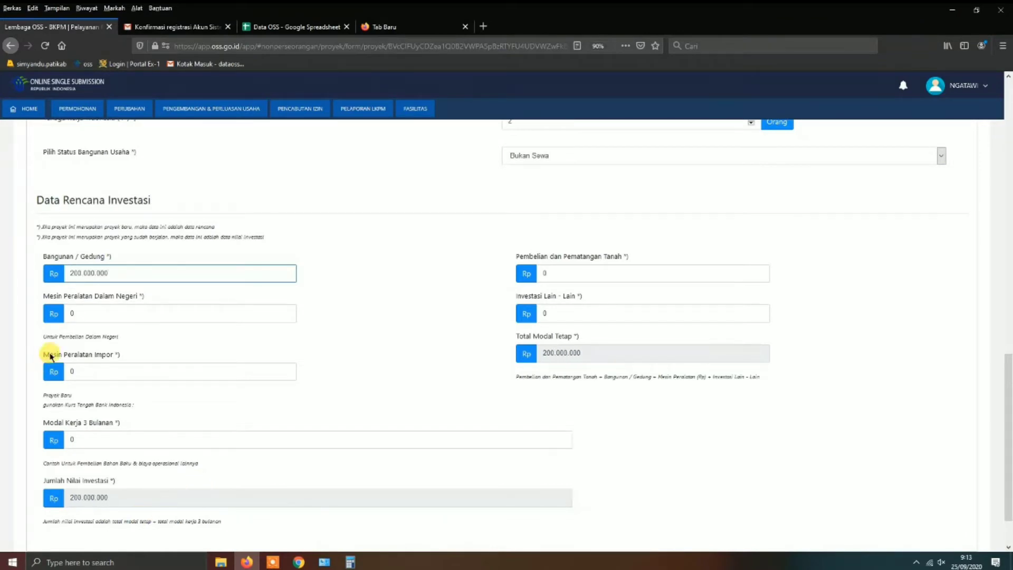
click(72, 313)
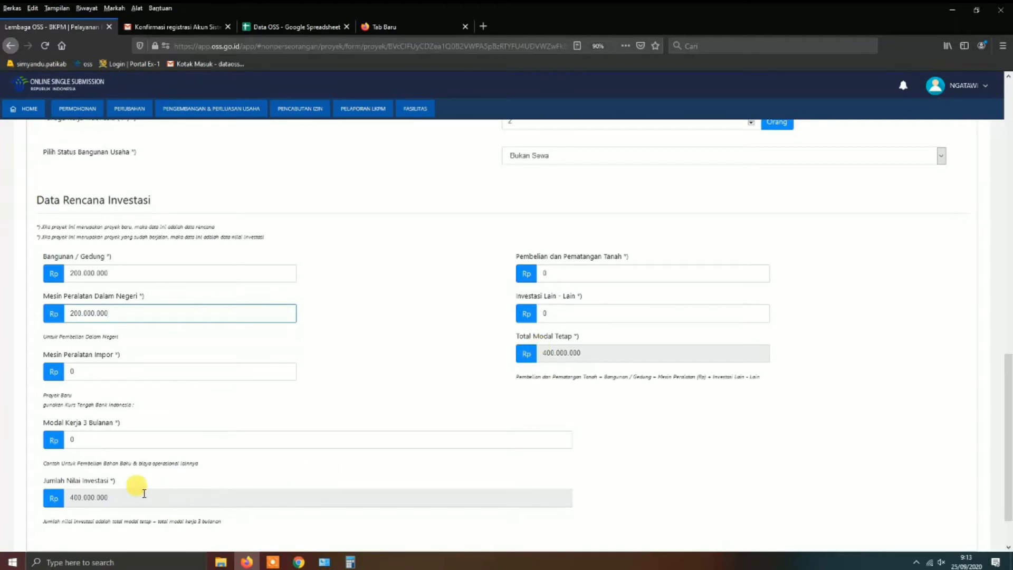
click(93, 438)
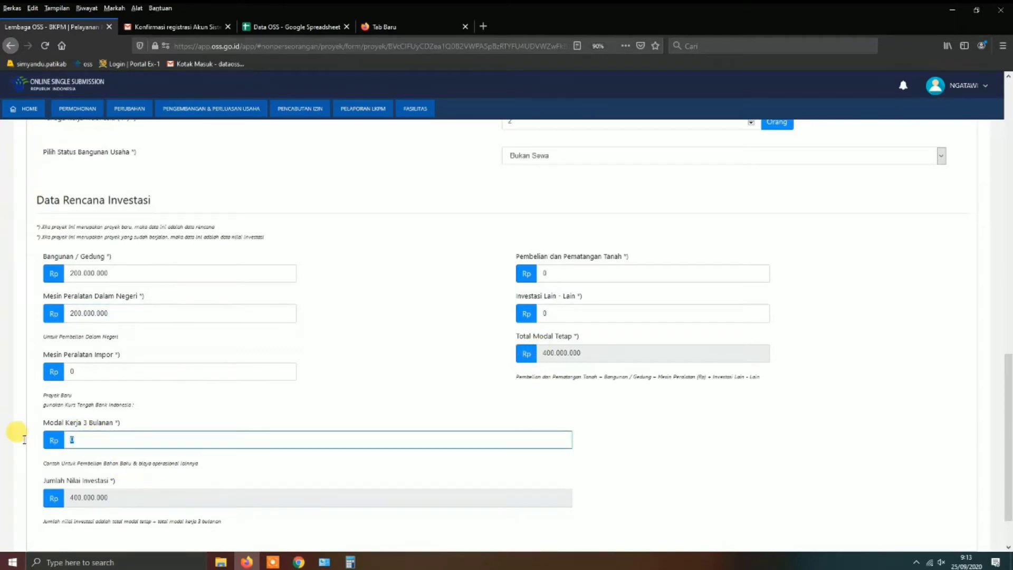
text(100.000.000)
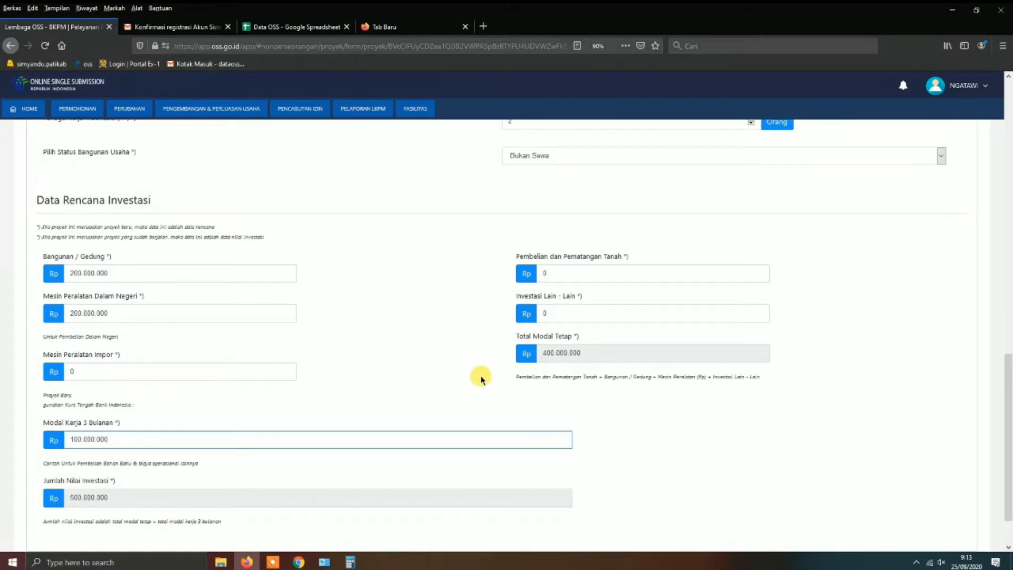
click(516, 314)
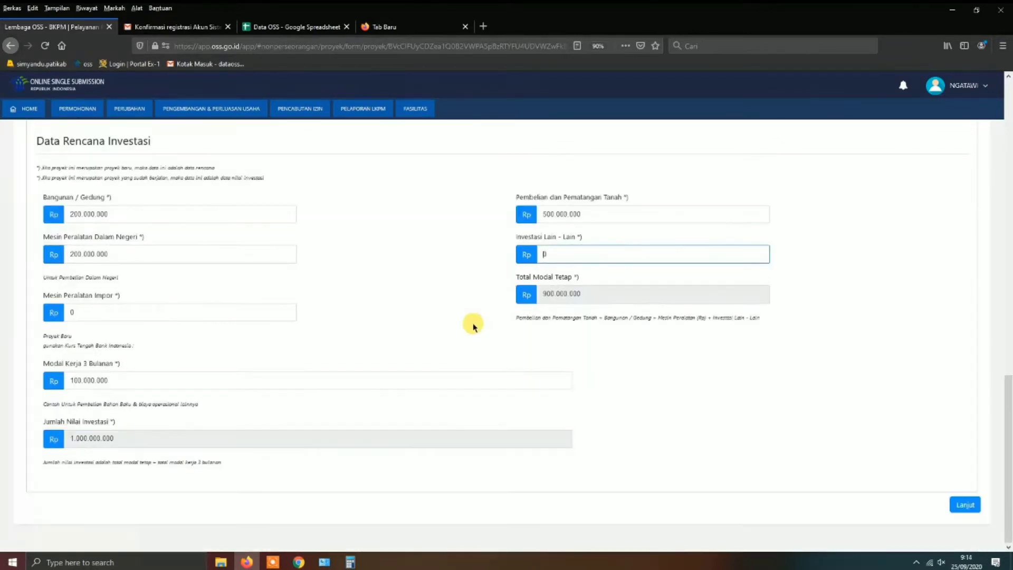
Submit and confirm the project data to advance to step 2, Data Lokasi.
click(965, 505)
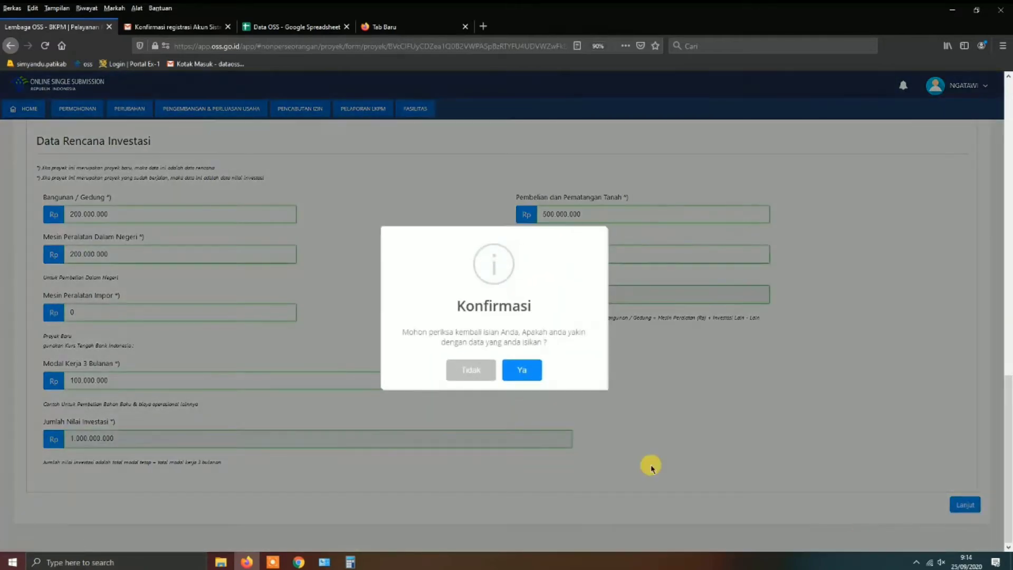
click(528, 374)
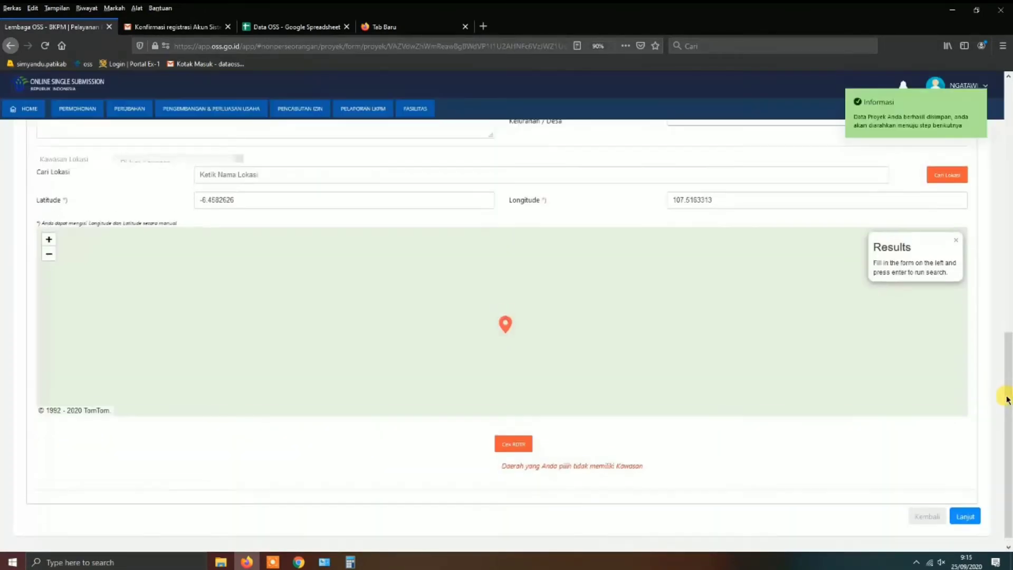
drag(1006, 396, 1007, 141)
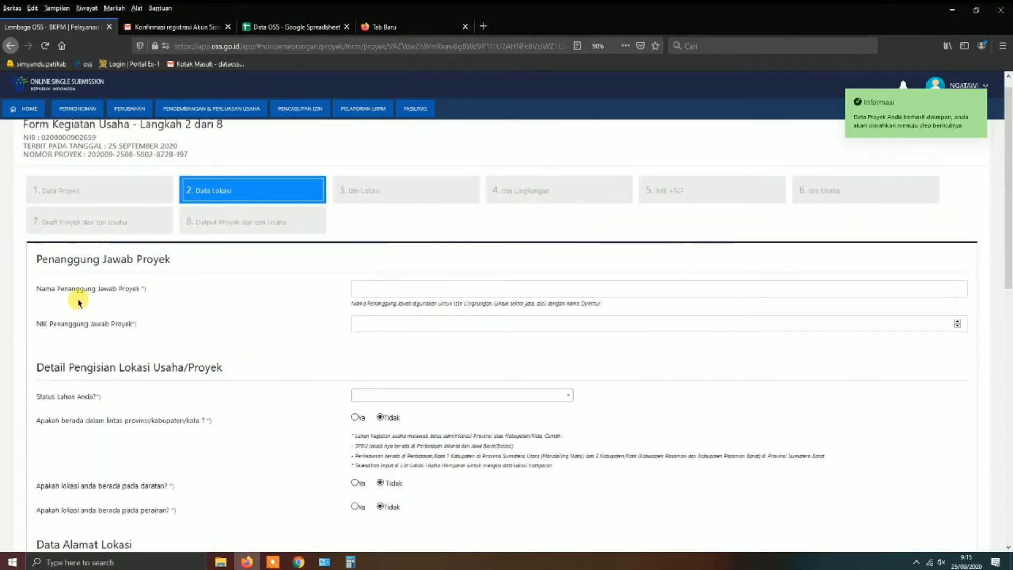
Enter the project manager's name and ID number, and set land status to Bukan Sewa.
click(361, 289)
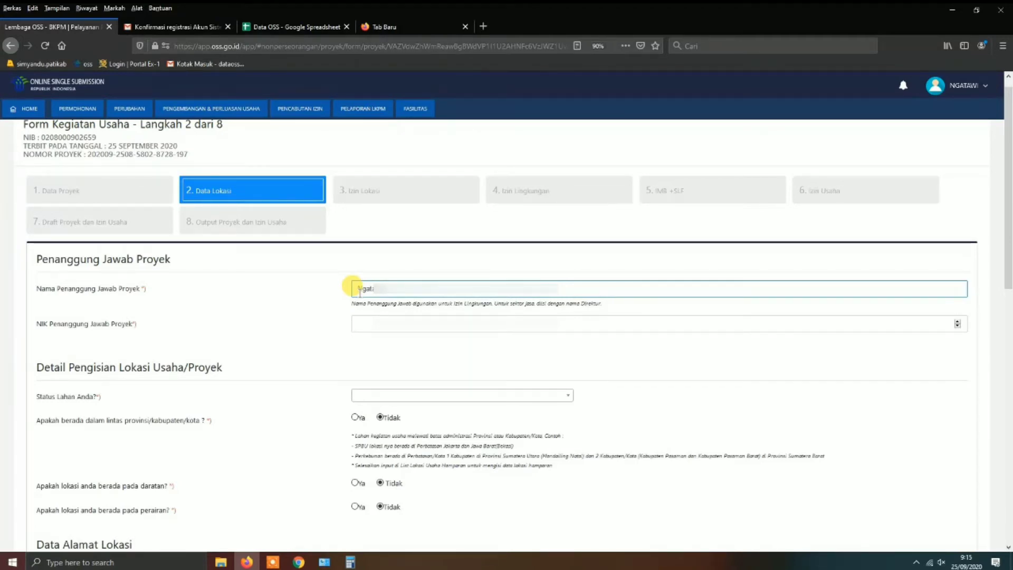
click(378, 323)
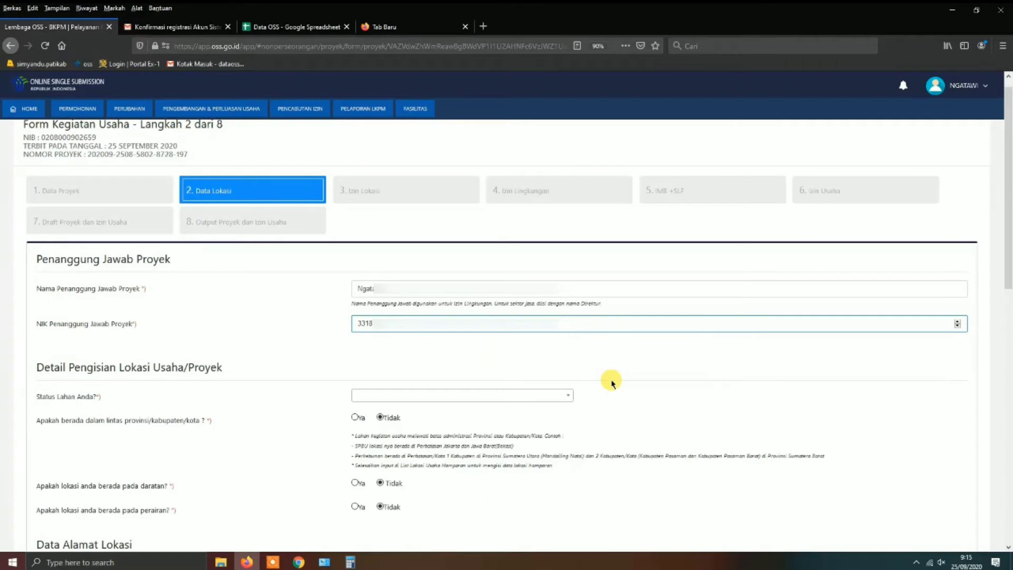
click(422, 395)
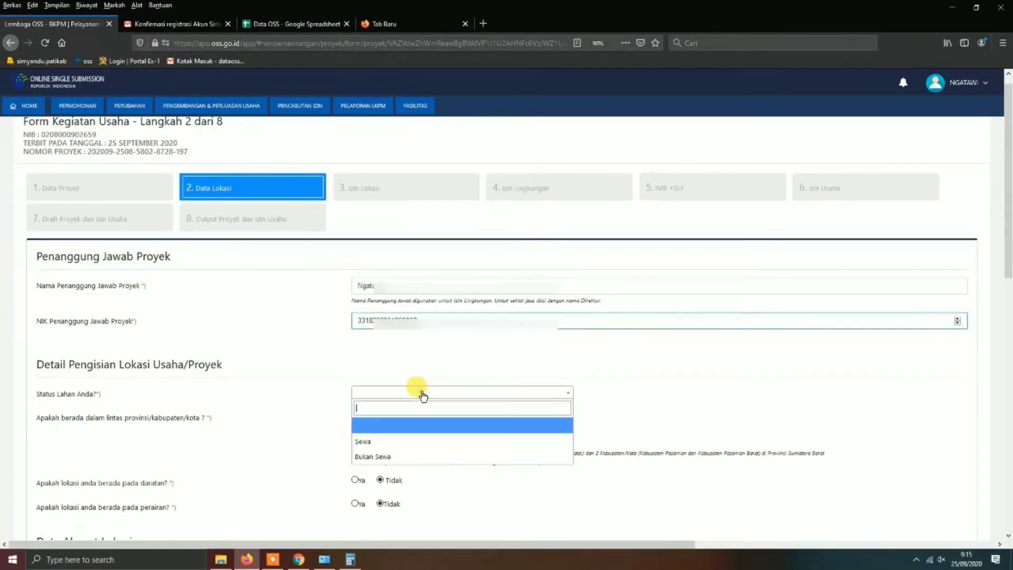
click(373, 457)
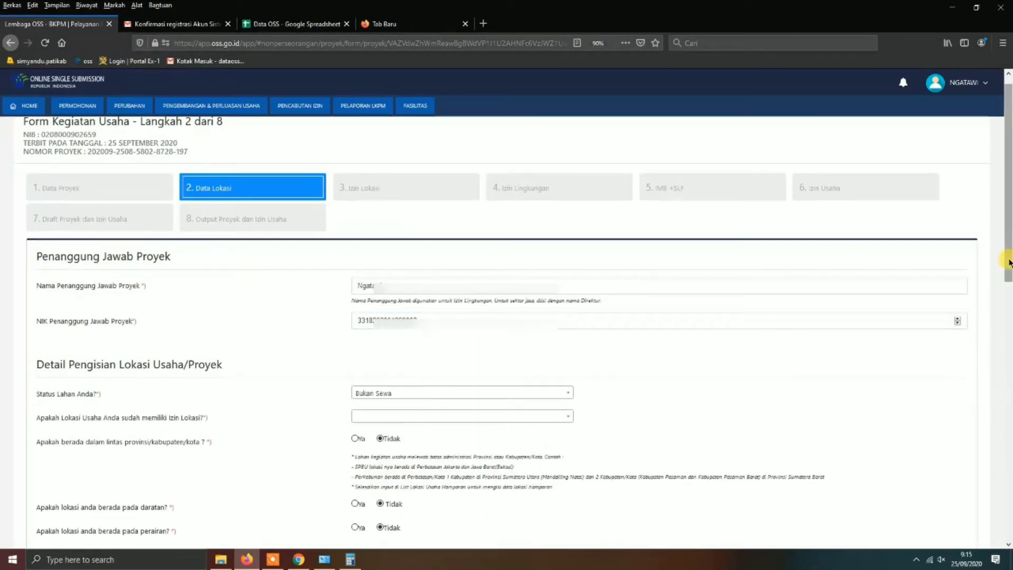
Answer Tidak for location permit and mark the location as Daratan (on land).
scroll(414, 224, down, 5)
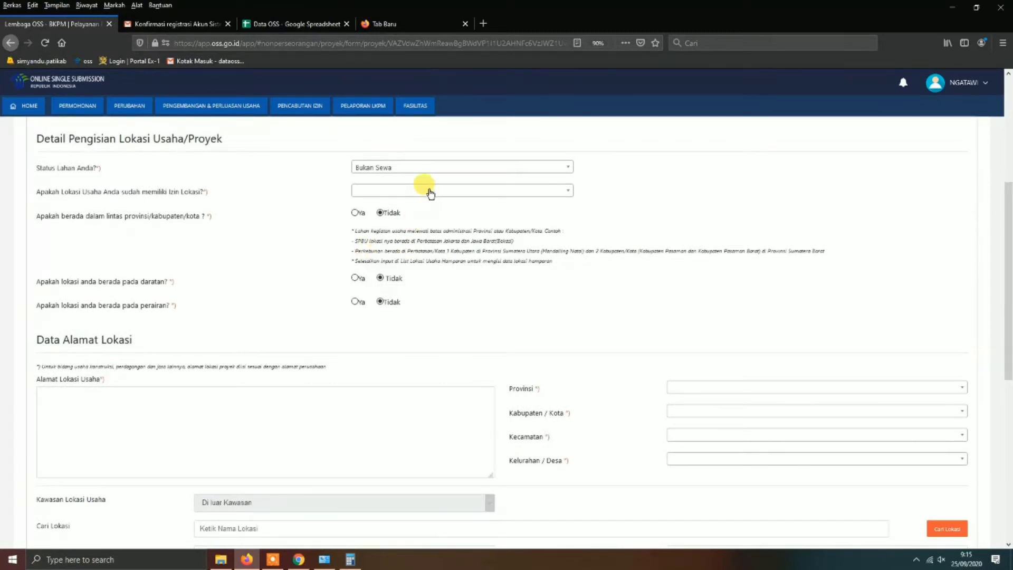
click(430, 191)
click(366, 227)
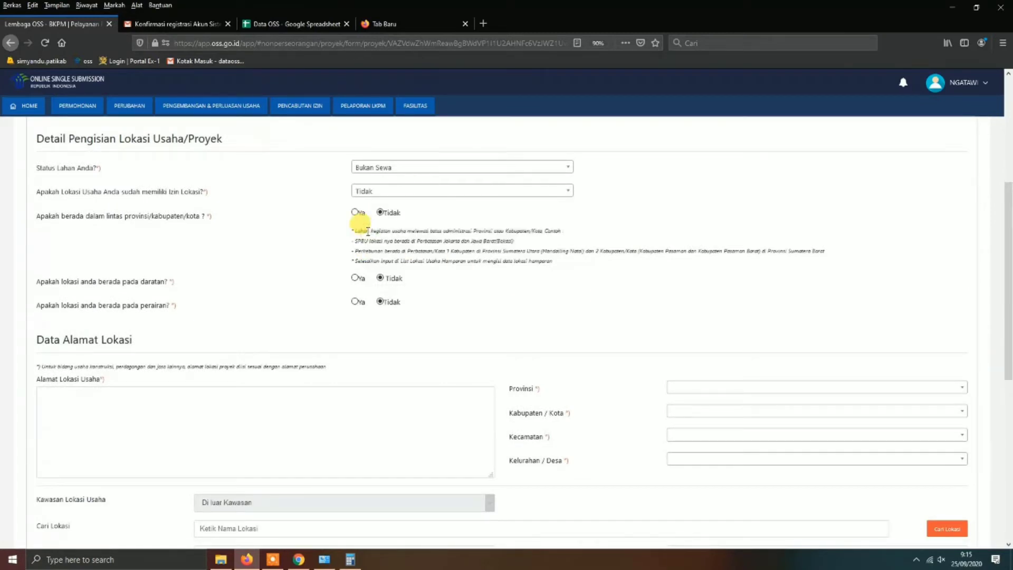
click(355, 278)
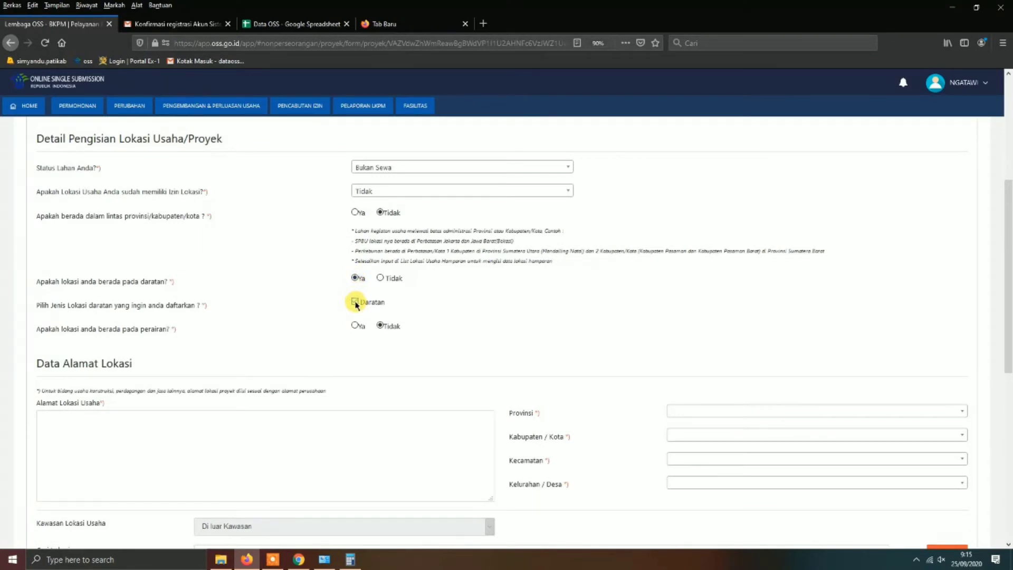
click(201, 425)
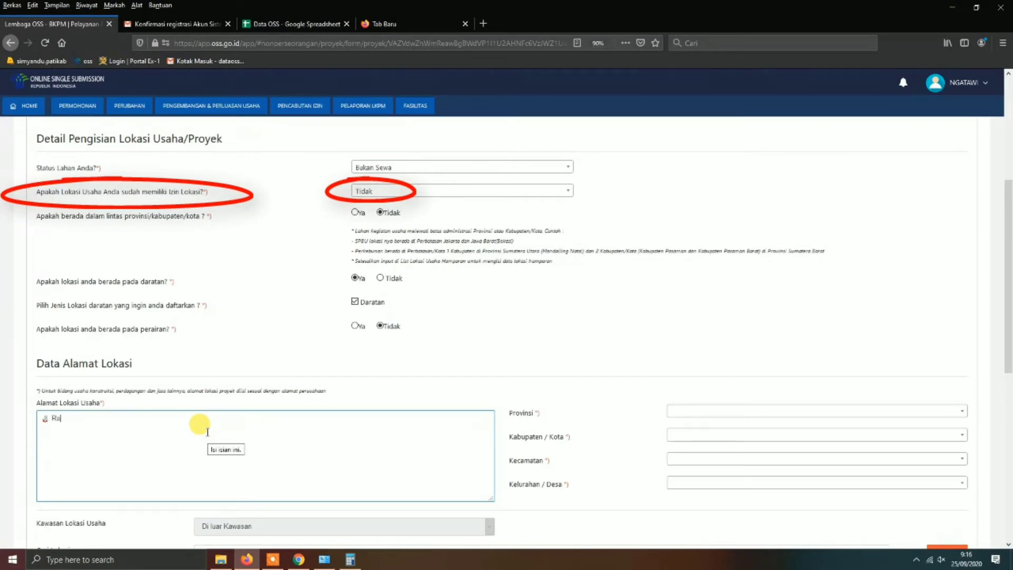
Enter the business location street address, ending with RT 005 and the RW number.
text(ya Tayu - Jepara KM. 17)
click(670, 412)
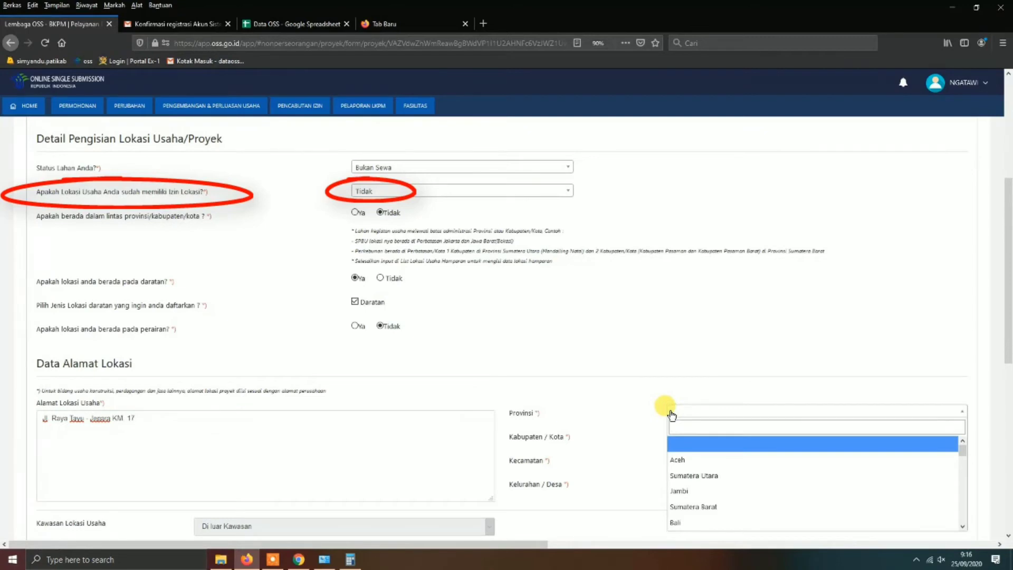
click(232, 421)
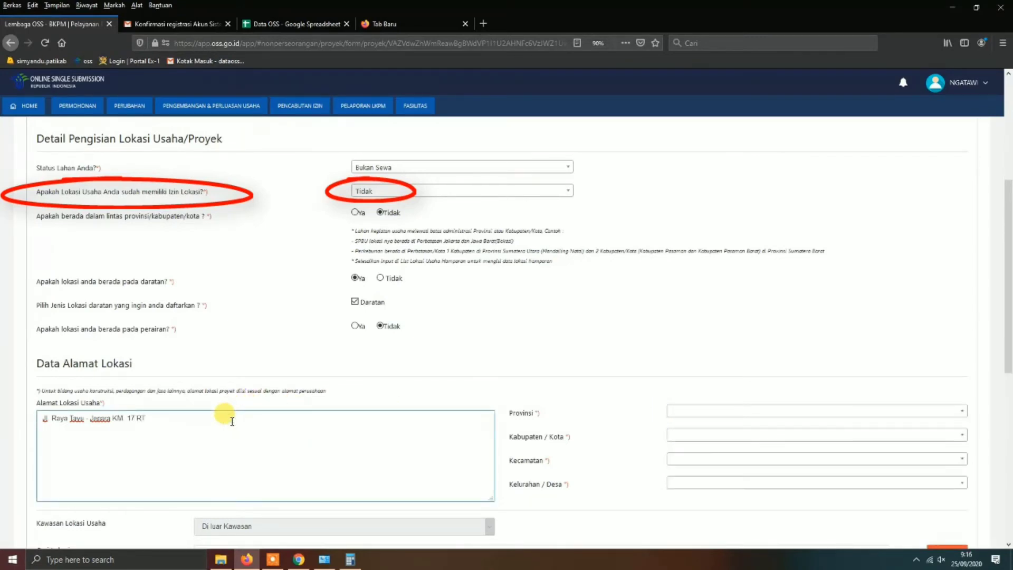
text(RT )
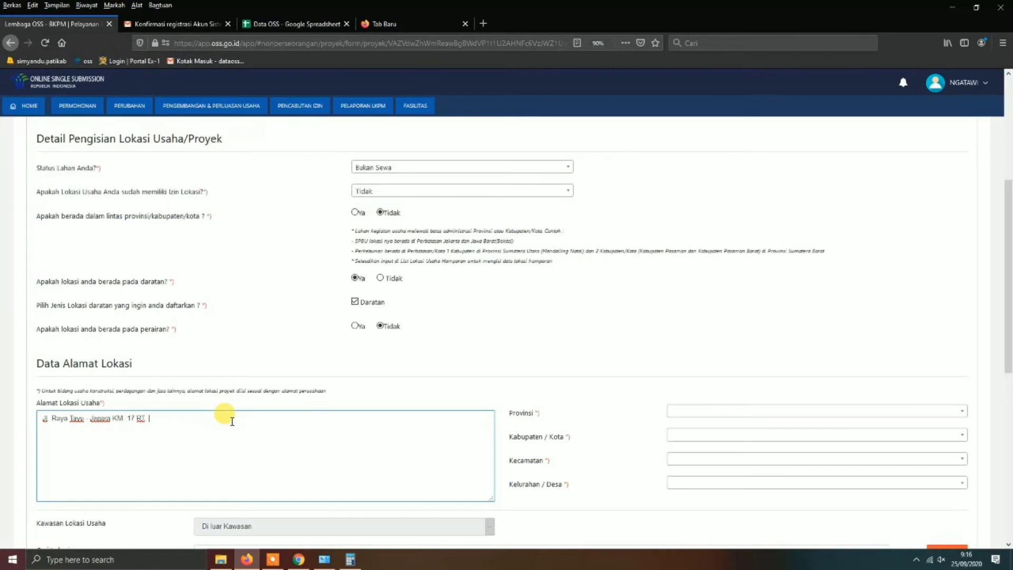
text(005 RW 003)
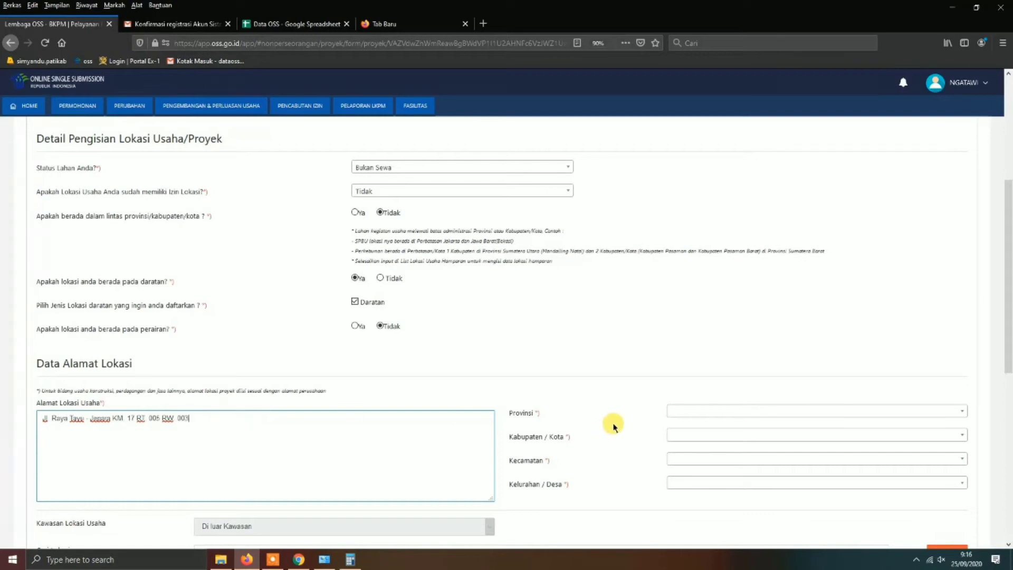
click(686, 411)
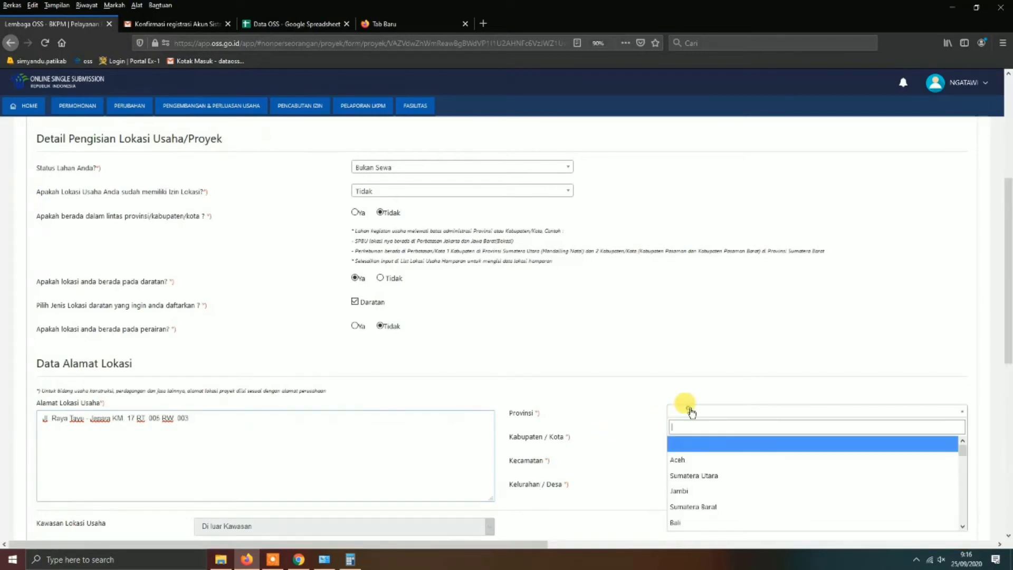
text(jawa)
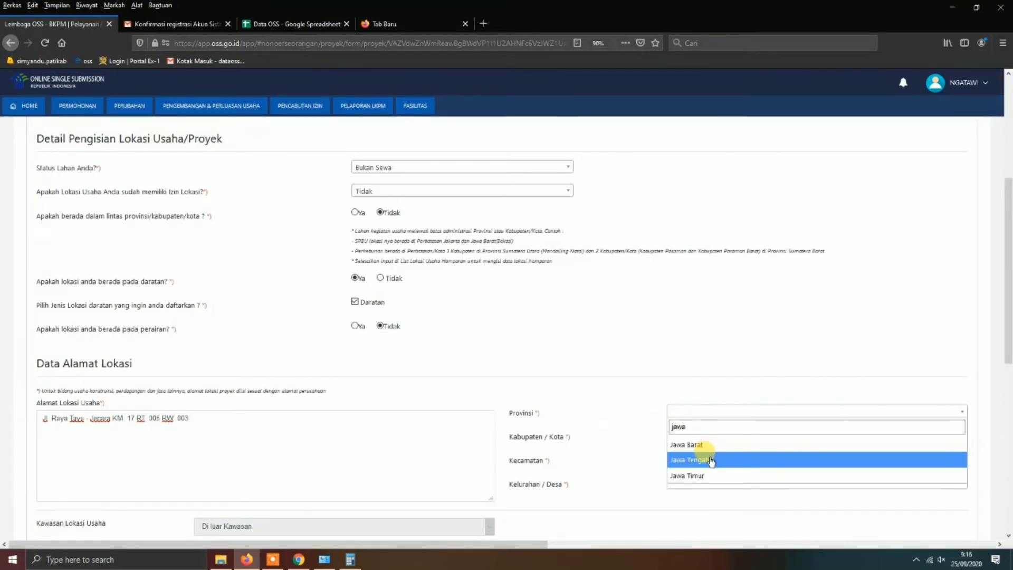
click(707, 457)
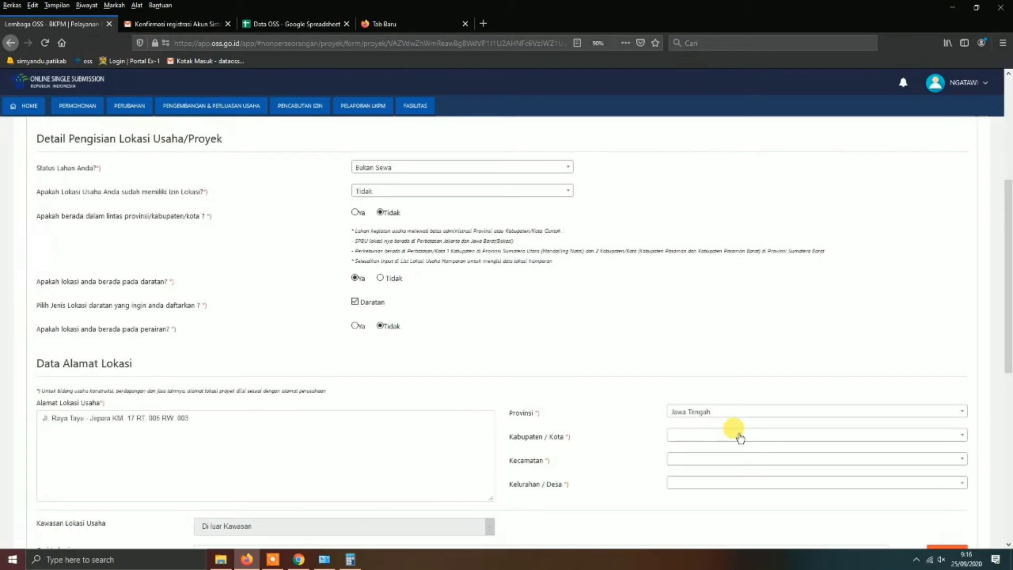
click(740, 435)
text(pati)
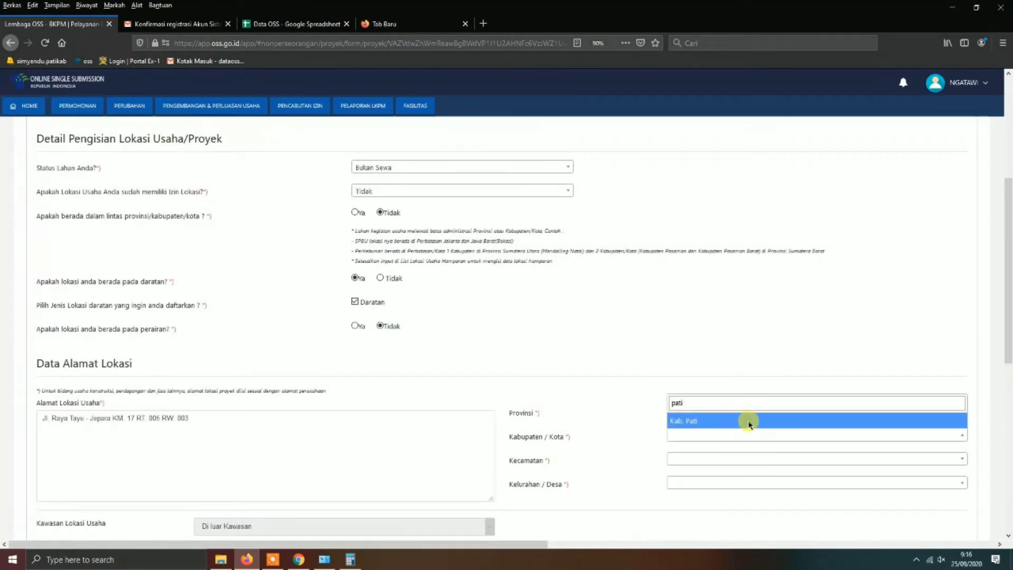
click(747, 421)
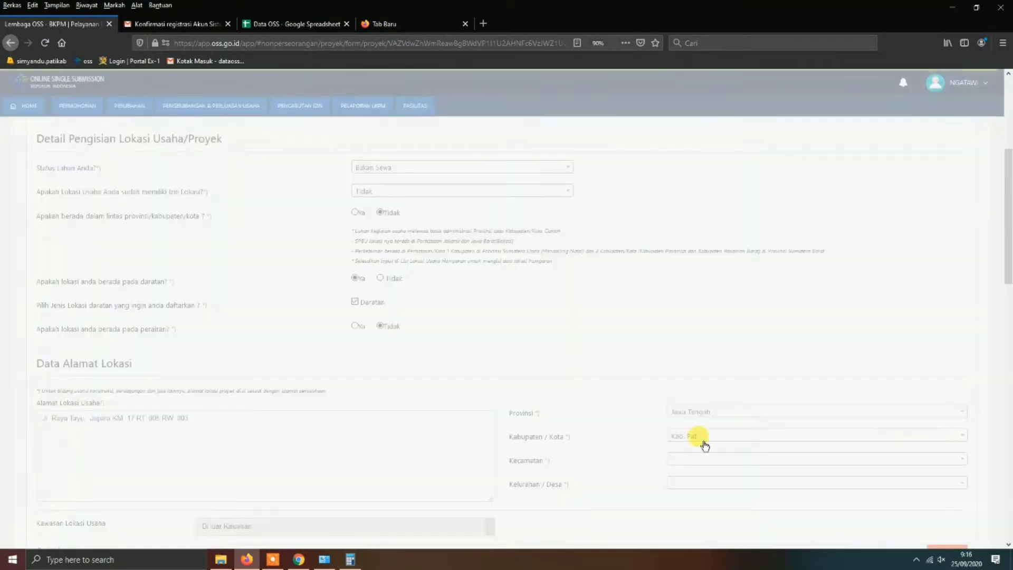
click(680, 460)
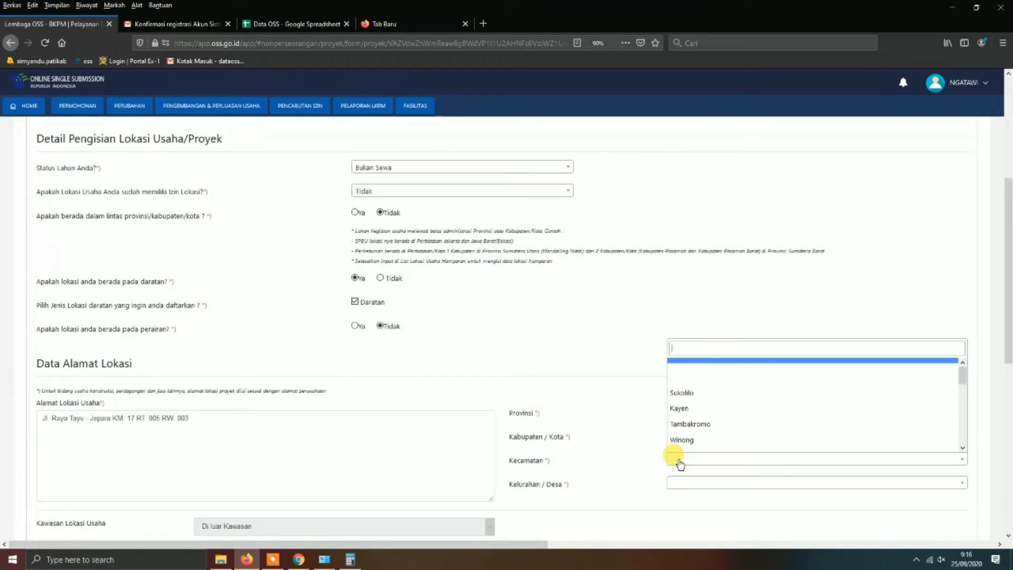
text(clu)
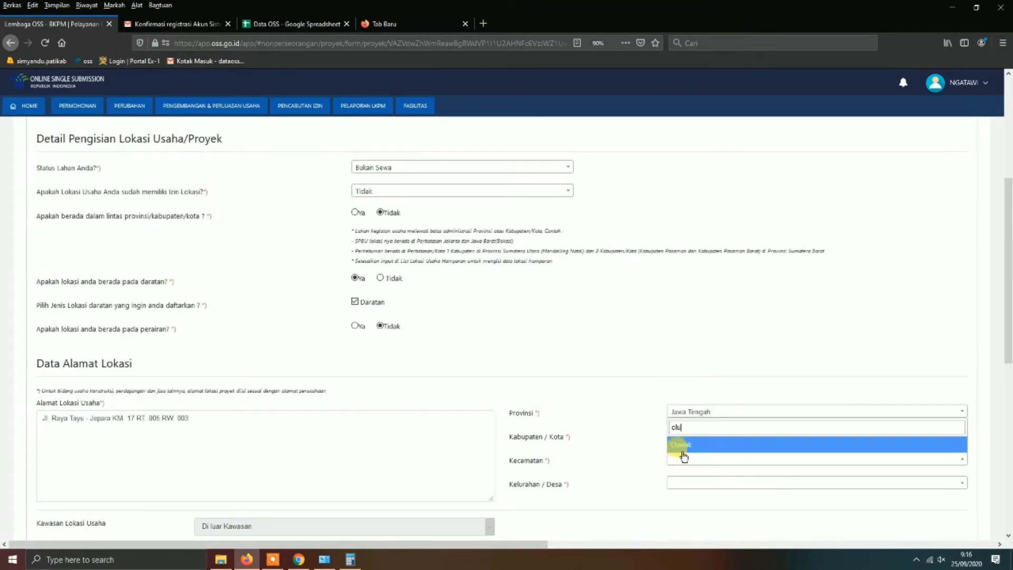
click(685, 446)
click(681, 484)
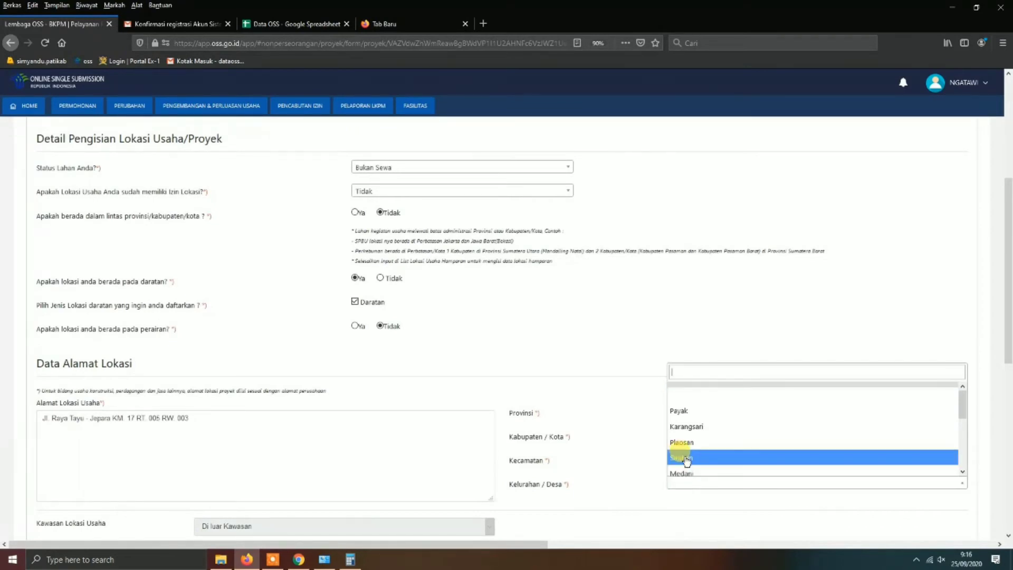
click(682, 457)
drag(1008, 280, 1008, 393)
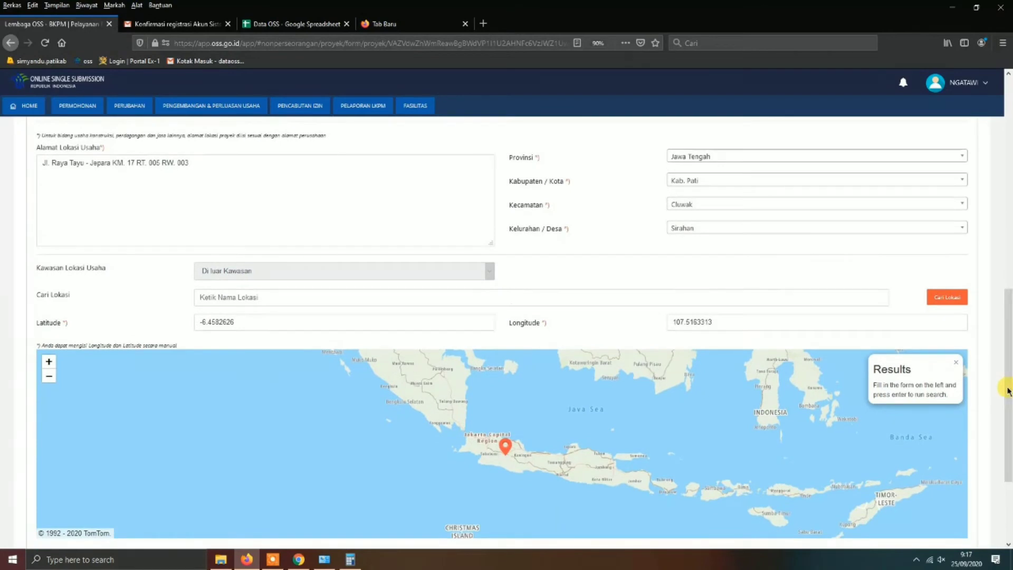
click(224, 299)
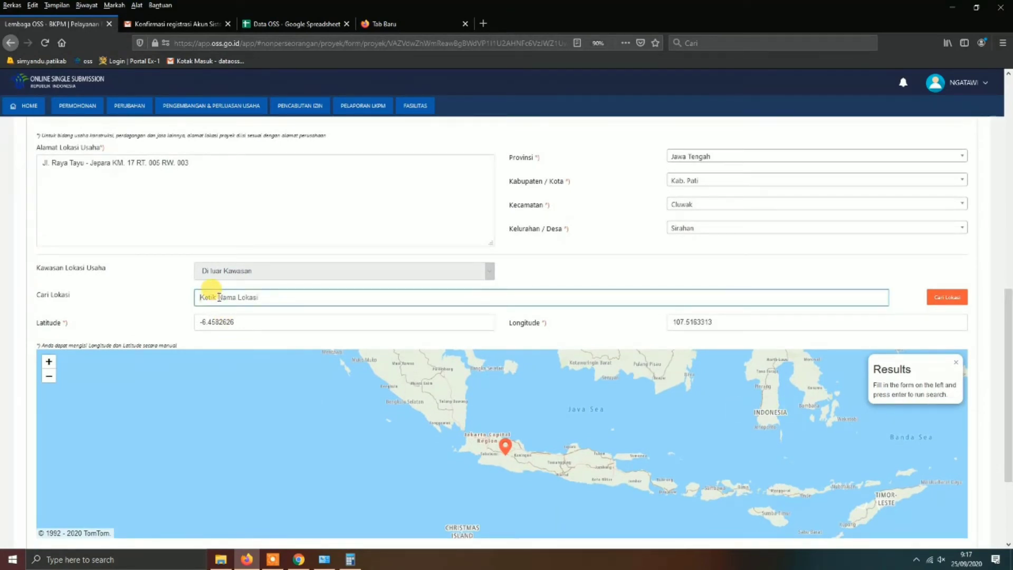
Search 'google map' in the new tab and open Google Maps from the results.
click(406, 29)
click(382, 44)
text(google ma)
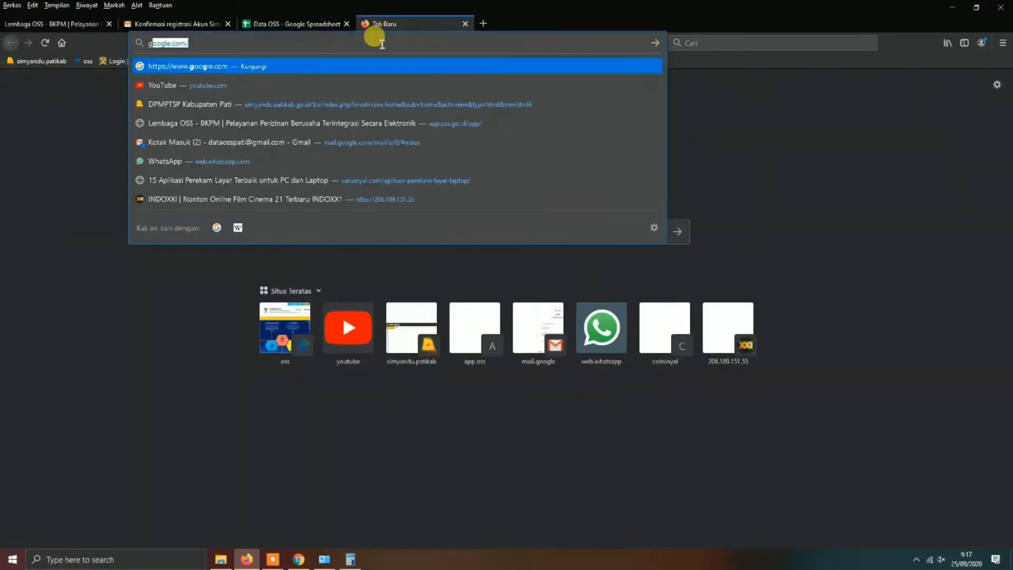
text(p)
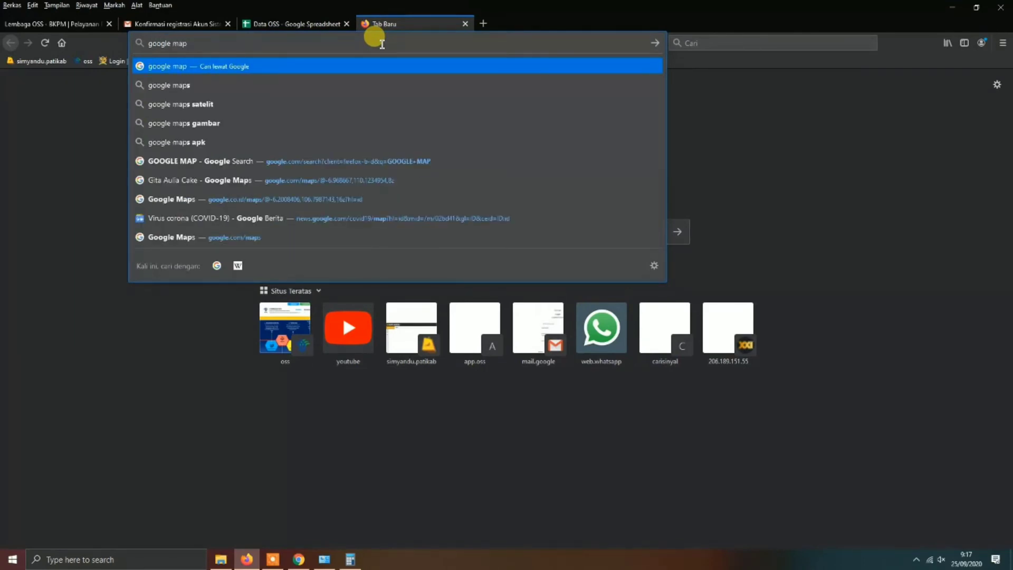
key(Return)
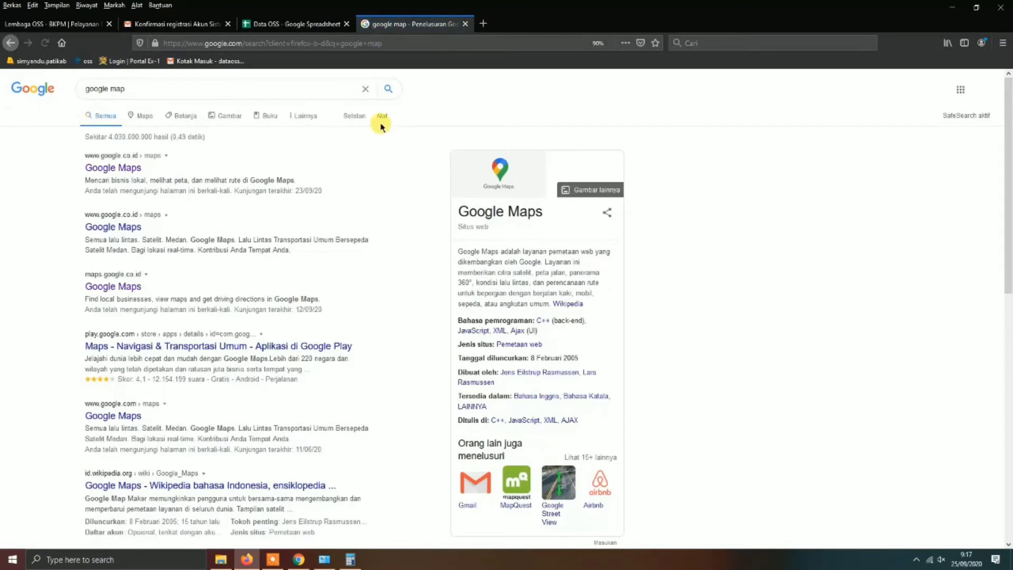
click(122, 175)
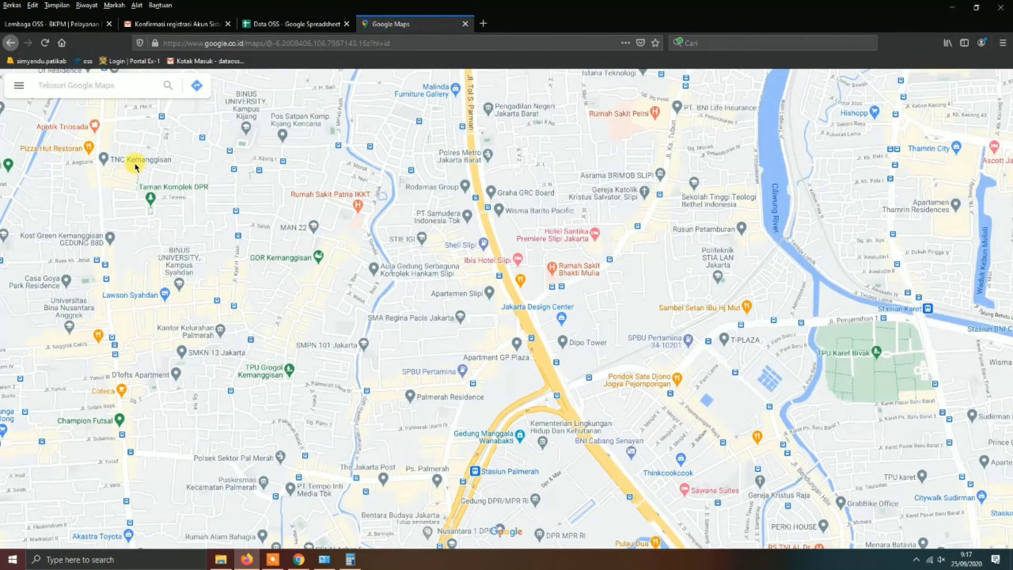
Locate Sirahan, Kabupaten Pati on satellite Google Maps and copy the site coordinates -6.514581, 110.914950.
click(92, 85)
text(ds. sirahan)
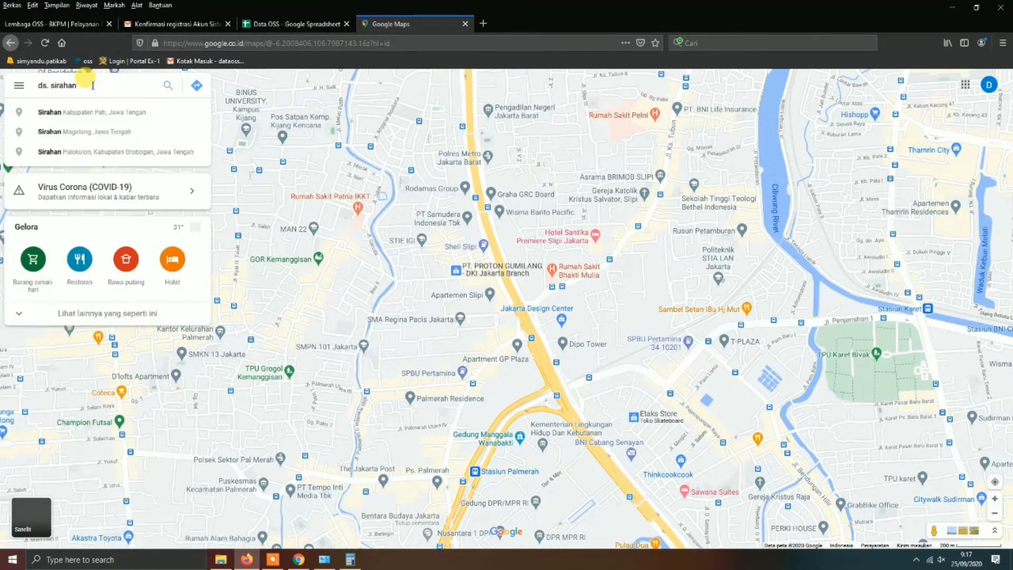
click(92, 115)
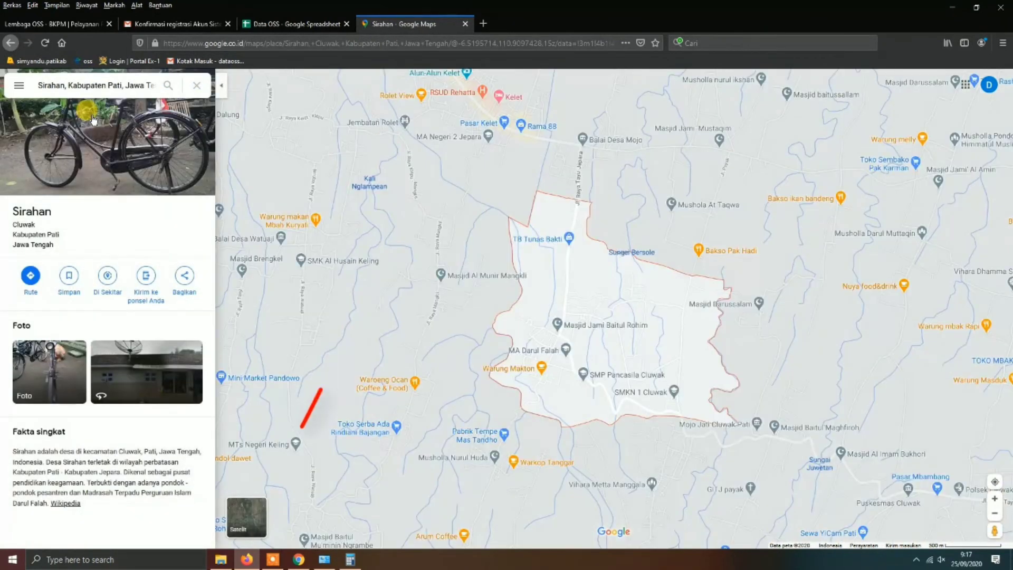
click(248, 529)
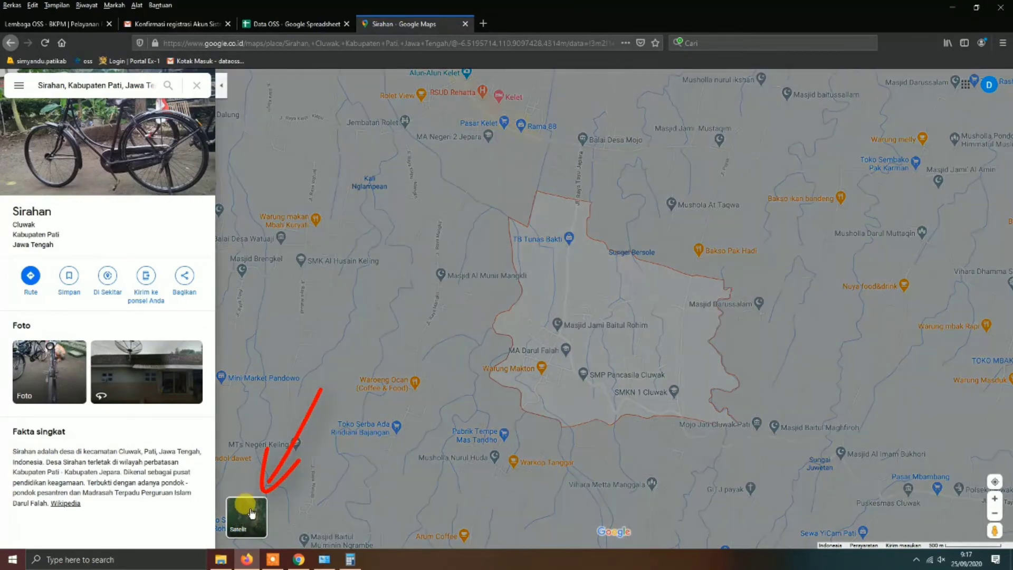
click(503, 432)
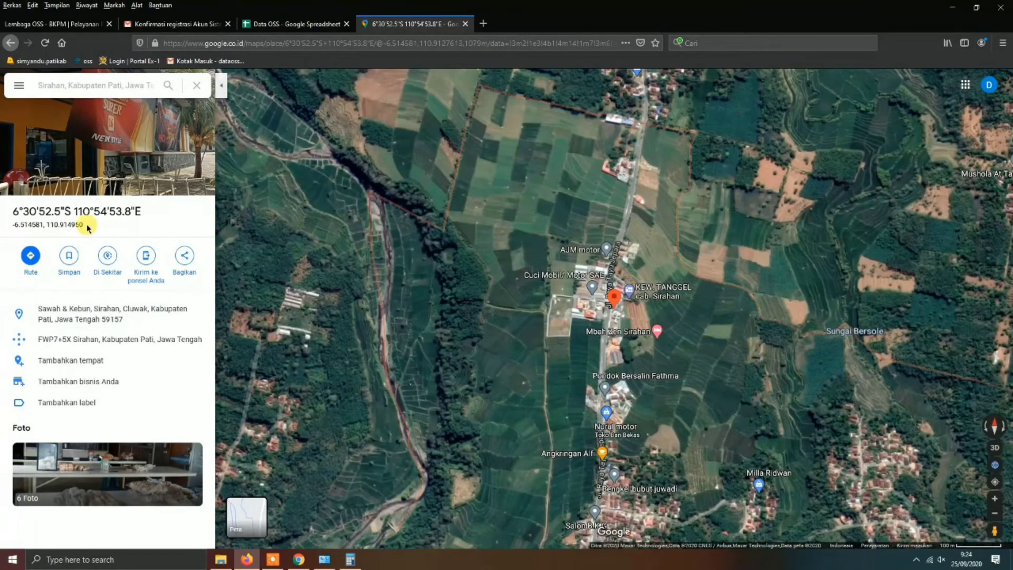
drag(83, 224, 9, 232)
key(ctrl+c)
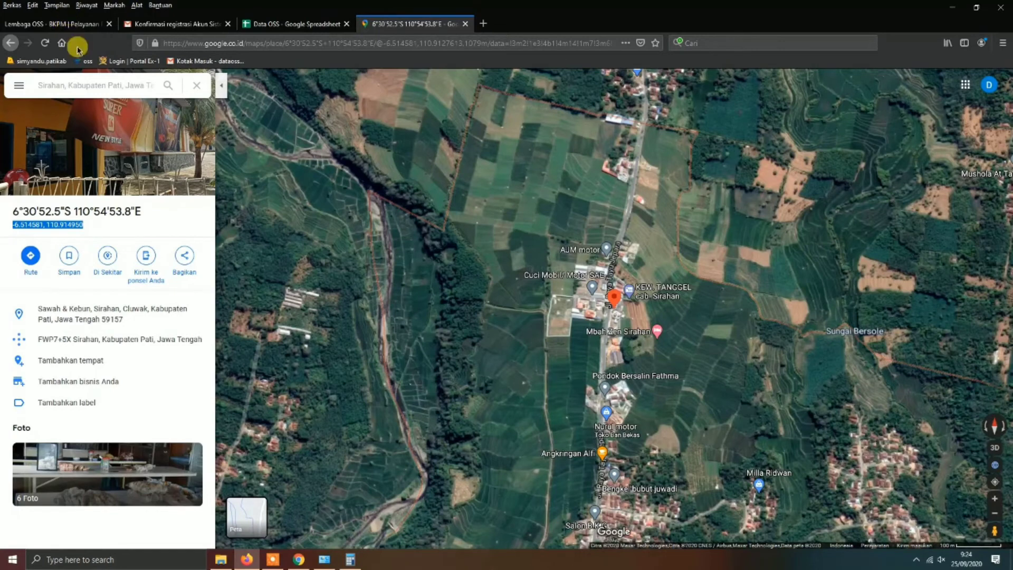
click(74, 23)
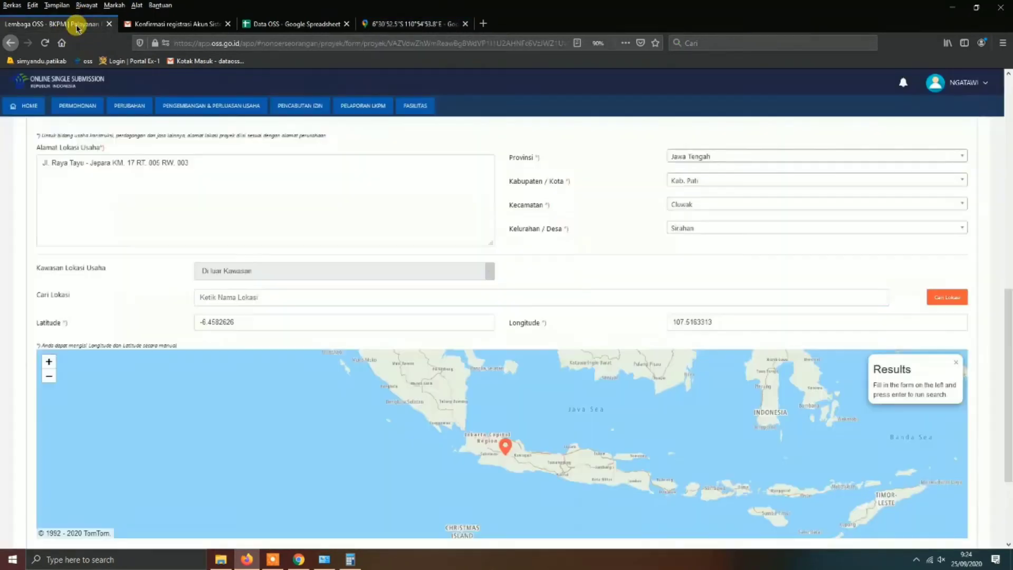
Search the pasted coordinates in Cari Lokasi and place the map pin beside Jalan Pati - Keling.
click(221, 296)
key(ctrl+v)
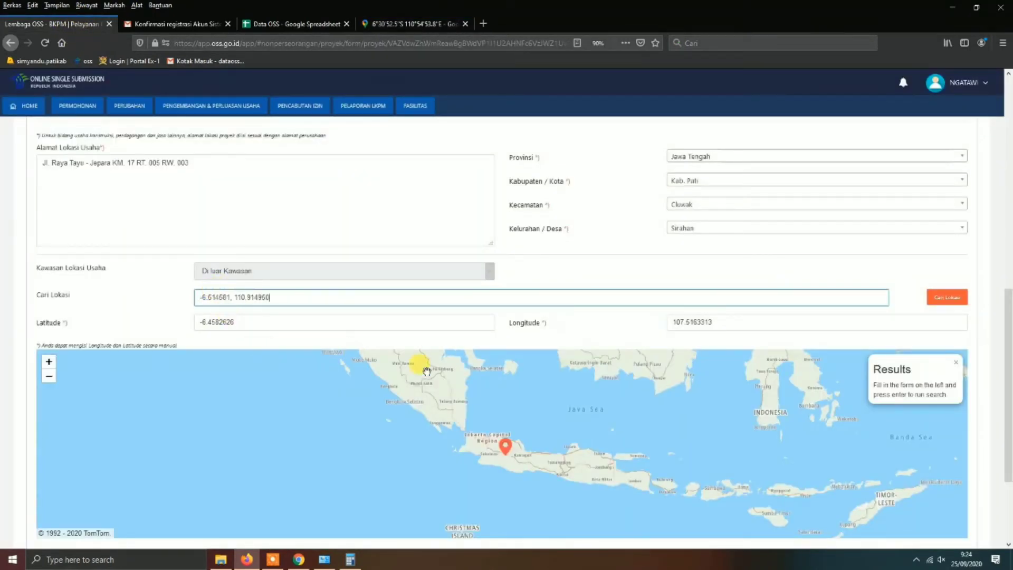
click(948, 298)
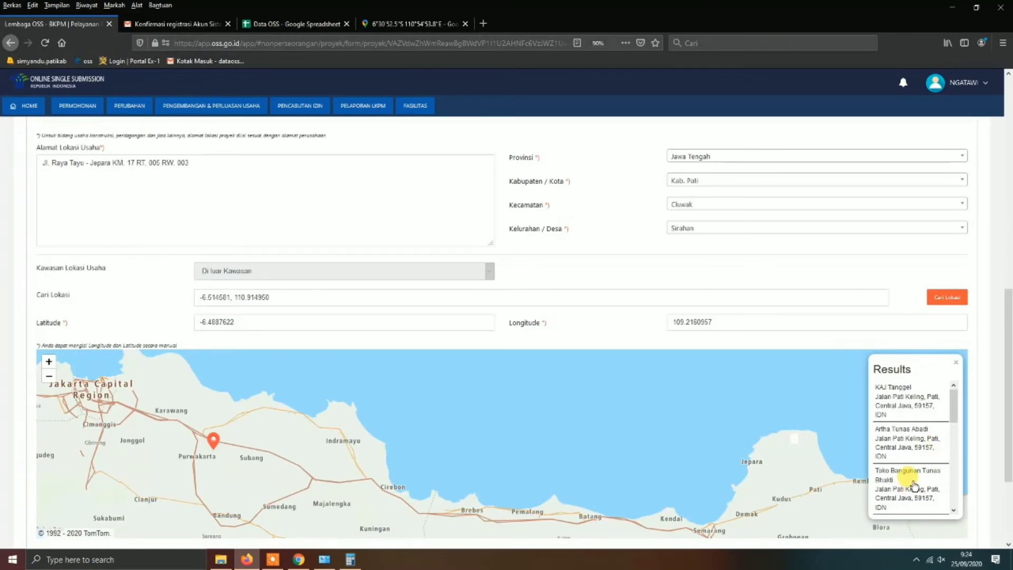
drag(954, 405, 952, 415)
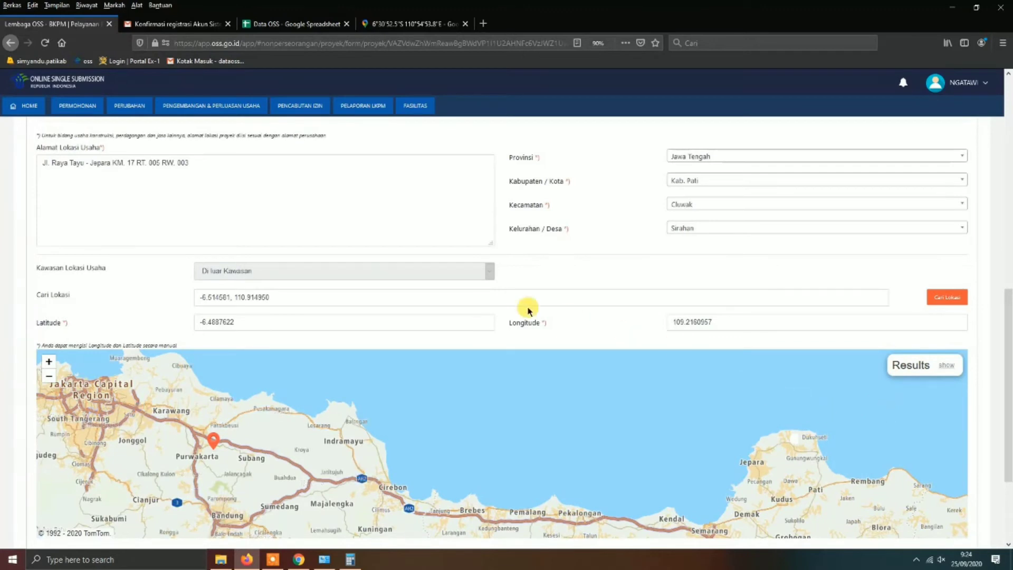
click(947, 297)
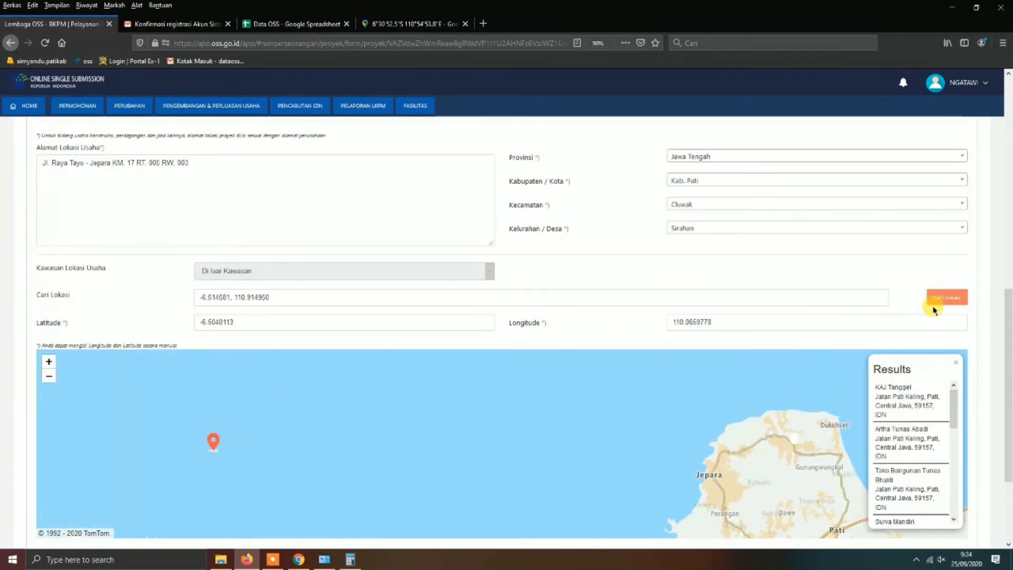
mouse_move(954, 408)
mouse_down()
mouse_move(955, 437)
mouse_move(952, 413)
mouse_up()
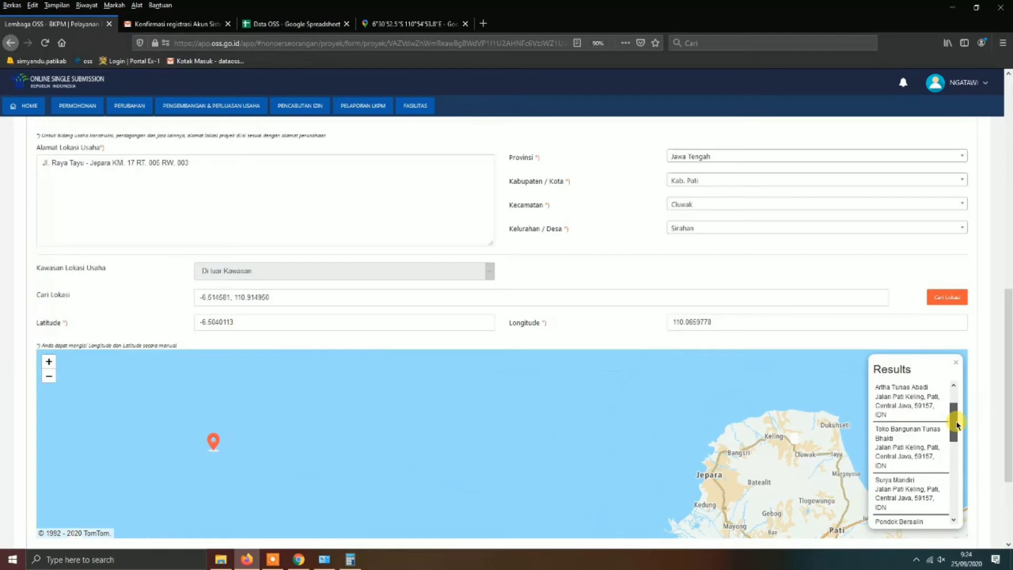
click(896, 427)
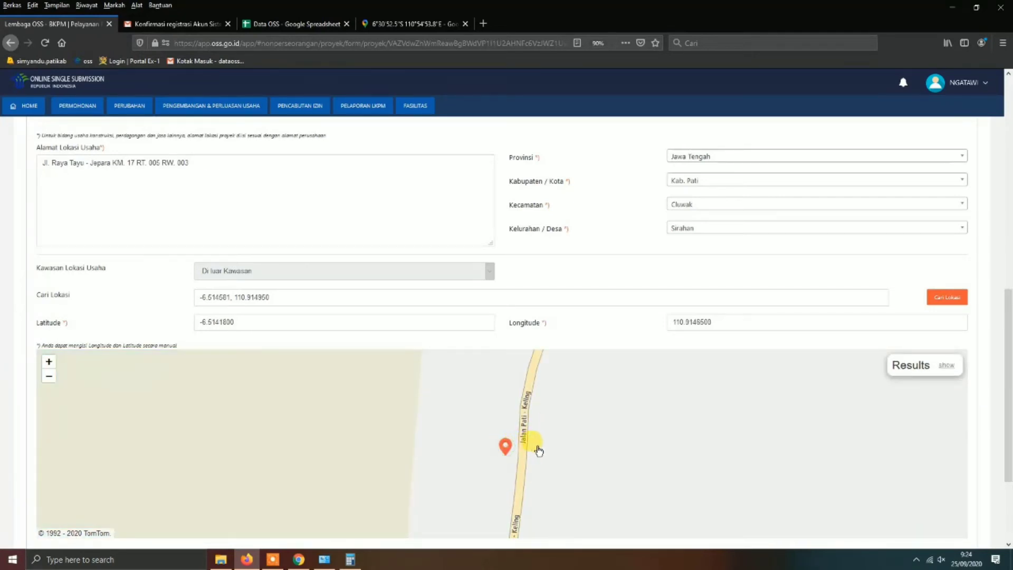
click(504, 452)
mouse_move(505, 449)
mouse_down()
mouse_move(545, 452)
mouse_move(533, 450)
mouse_up()
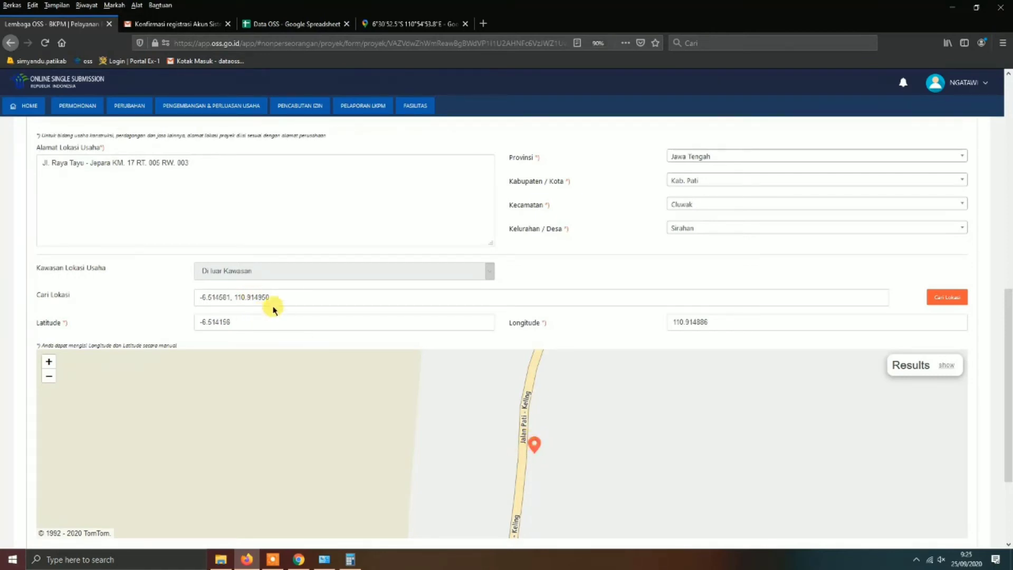
Enter latitude -6.514581 and longitude 110.914950 in the Latitude and Longitude fields.
click(206, 323)
key(ctrl+a)
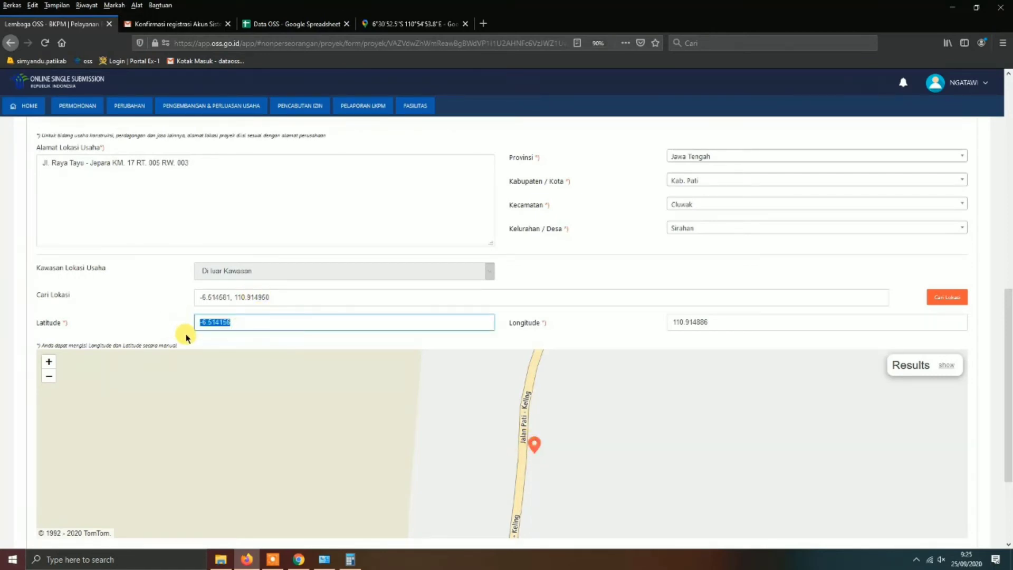
text(-6.514581, 110.914950)
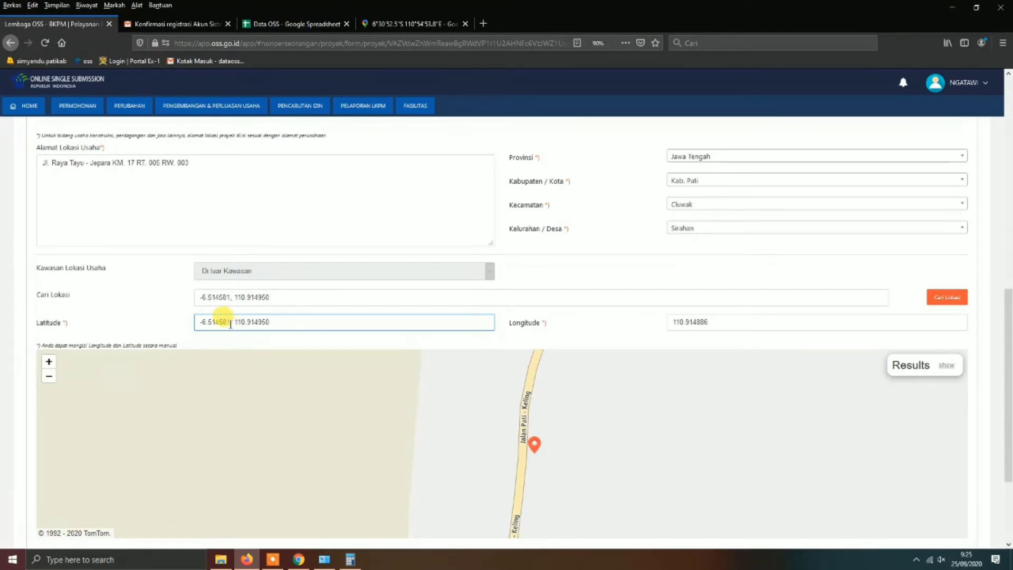
drag(231, 324, 248, 352)
key(BackSpace)
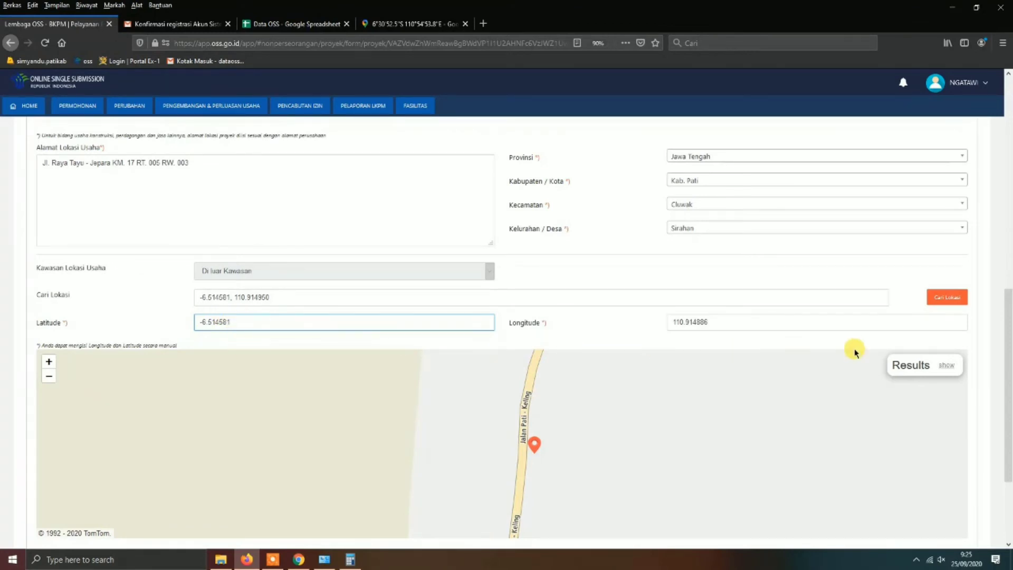
click(748, 319)
key(ctrl+a)
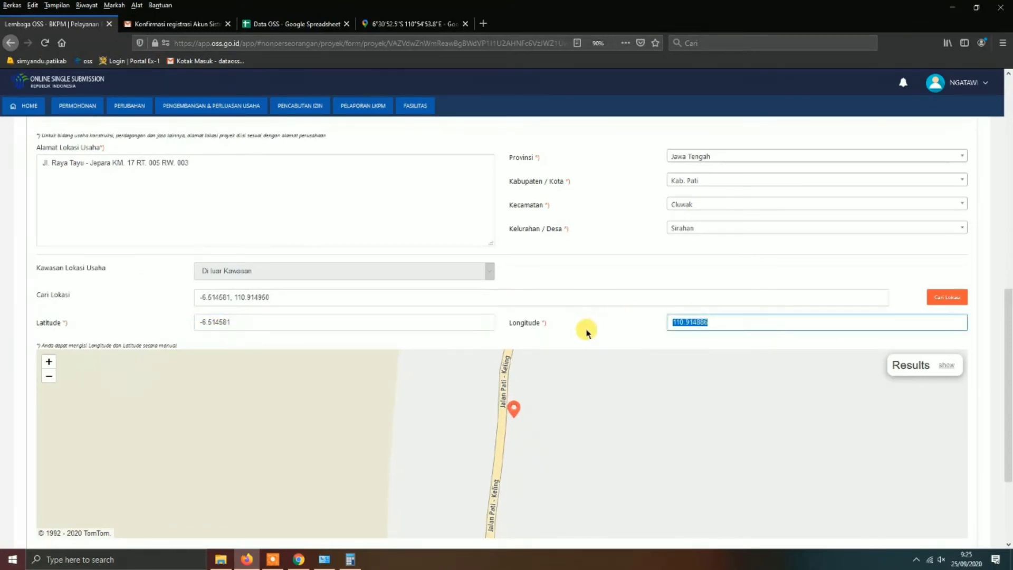
text(-6.514581, 110.914950)
drag(708, 323, 597, 323)
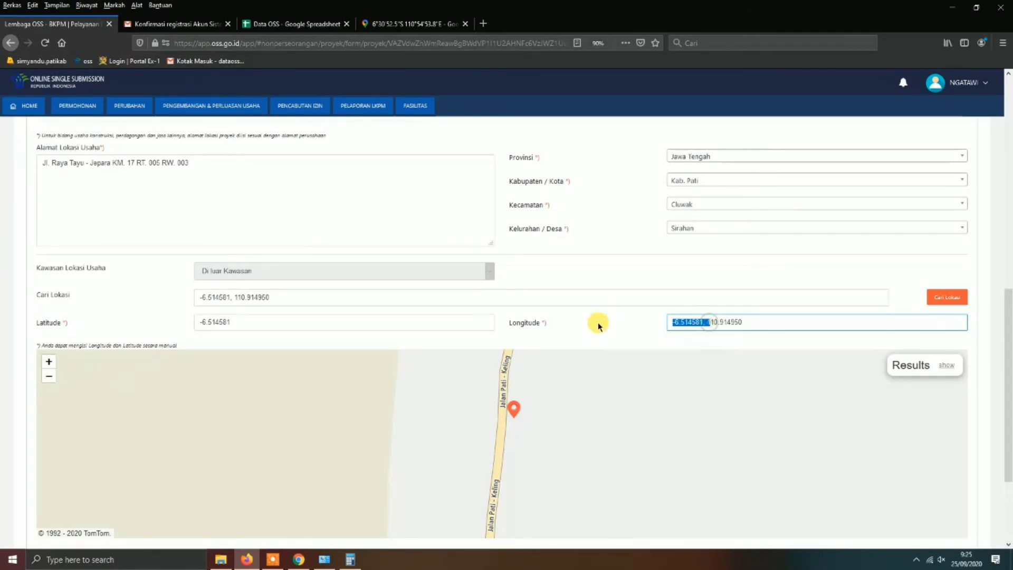
key(BackSpace)
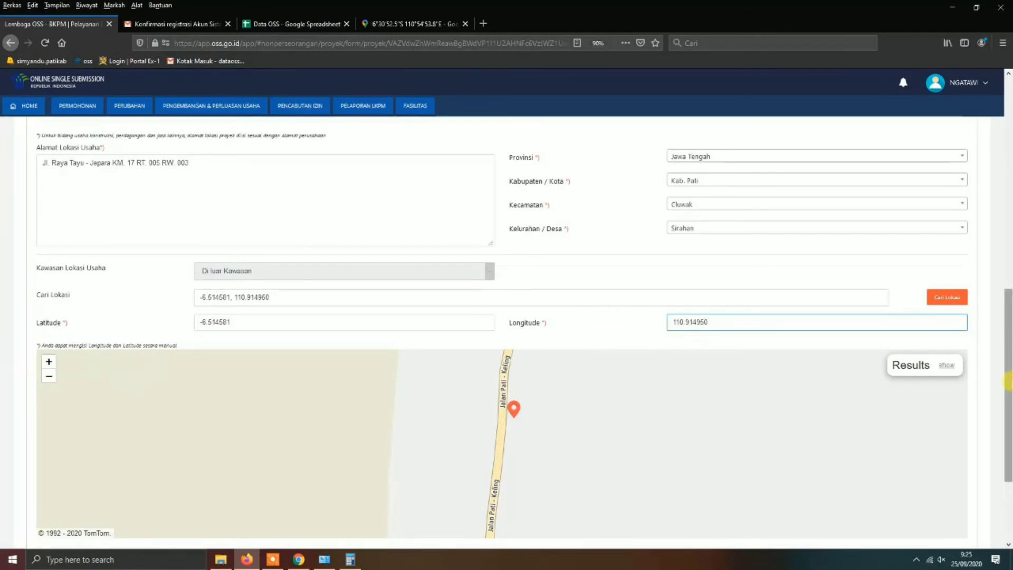
scroll(996, 429, down, 3)
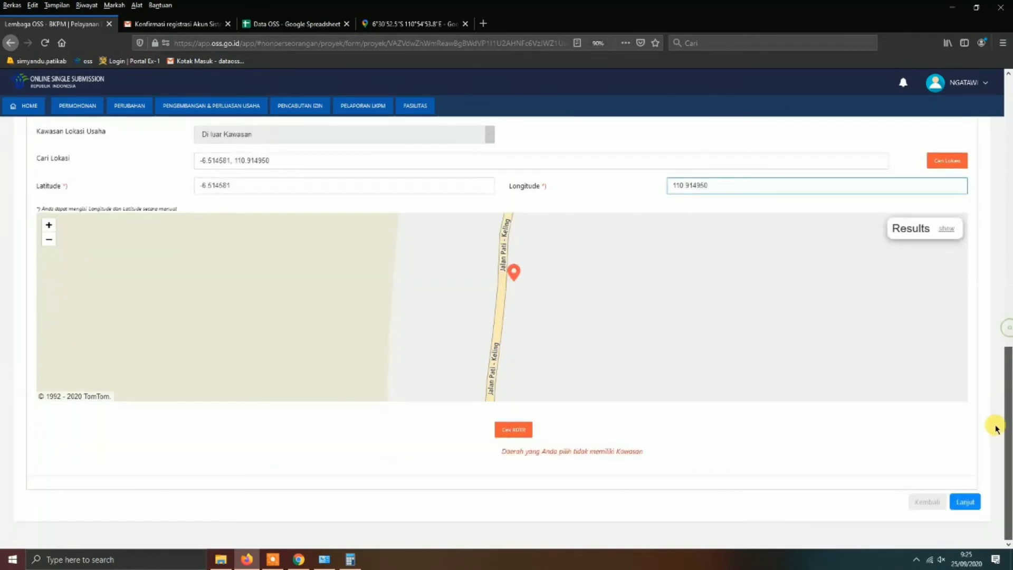
Save the location data, answer Ya to the land-area question, and save the Izin Lokasi answers.
click(965, 501)
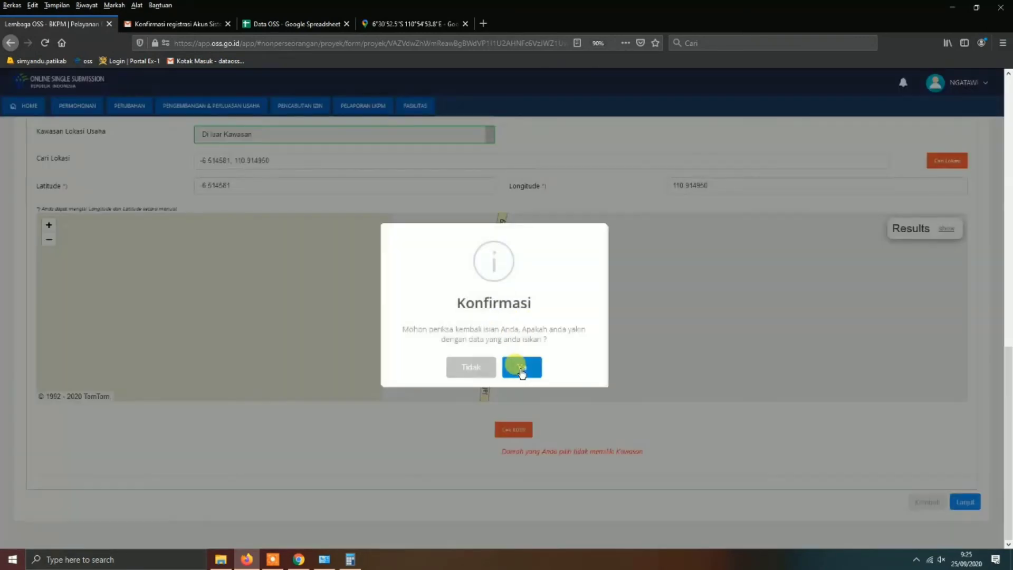
click(520, 366)
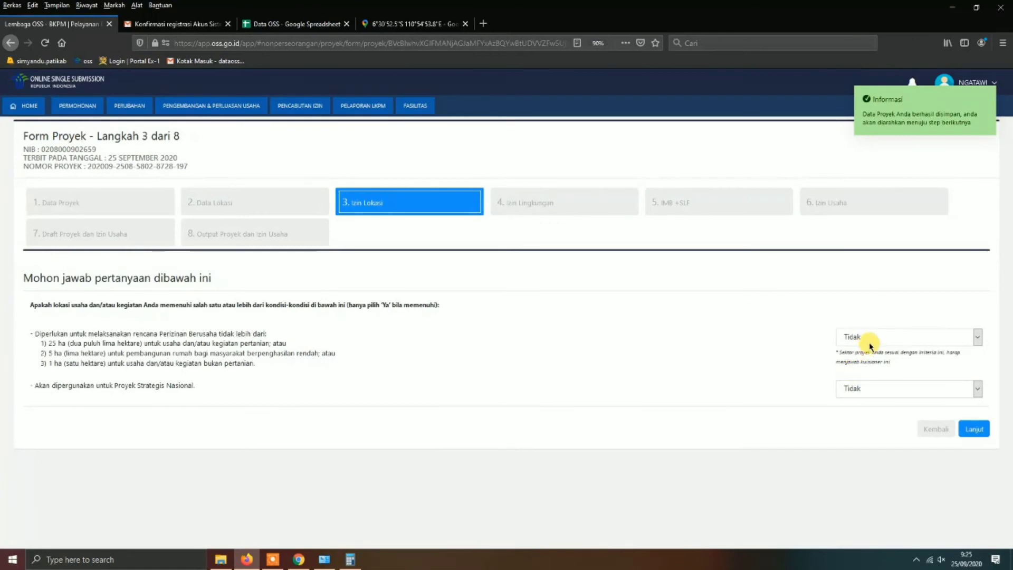
click(870, 344)
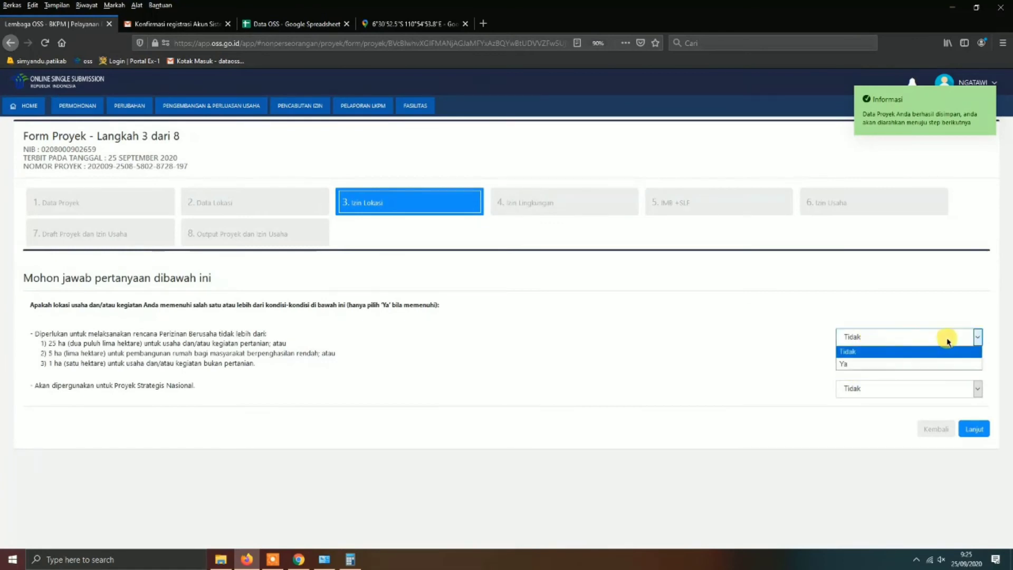
click(857, 362)
click(963, 430)
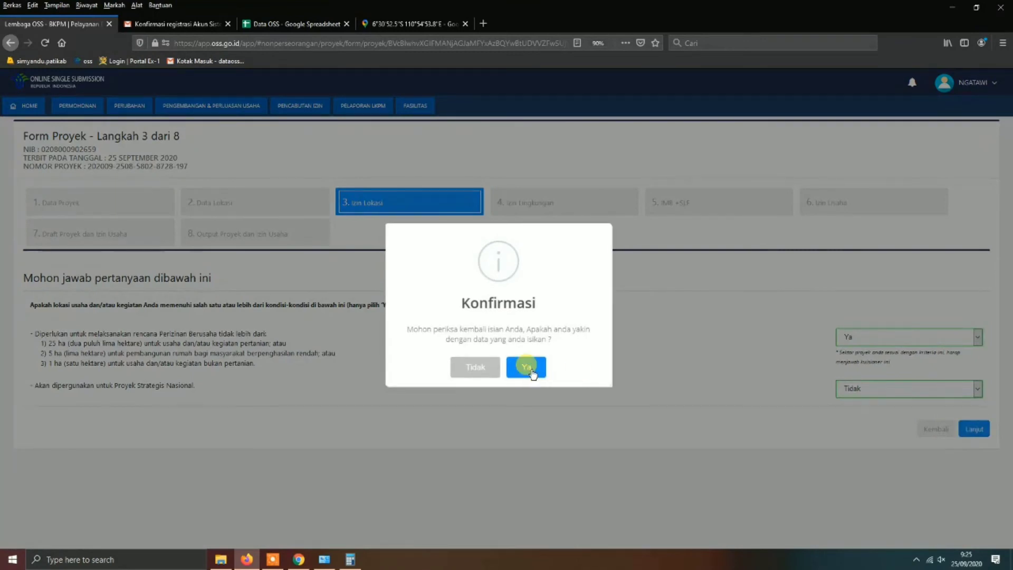
click(532, 371)
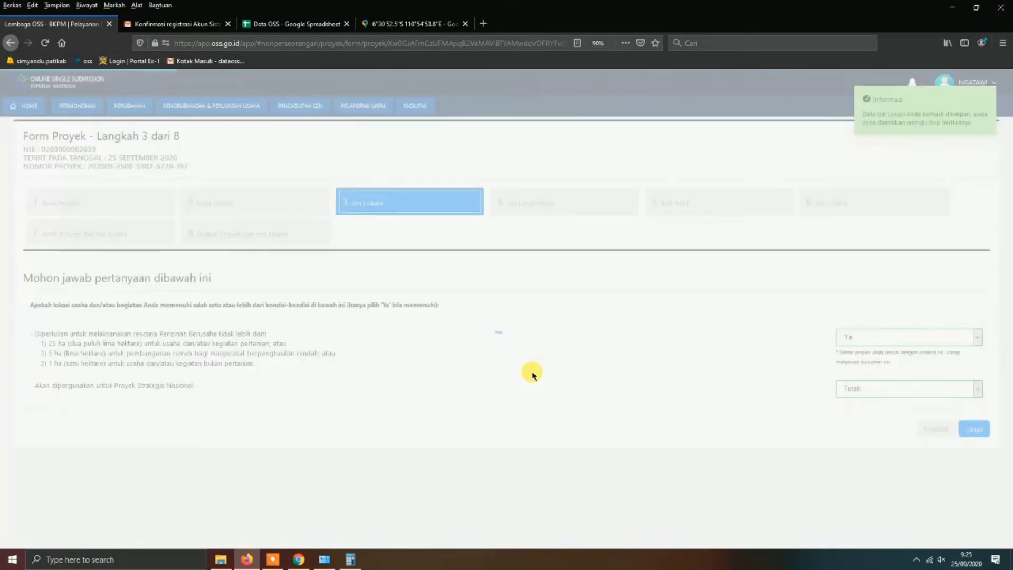
Request the SPPL environmental permit, marked as not yet held, and save the choice.
drag(1009, 278, 1006, 458)
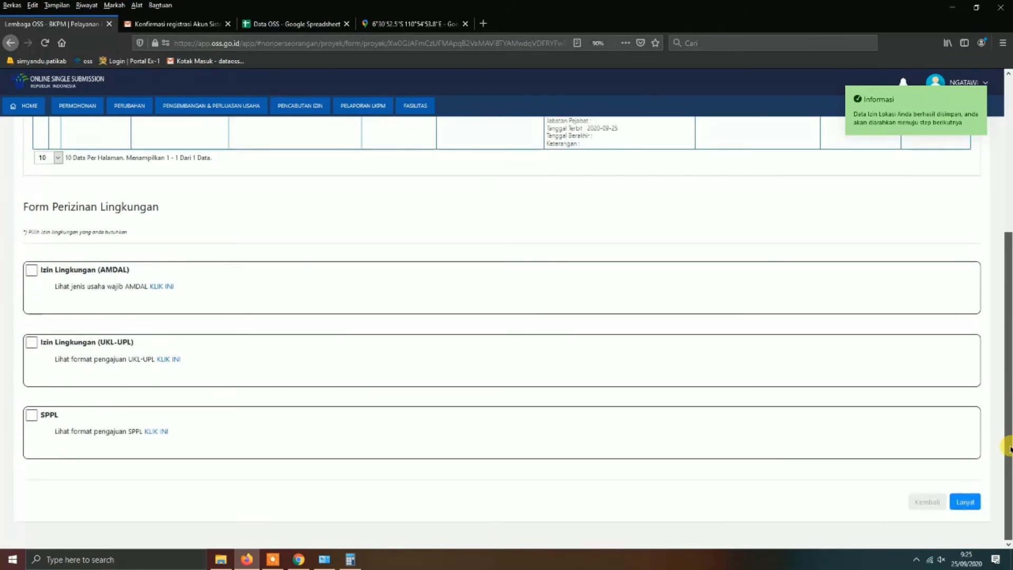
click(31, 414)
click(133, 521)
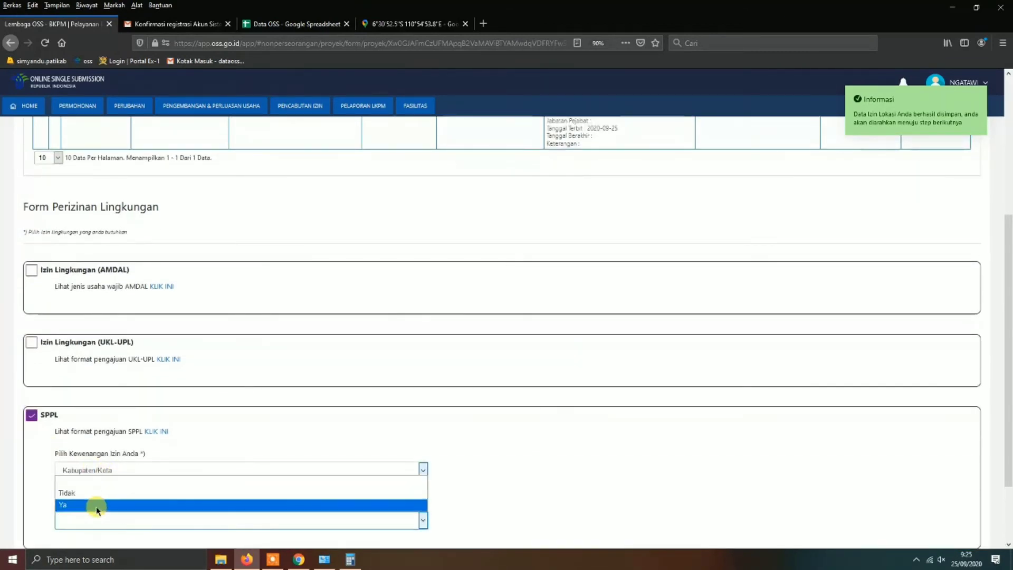
click(90, 493)
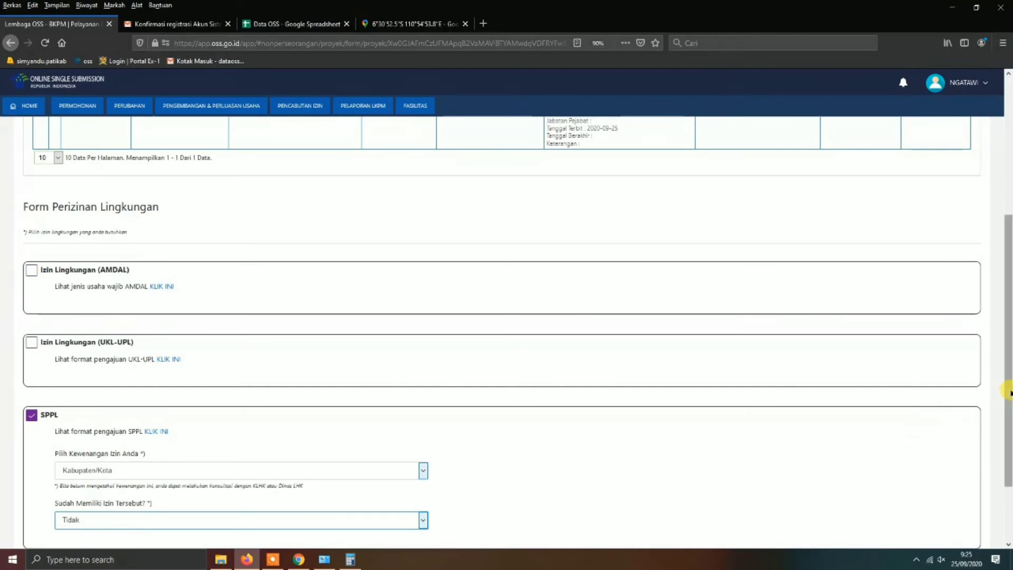
scroll(996, 388, down, 3)
click(966, 502)
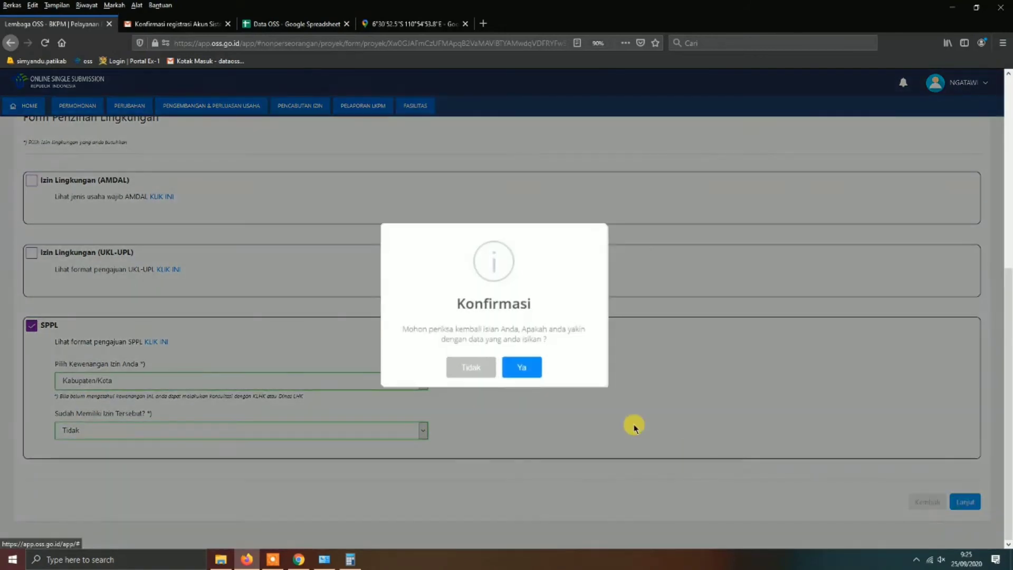
click(521, 366)
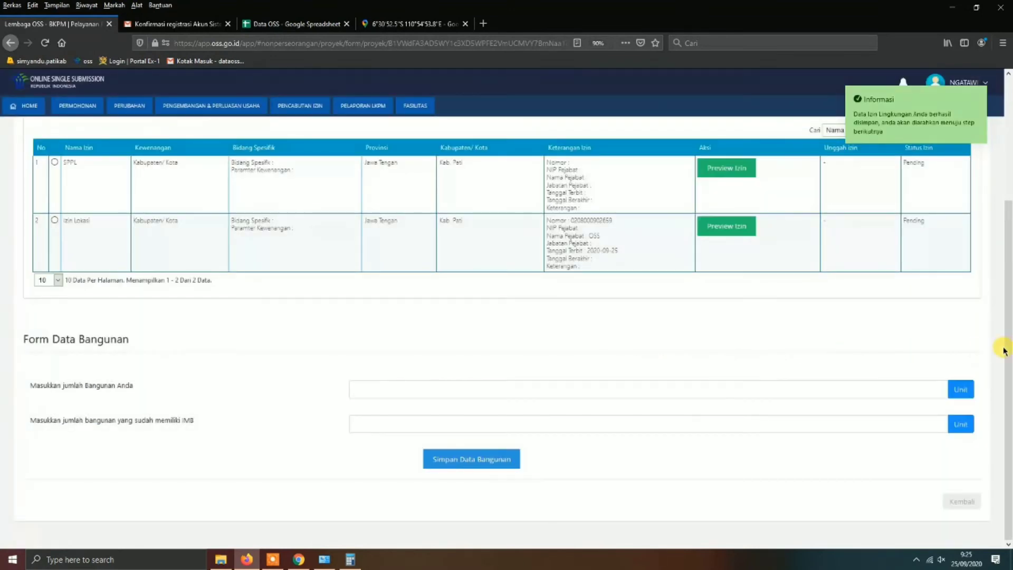
Save the building data as 1 building, with 1 already holding an IMB.
mouse_move(1006, 347)
mouse_down()
mouse_move(1008, 256)
mouse_move(1009, 359)
mouse_up()
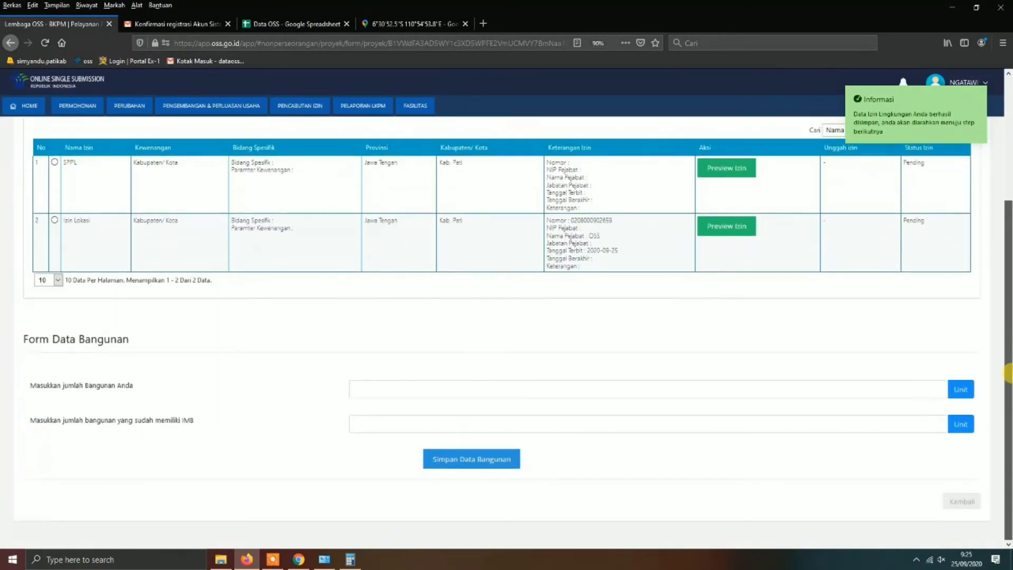
click(363, 390)
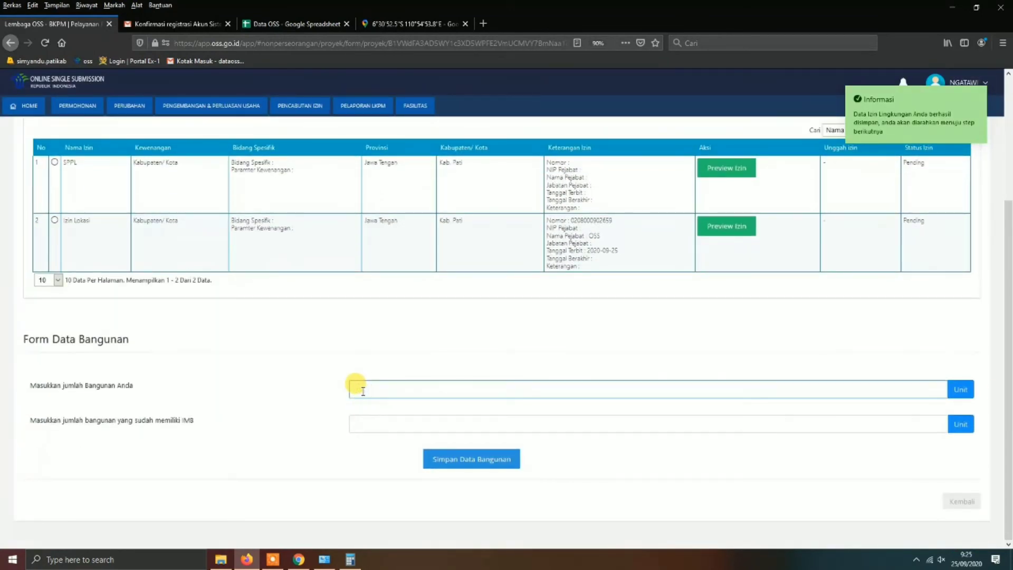
click(364, 424)
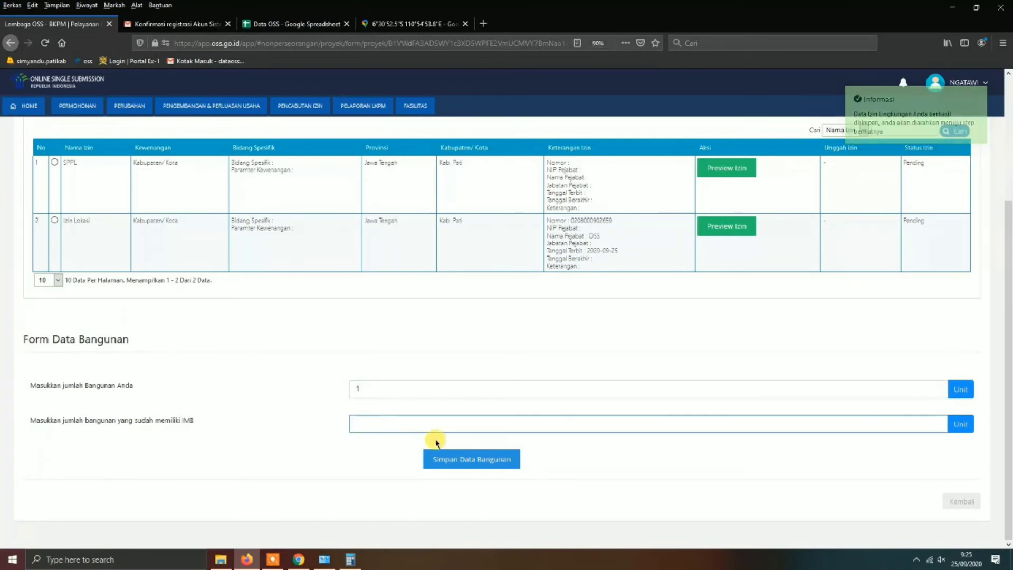
text(1)
click(448, 466)
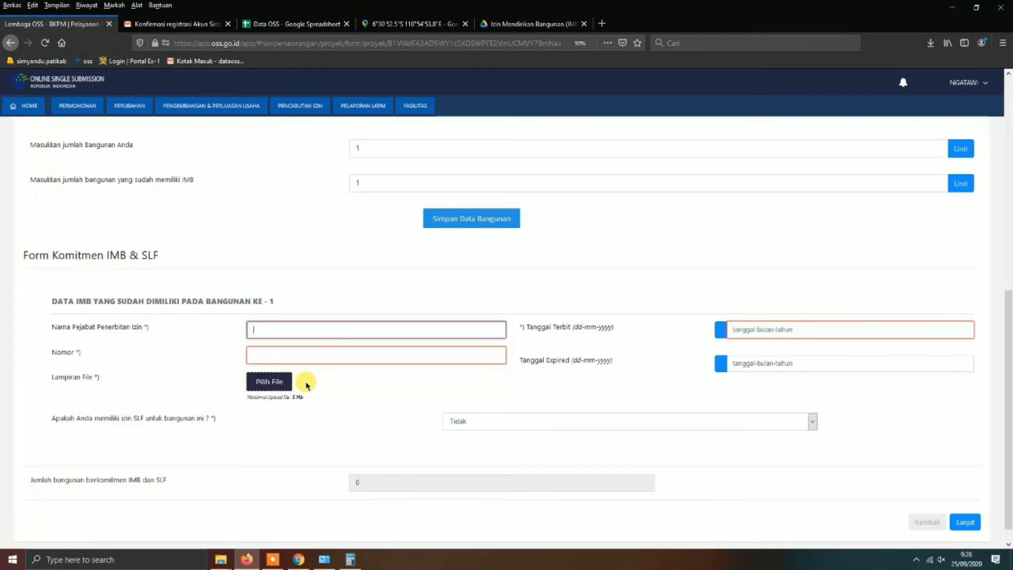
click(266, 378)
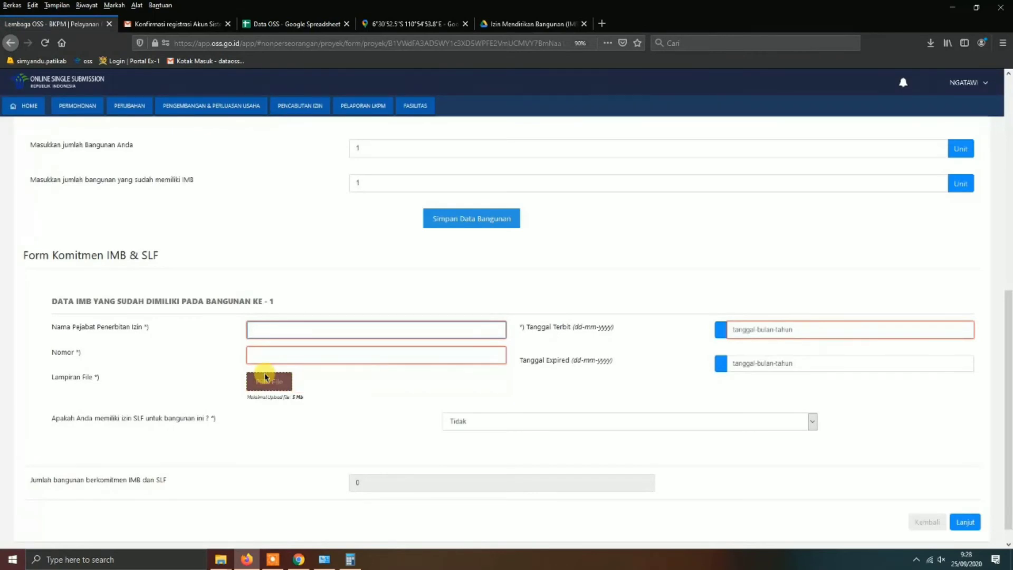
Attach and preview the Indomaret Cluwak IMB PDF, then save the IMB details issued 30-05-2020.
click(273, 386)
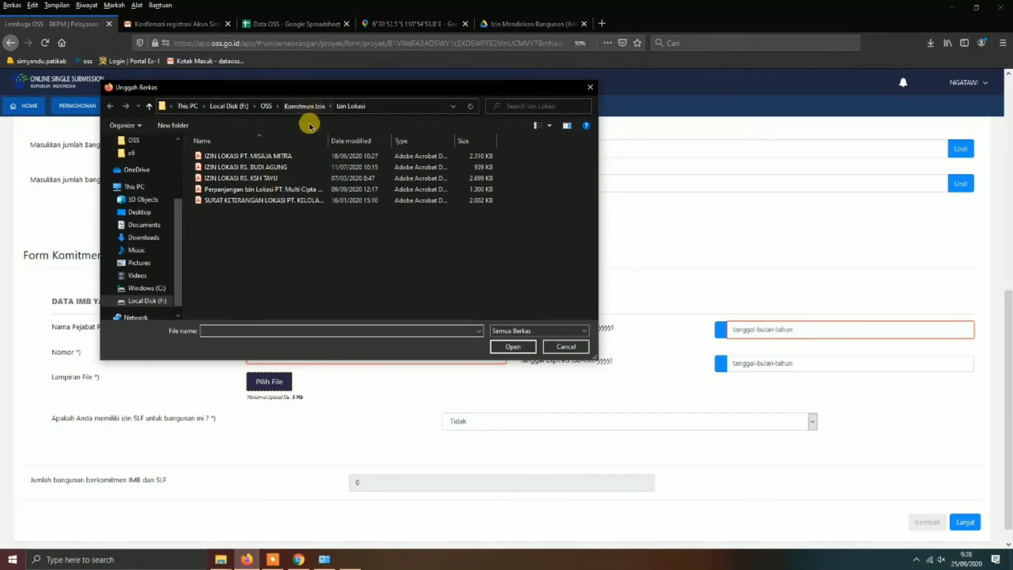
click(304, 107)
double_click(211, 157)
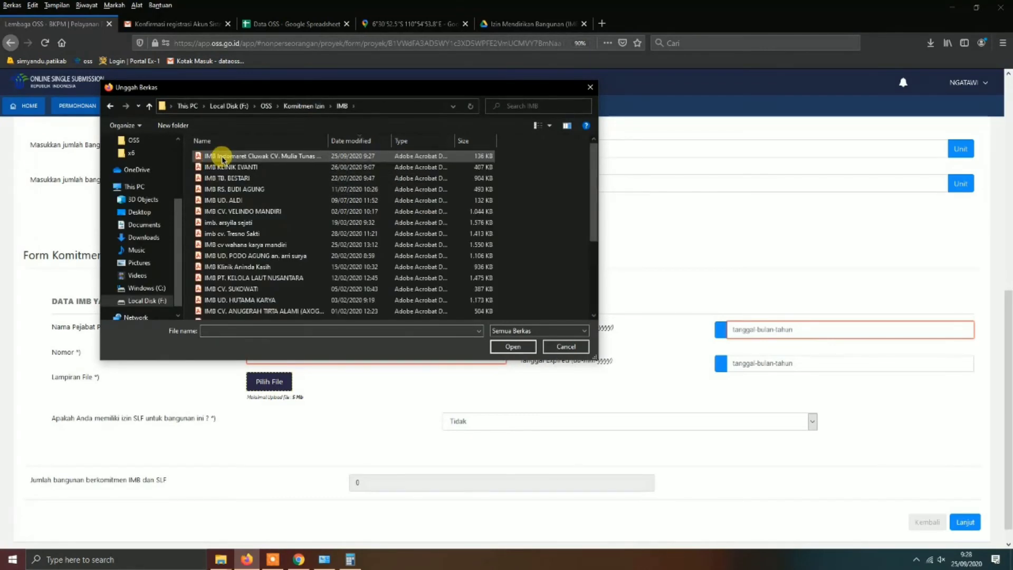
click(223, 157)
click(513, 346)
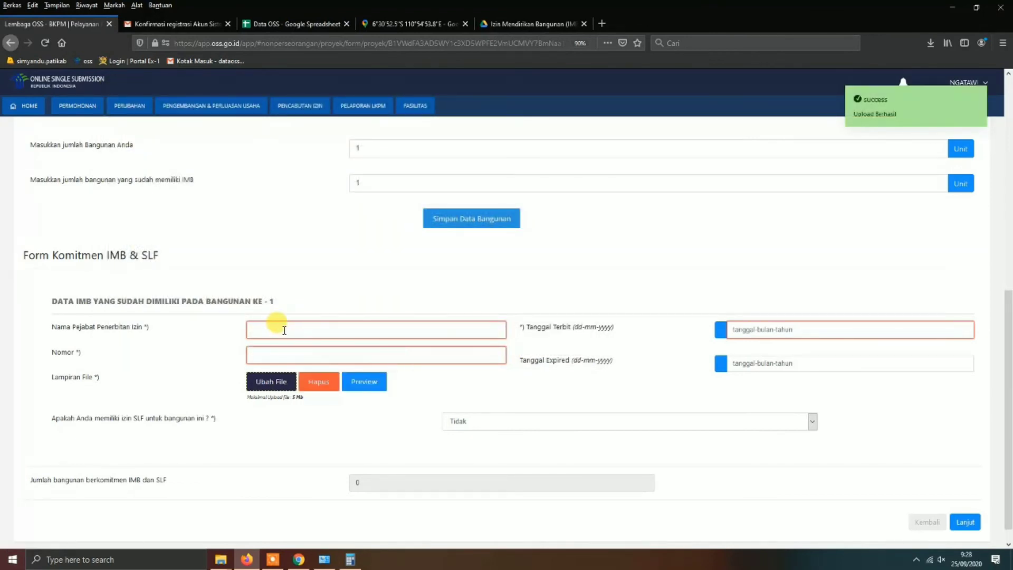
click(364, 389)
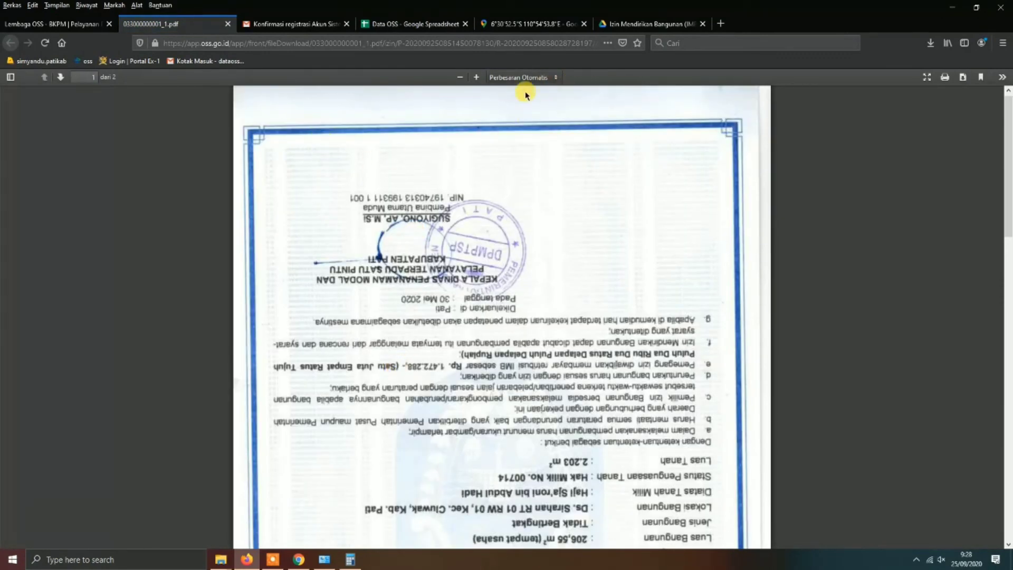
click(65, 24)
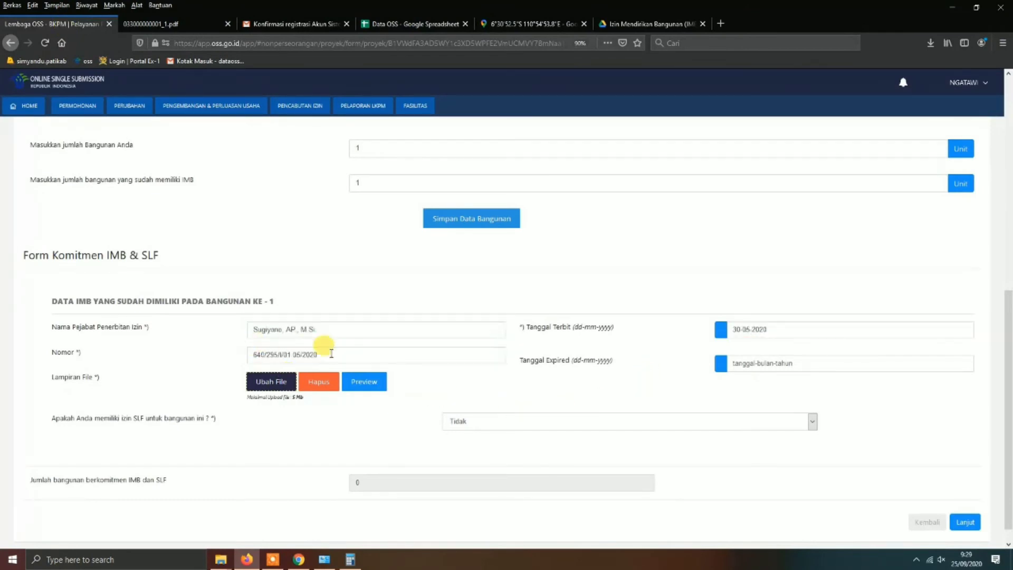
click(979, 520)
click(526, 370)
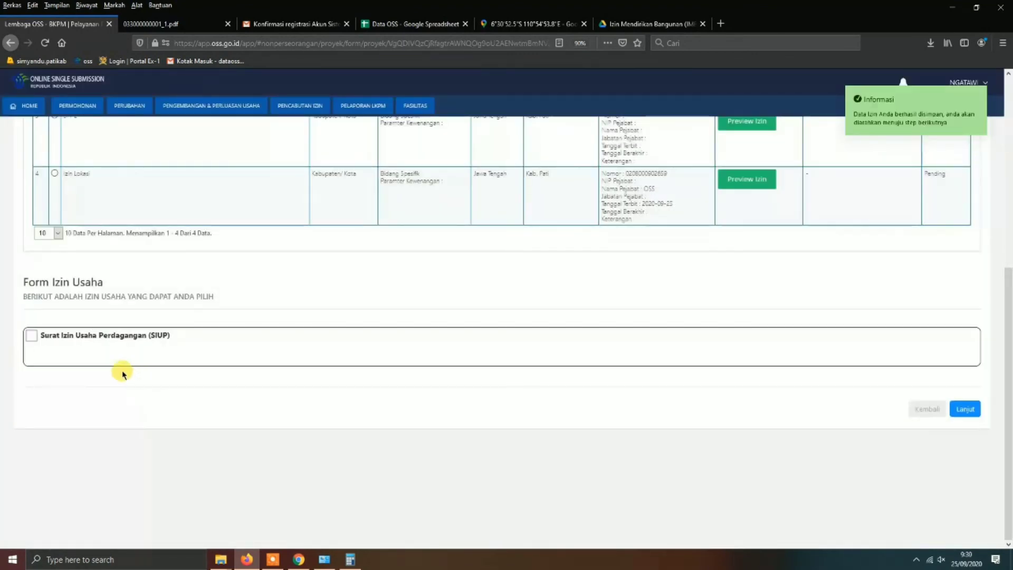
Request a SIUP permit with Toko Swalayan (KBLI 47111) as the specific activity and confirm it.
click(32, 336)
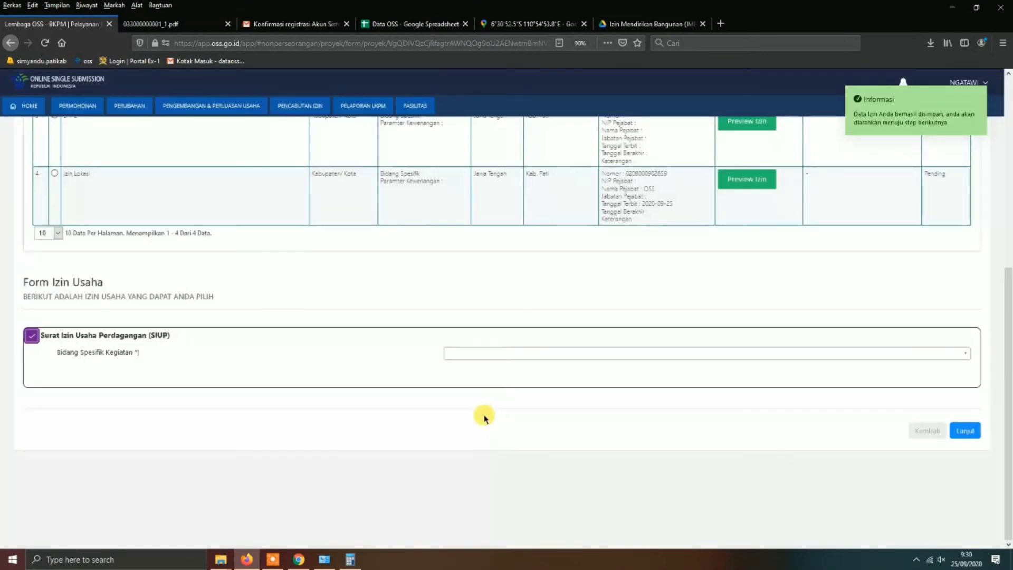
click(487, 352)
click(468, 395)
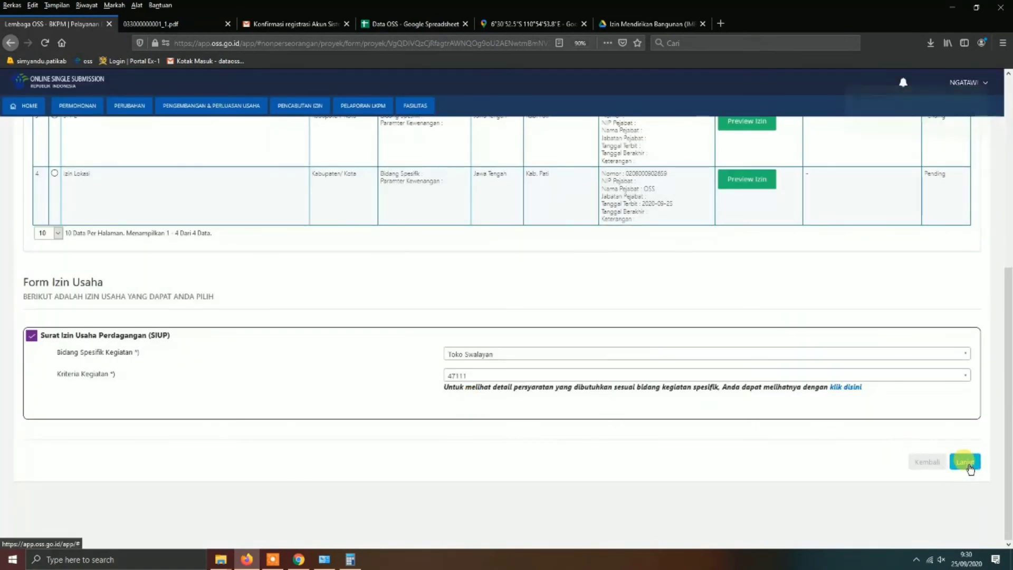
mouse_move(1008, 432)
mouse_down()
mouse_move(1007, 239)
mouse_move(1007, 431)
mouse_up()
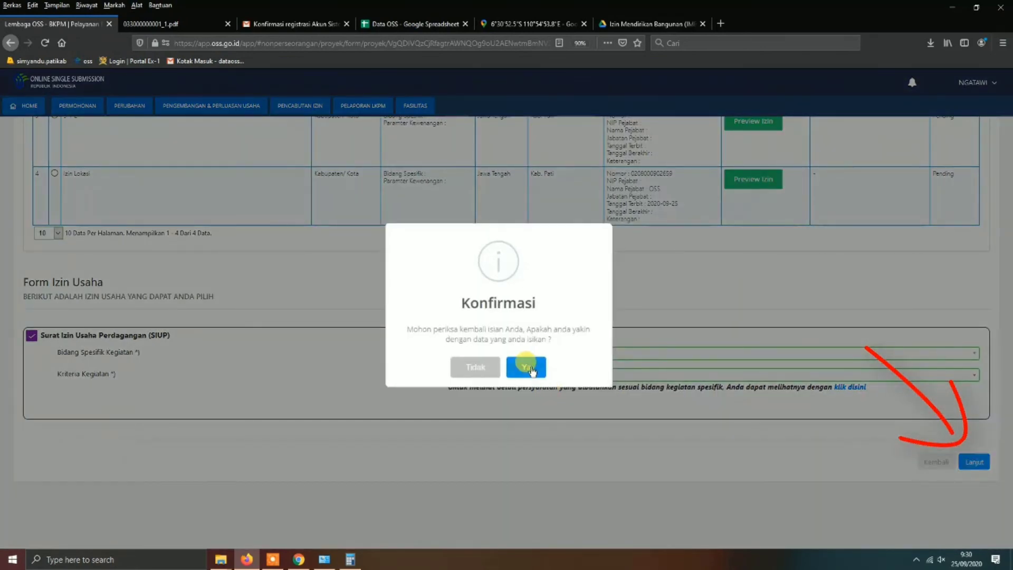
click(527, 368)
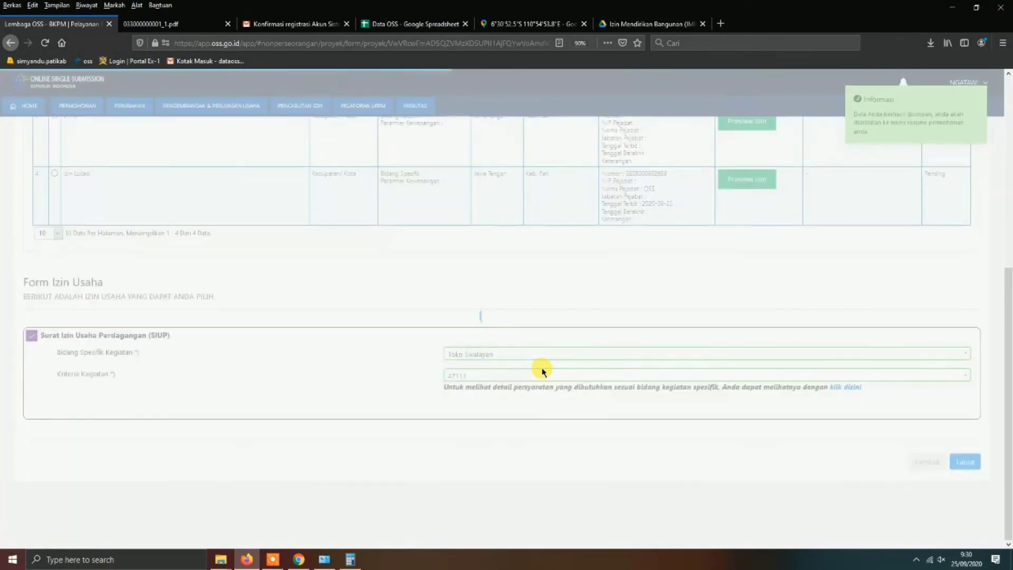
drag(1007, 237, 1007, 504)
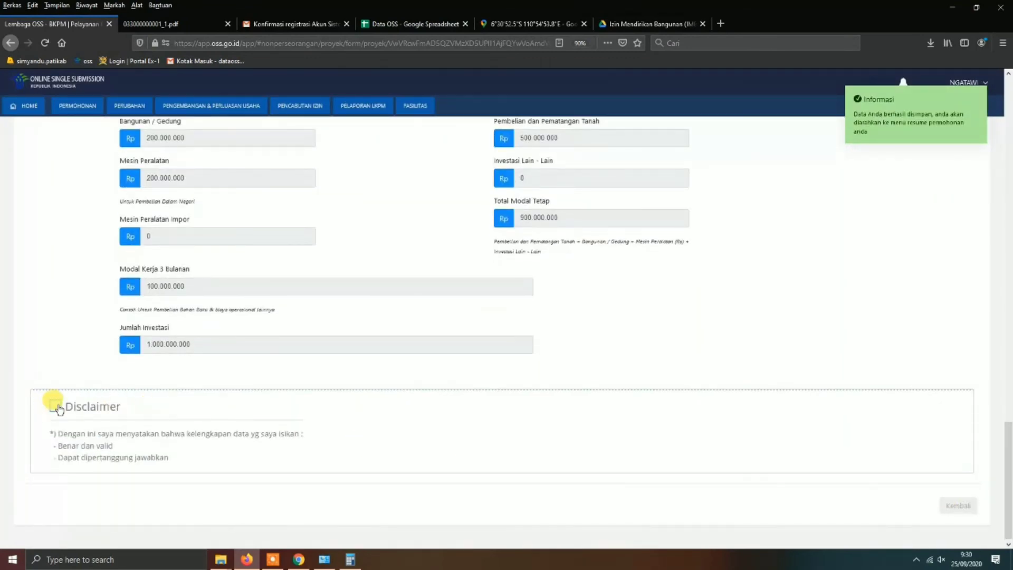
Accept the disclaimer, process the business permit, and preview the issued SIUP document as a PDF.
click(57, 407)
click(961, 507)
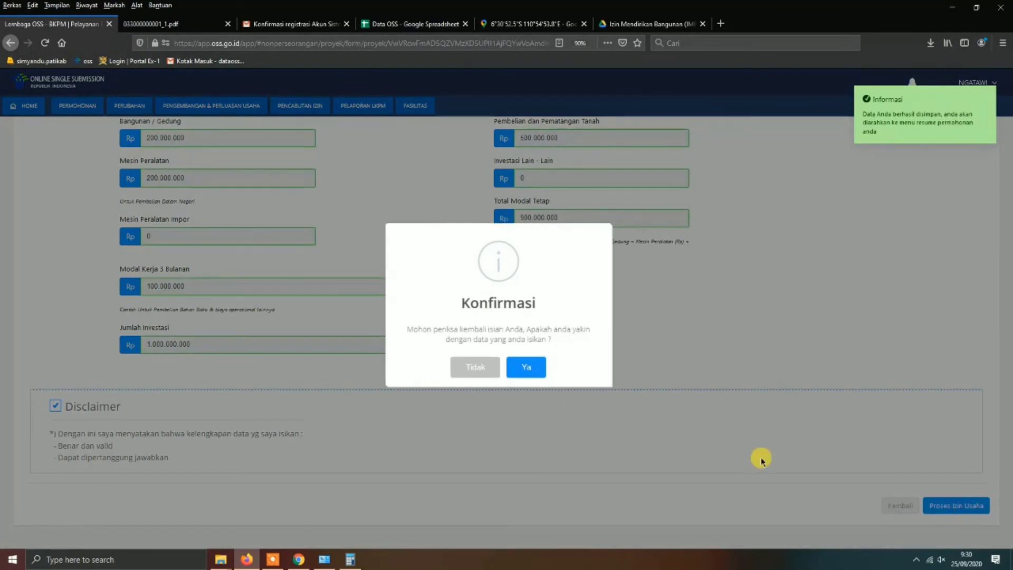
click(530, 369)
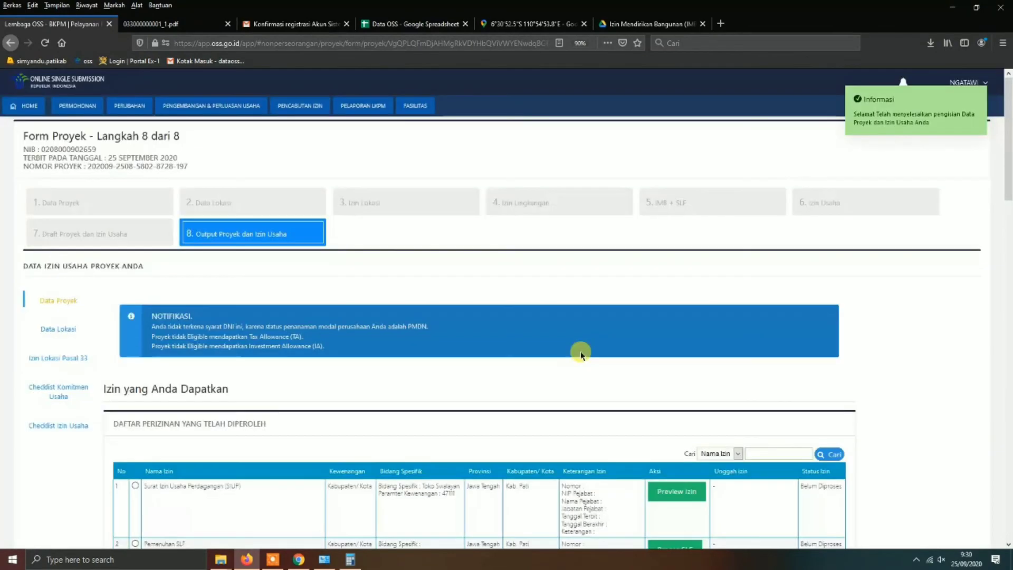
scroll(532, 374, down, 3)
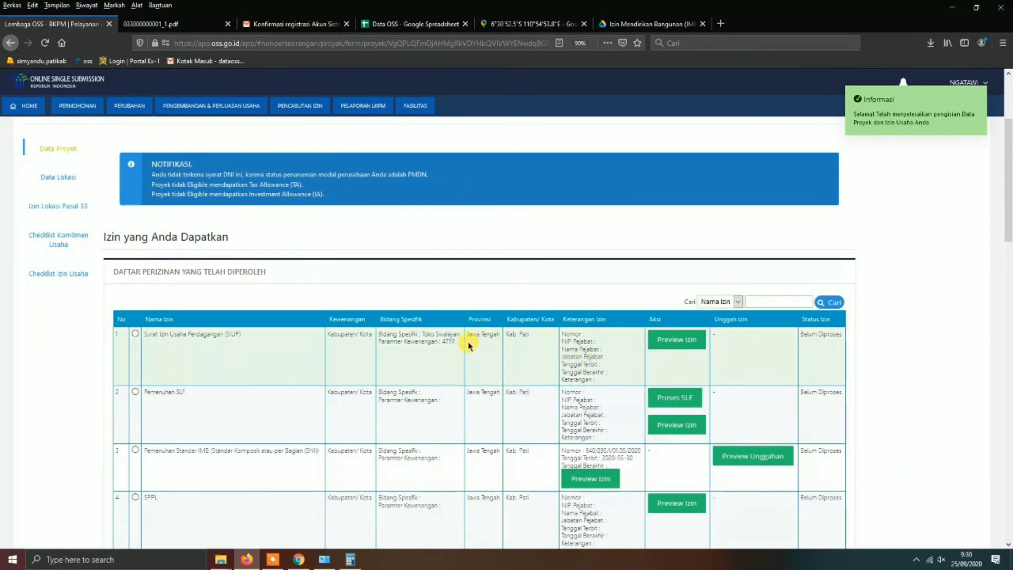
click(667, 342)
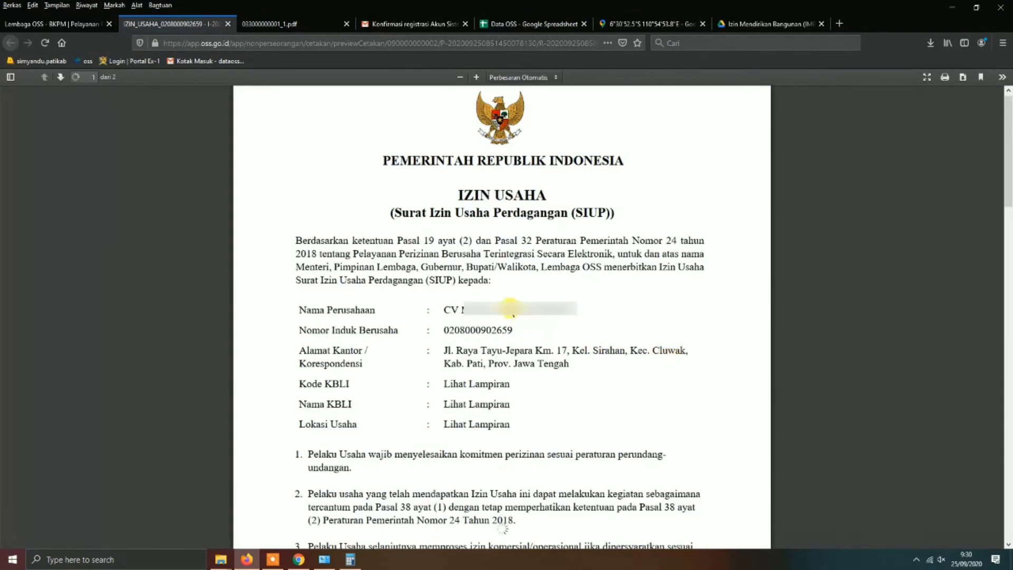
scroll(434, 441, down, 10)
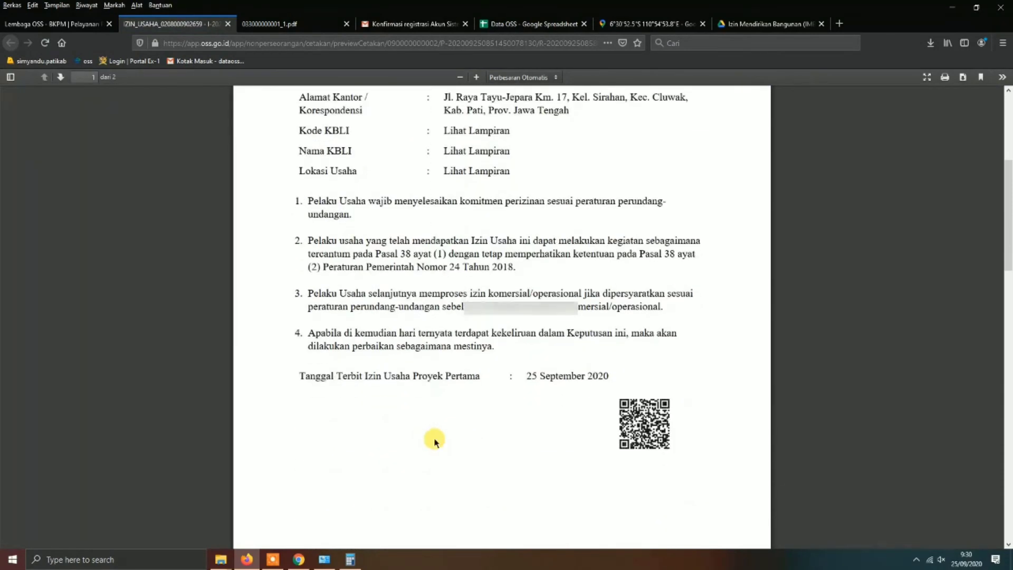